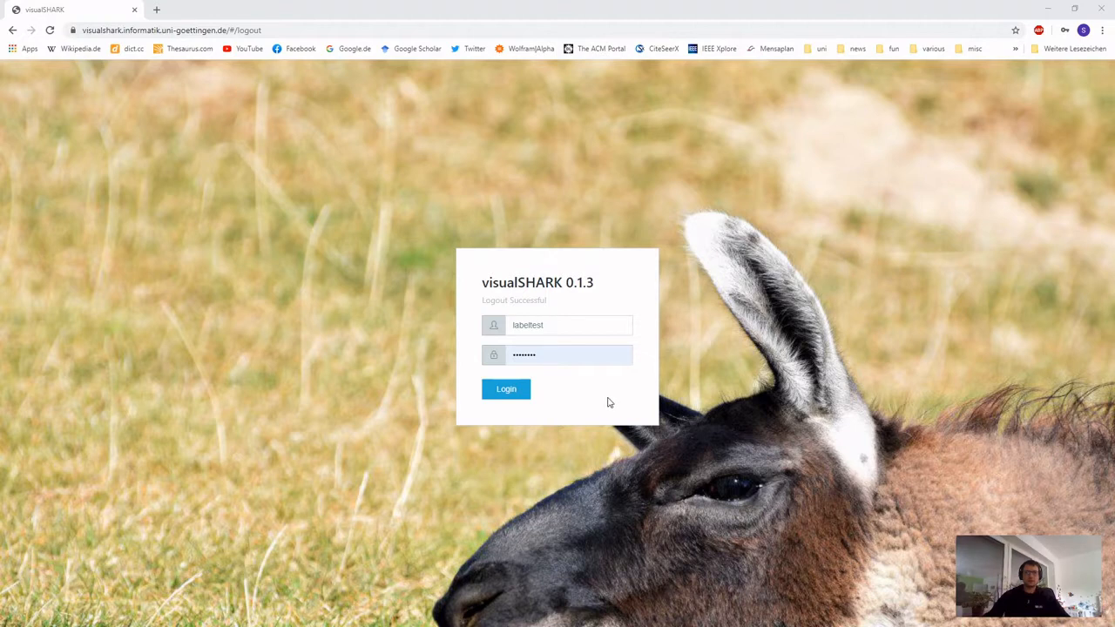
- Log in with the prefilled credentials and open the Changed Lines labeling page
{"action": "left_click", "coordinate": [565, 330]}
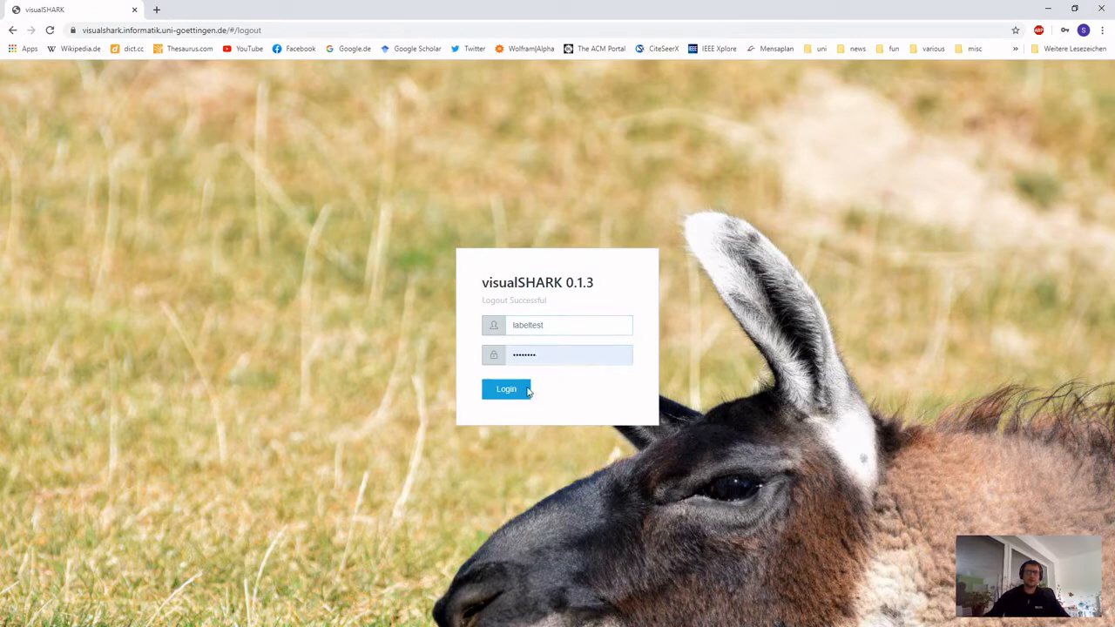
{"action": "left_click", "coordinate": [527, 390]}
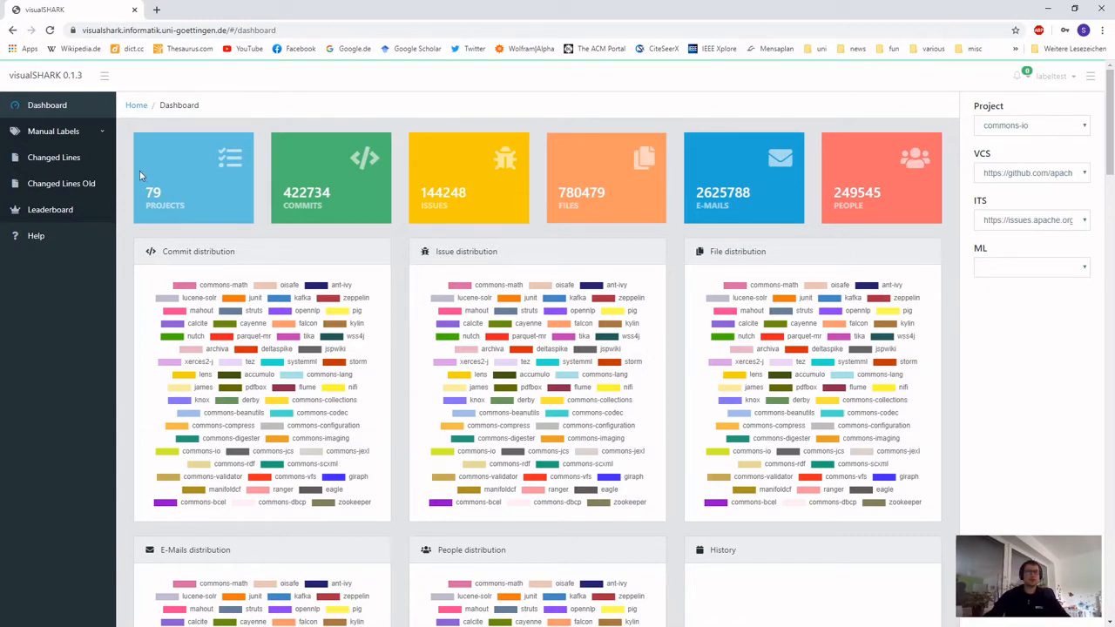
{"action": "left_click", "coordinate": [78, 167]}
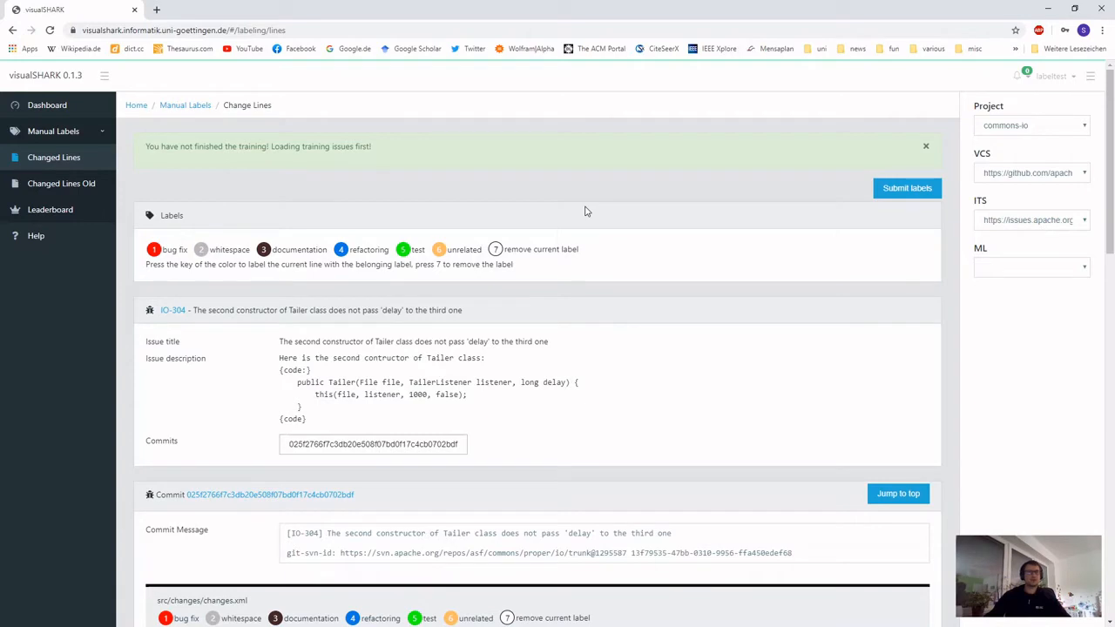
- Read the label legend, the IO-304 issue description with its hard-coded 1000 argument, and the commit message
{"action": "scroll", "coordinate": [586, 212], "scroll_direction": "down", "scroll_amount": 1}
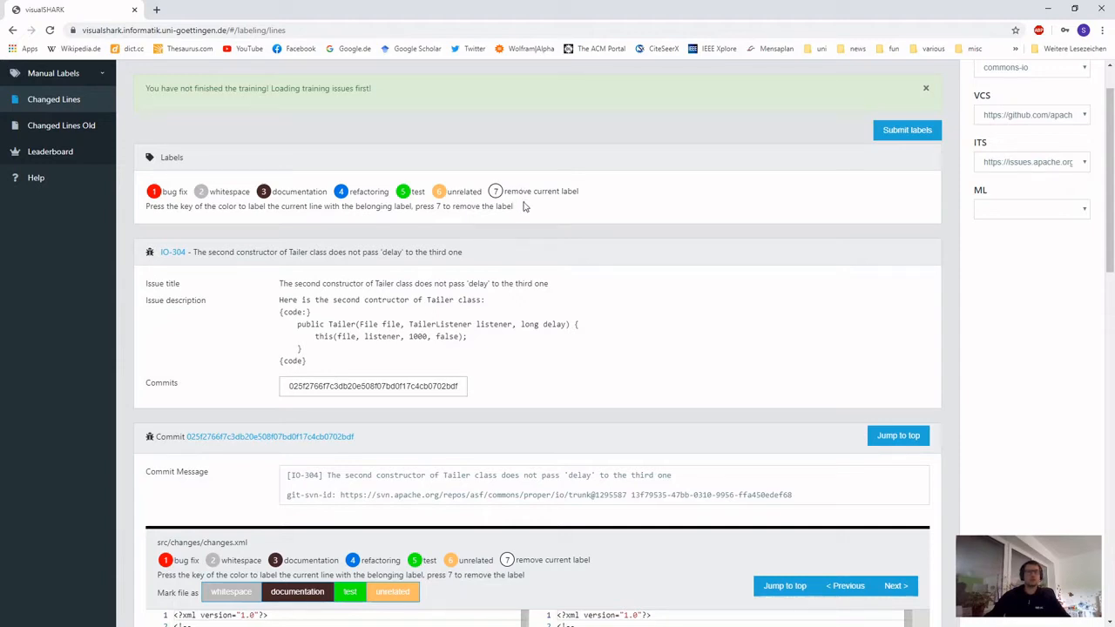
{"action": "scroll", "coordinate": [524, 207], "scroll_direction": "down", "scroll_amount": 1}
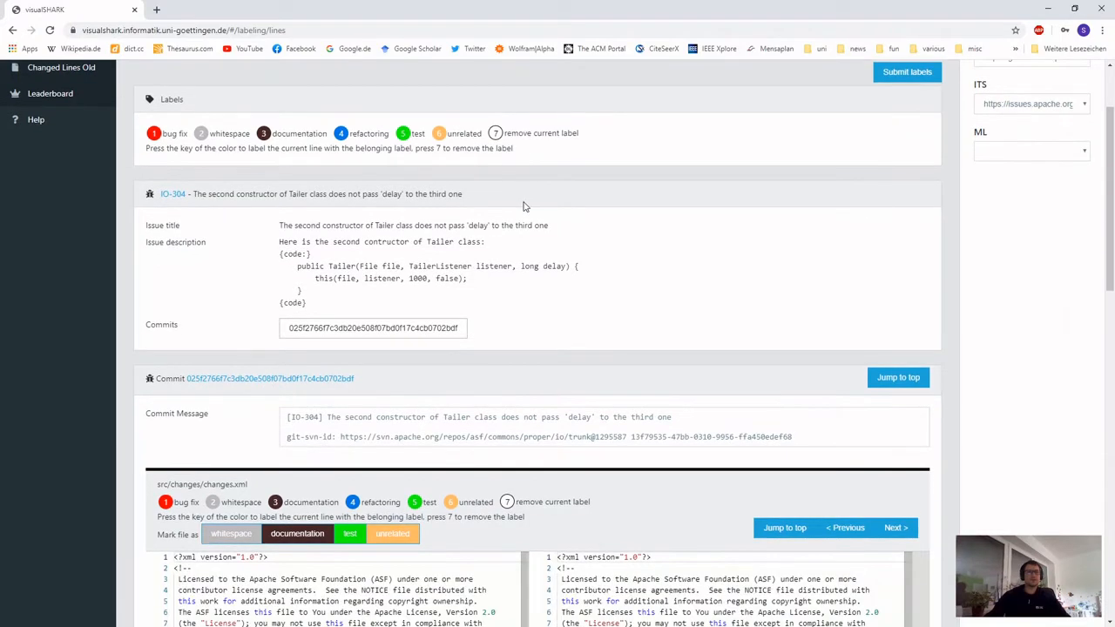
{"action": "scroll", "coordinate": [524, 207], "scroll_direction": "down", "scroll_amount": 1}
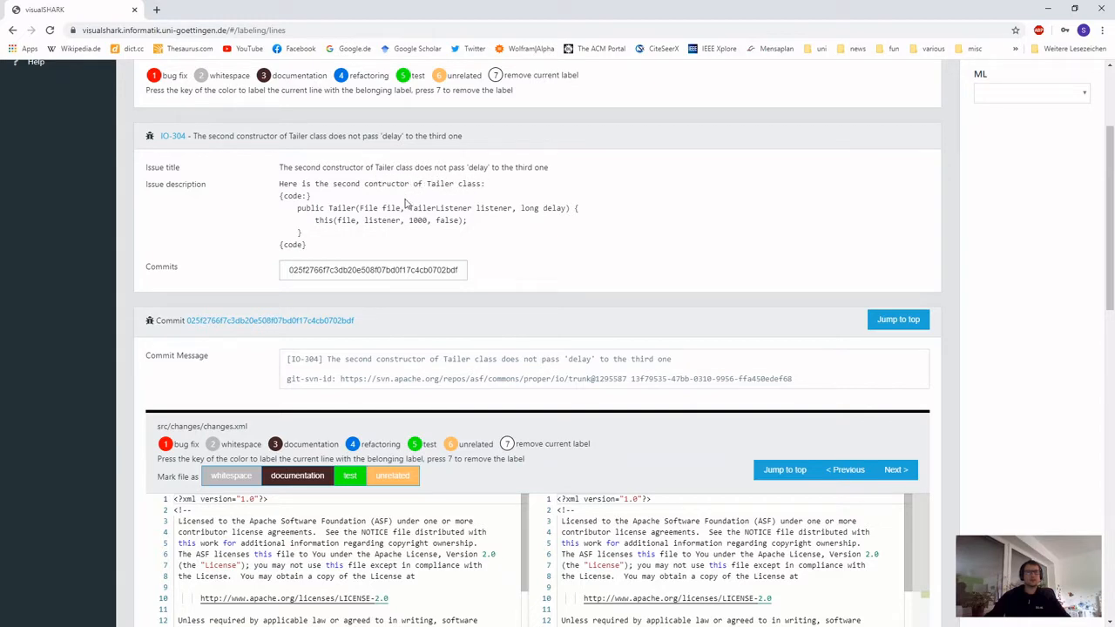
{"action": "left_click_drag", "start_coordinate": [403, 219], "coordinate": [431, 220]}
{"action": "left_click", "coordinate": [433, 220]}
{"action": "scroll", "coordinate": [627, 228], "scroll_direction": "down", "scroll_amount": 1}
{"action": "scroll", "coordinate": [953, 178], "scroll_direction": "down", "scroll_amount": 3}
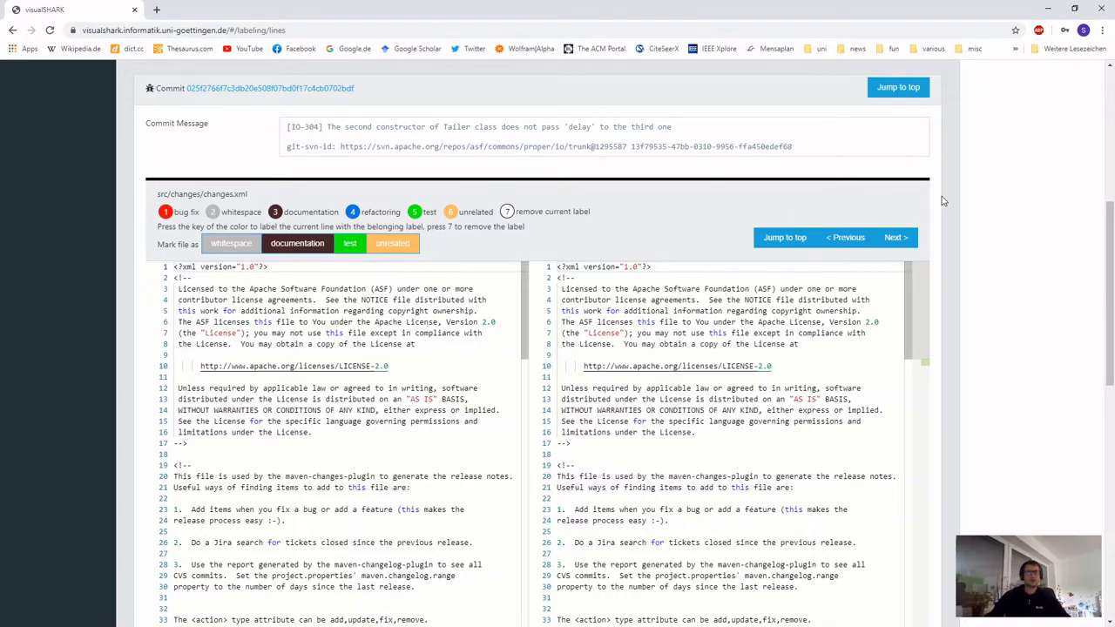
- Show the next change in src/changes/changes.xml of the IO-304 commit and mark the whole file as documentation
{"action": "scroll", "coordinate": [941, 196], "scroll_direction": "down", "scroll_amount": 1}
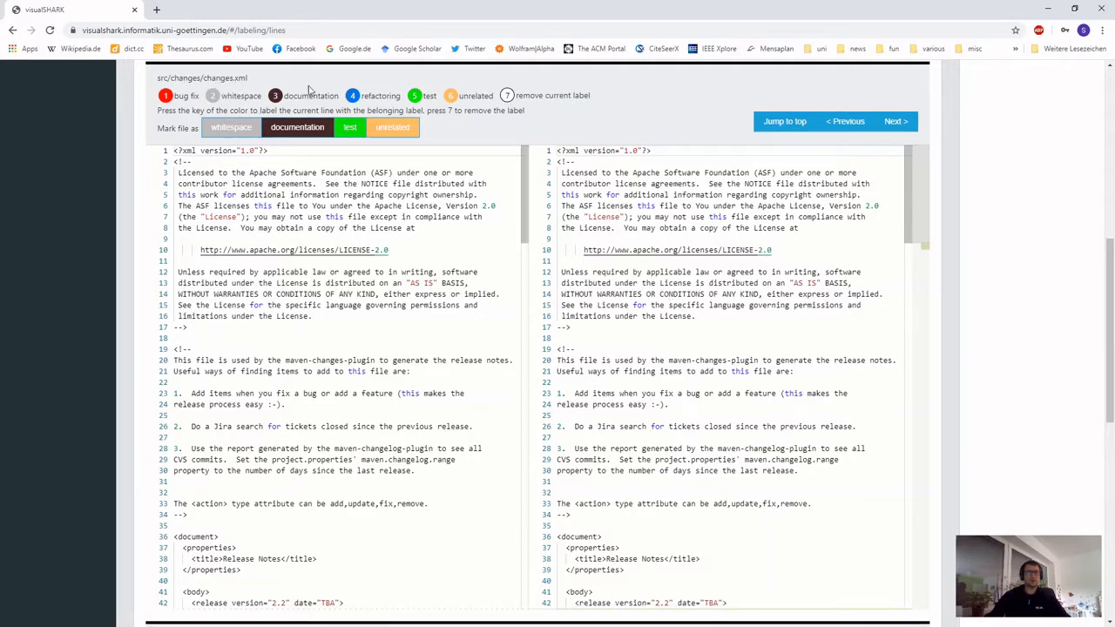
{"action": "left_click", "coordinate": [900, 124]}
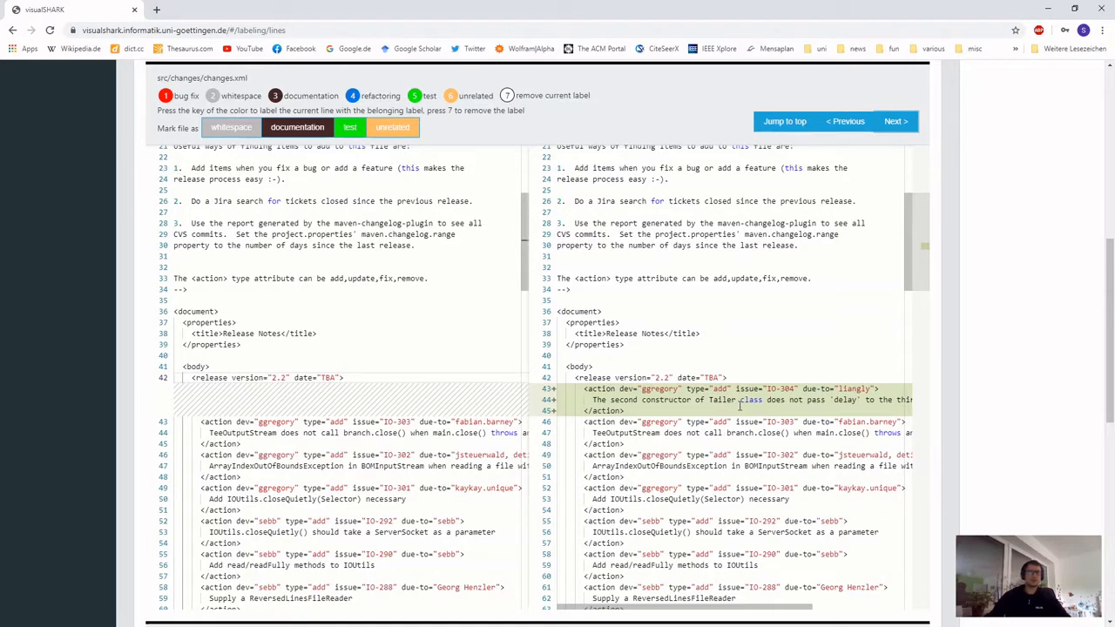
{"action": "left_click", "coordinate": [303, 132]}
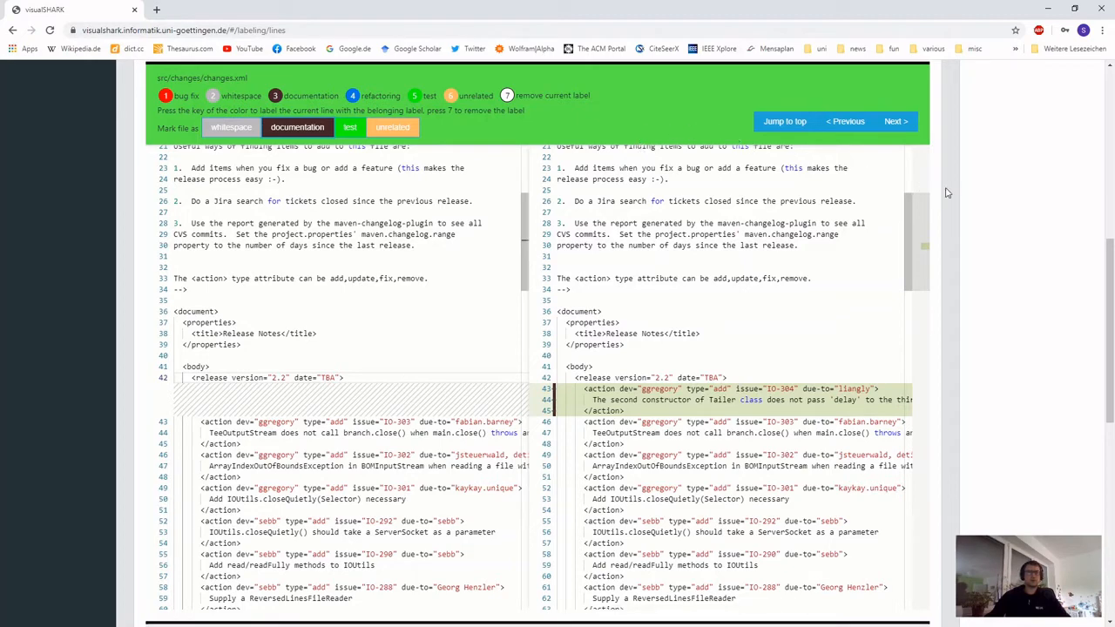
- Find the change in Tailer.java and label line 150 as bug fix in both the new and the old version
{"action": "scroll", "coordinate": [948, 193], "scroll_direction": "down", "scroll_amount": 1}
{"action": "scroll", "coordinate": [947, 193], "scroll_direction": "down", "scroll_amount": 8}
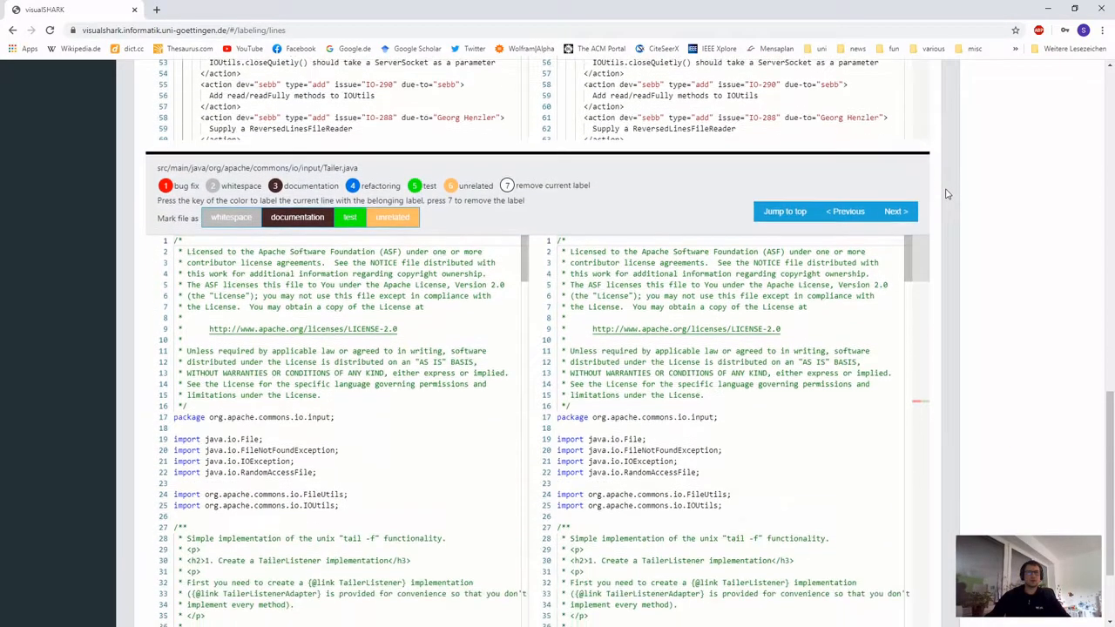
{"action": "scroll", "coordinate": [947, 193], "scroll_direction": "down", "scroll_amount": 1}
{"action": "scroll", "coordinate": [780, 149], "scroll_direction": "up", "scroll_amount": 1}
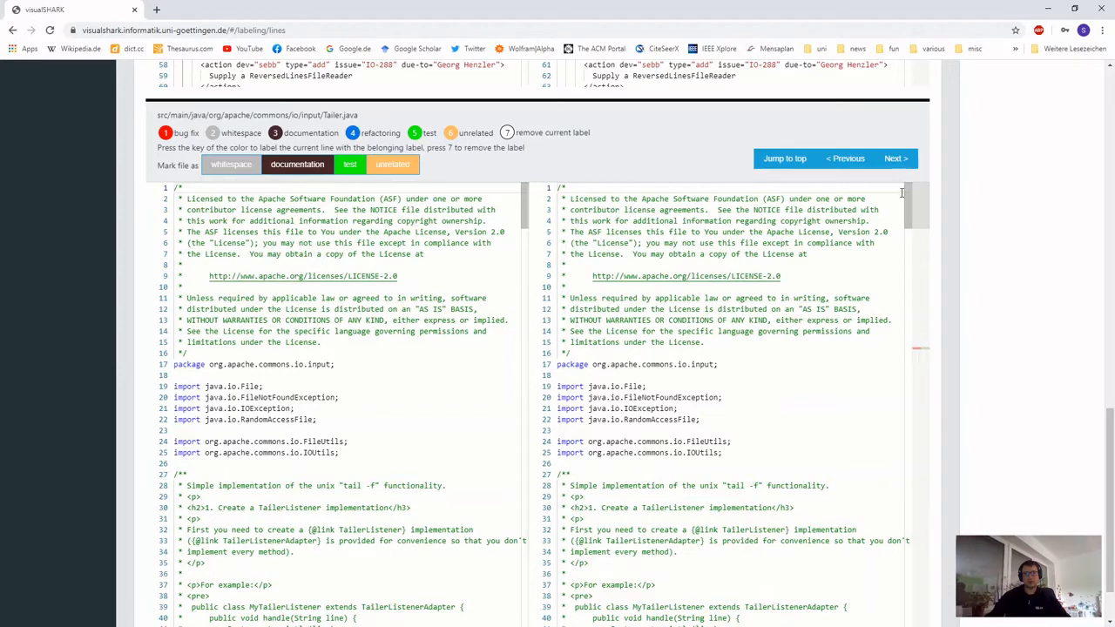
{"action": "left_click", "coordinate": [896, 159]}
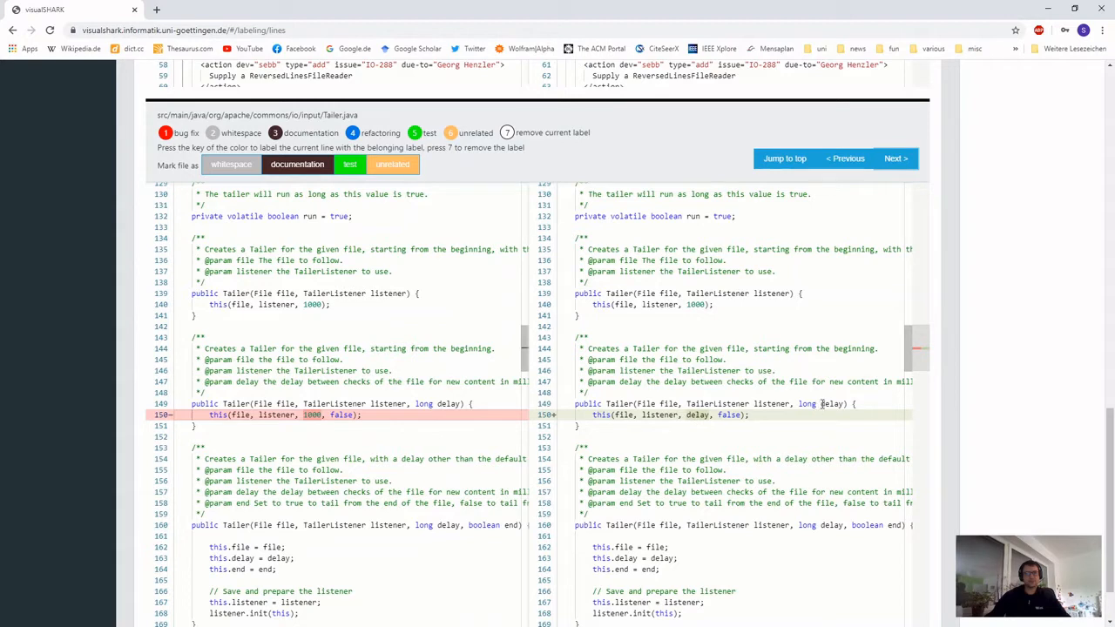
{"action": "left_click", "coordinate": [696, 416]}
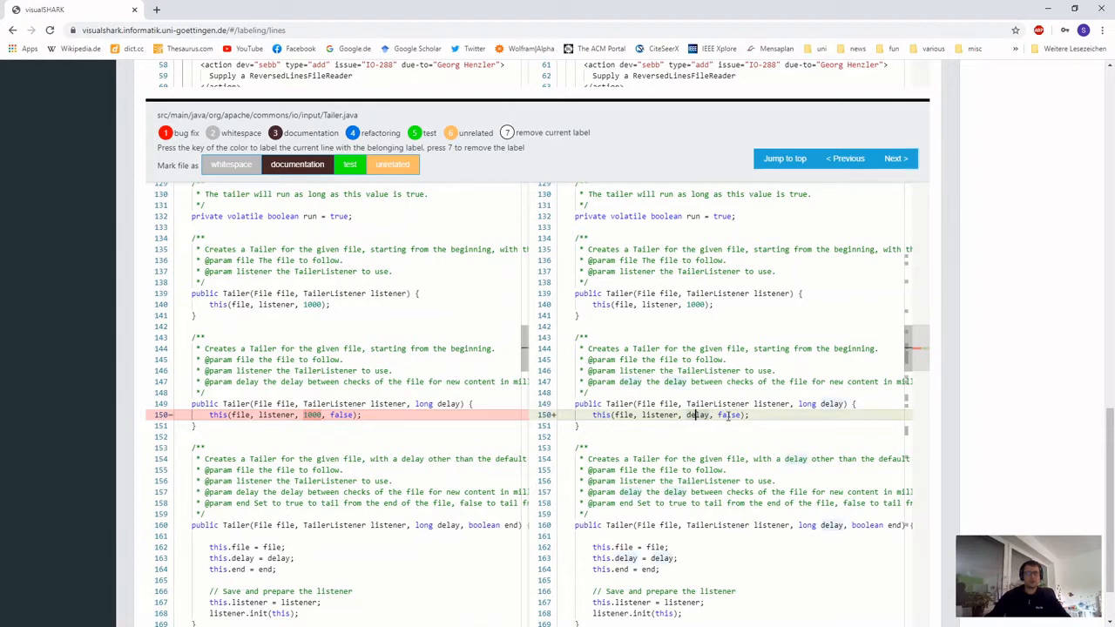
{"action": "right_click", "coordinate": [722, 416]}
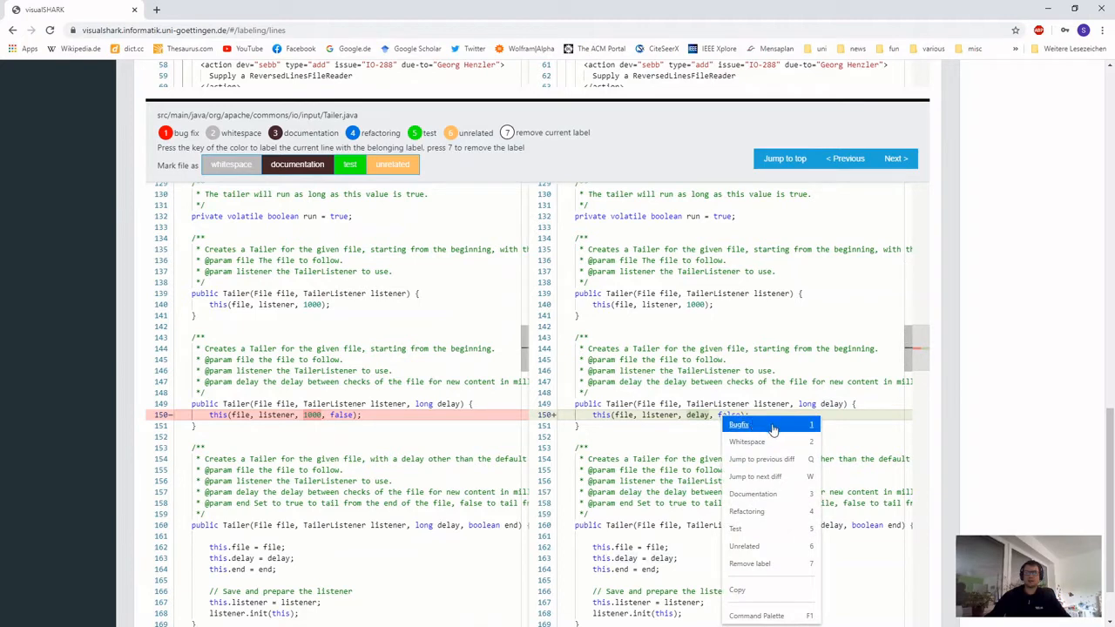
{"action": "left_click", "coordinate": [772, 426]}
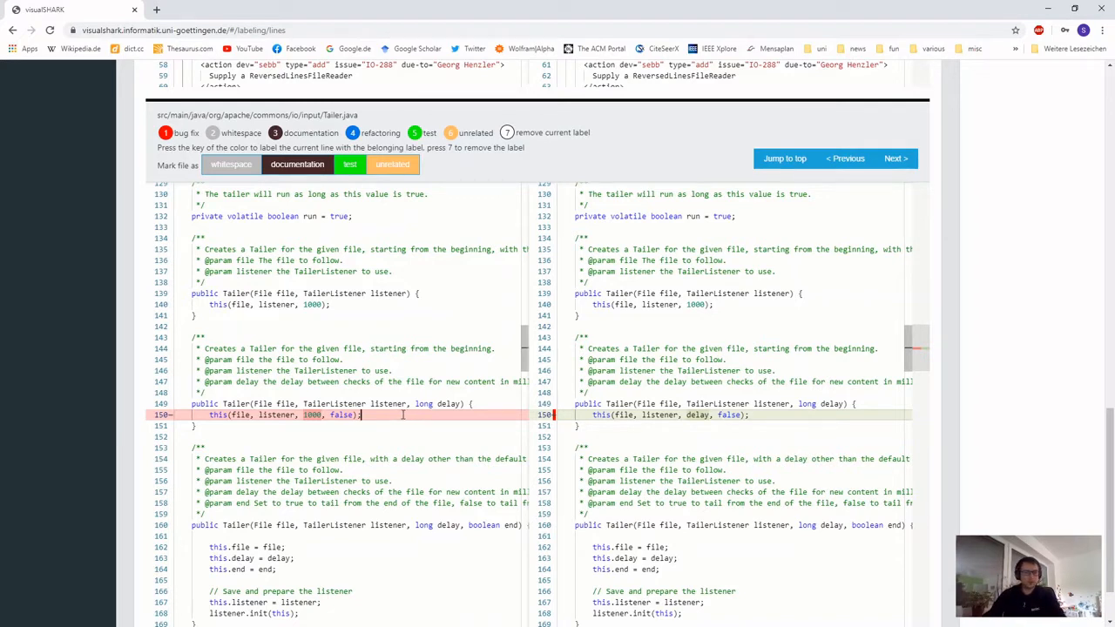
{"action": "key", "text": "5"}
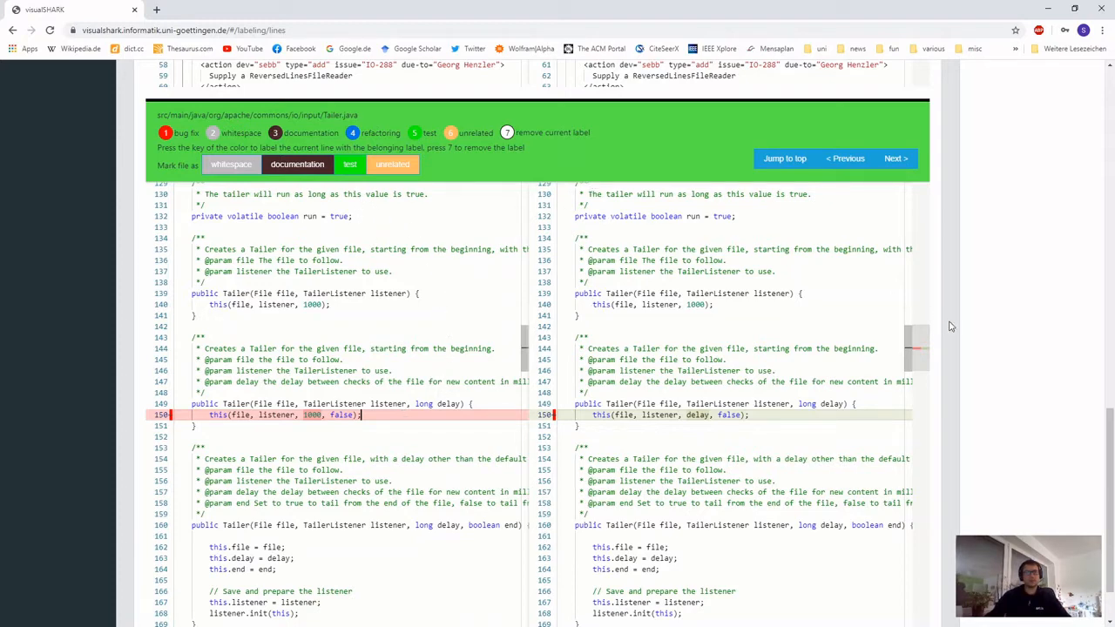
- Return to the start of the labeling page and submit the labels for issue IO-304
{"action": "scroll", "coordinate": [951, 326], "scroll_direction": "down", "scroll_amount": 1}
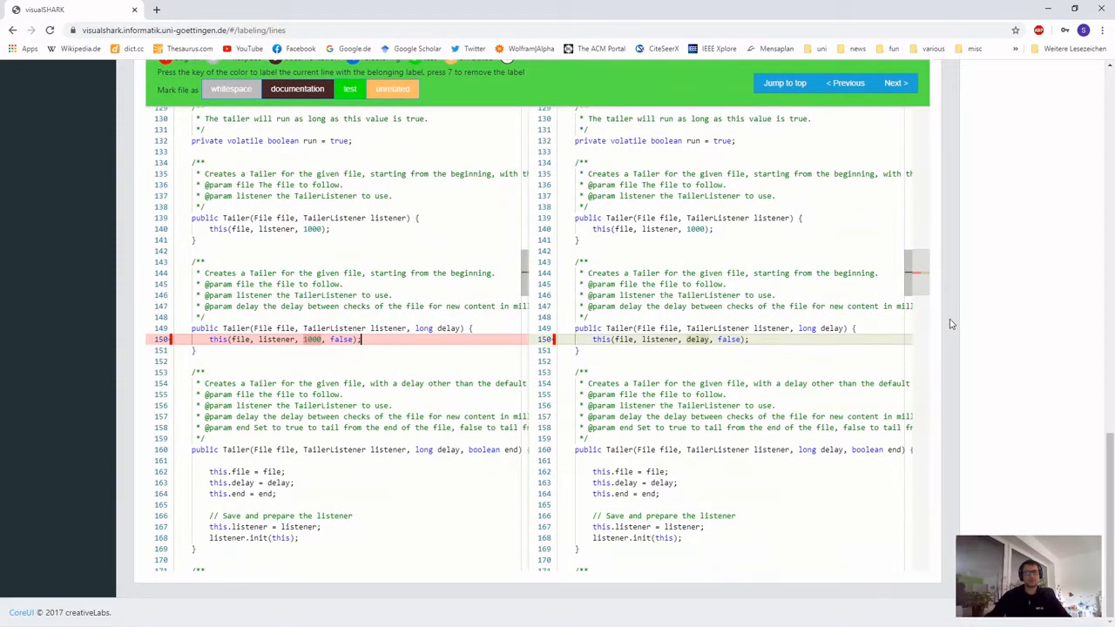
{"action": "left_click", "coordinate": [794, 84]}
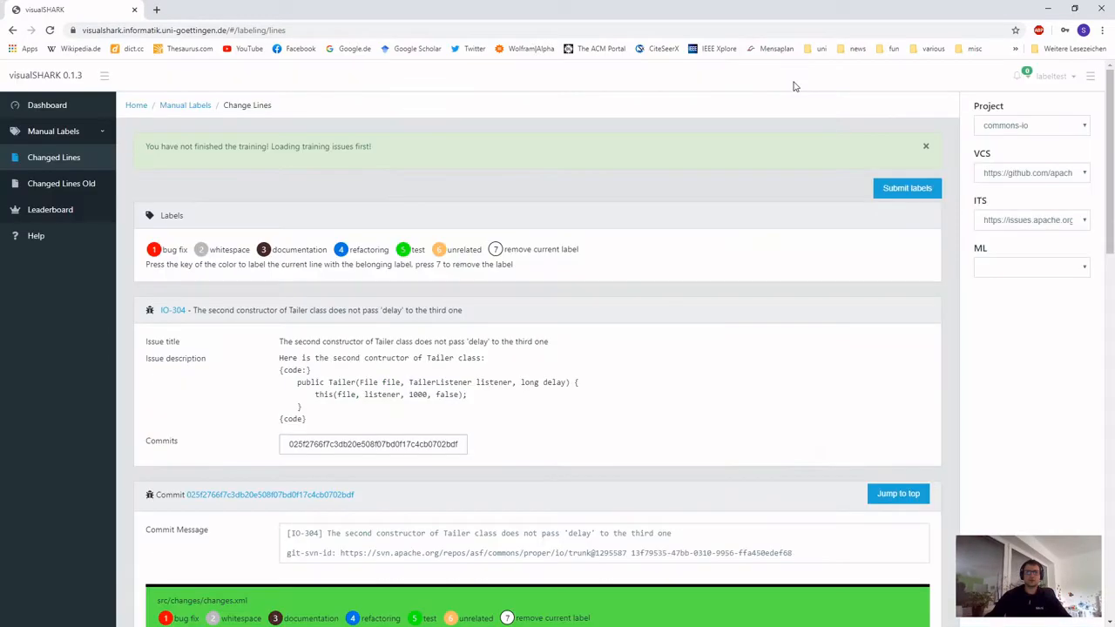
{"action": "left_click", "coordinate": [894, 190]}
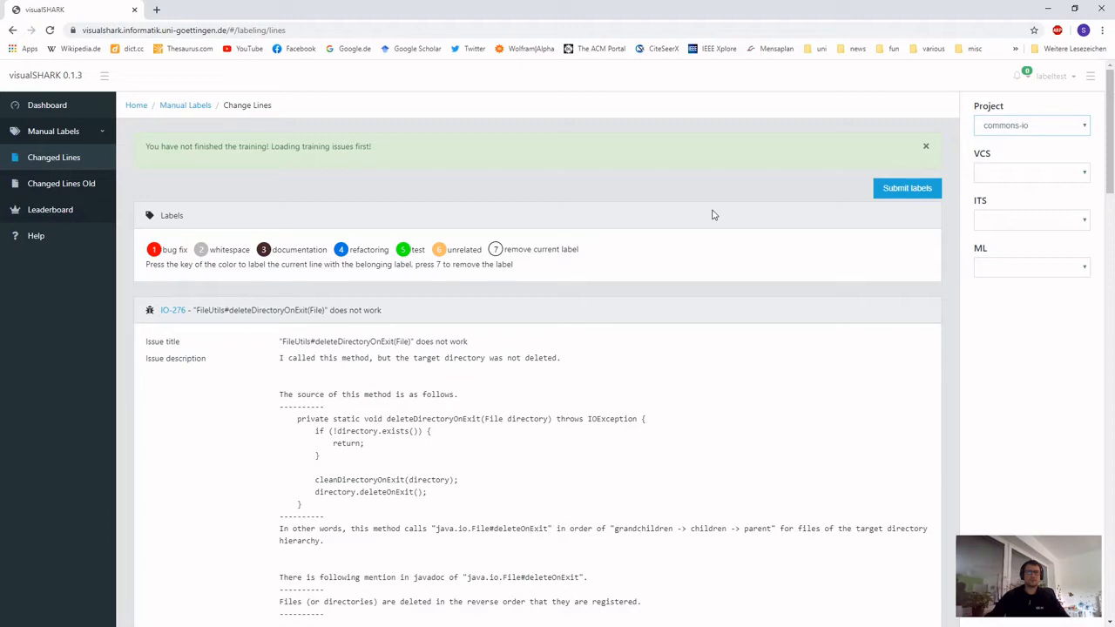
- Read the IO-276 issue description, especially the sentence proposing to reverse the calling order of java.io.File#deleteOnExit
{"action": "scroll", "coordinate": [712, 216], "scroll_direction": "down", "scroll_amount": 1}
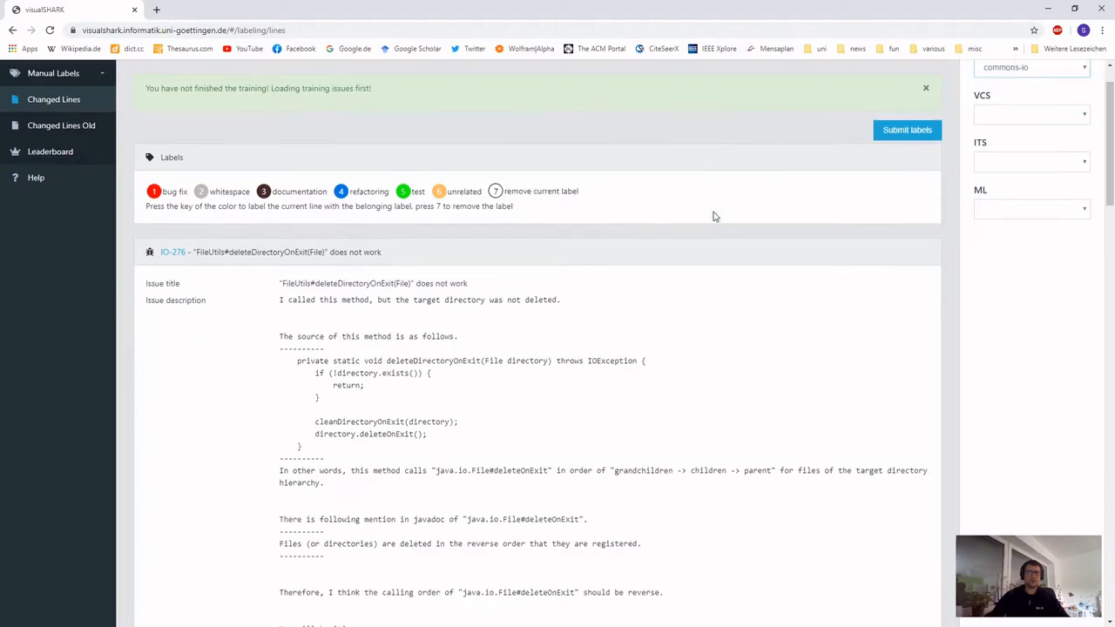
{"action": "scroll", "coordinate": [712, 215], "scroll_direction": "up", "scroll_amount": 1}
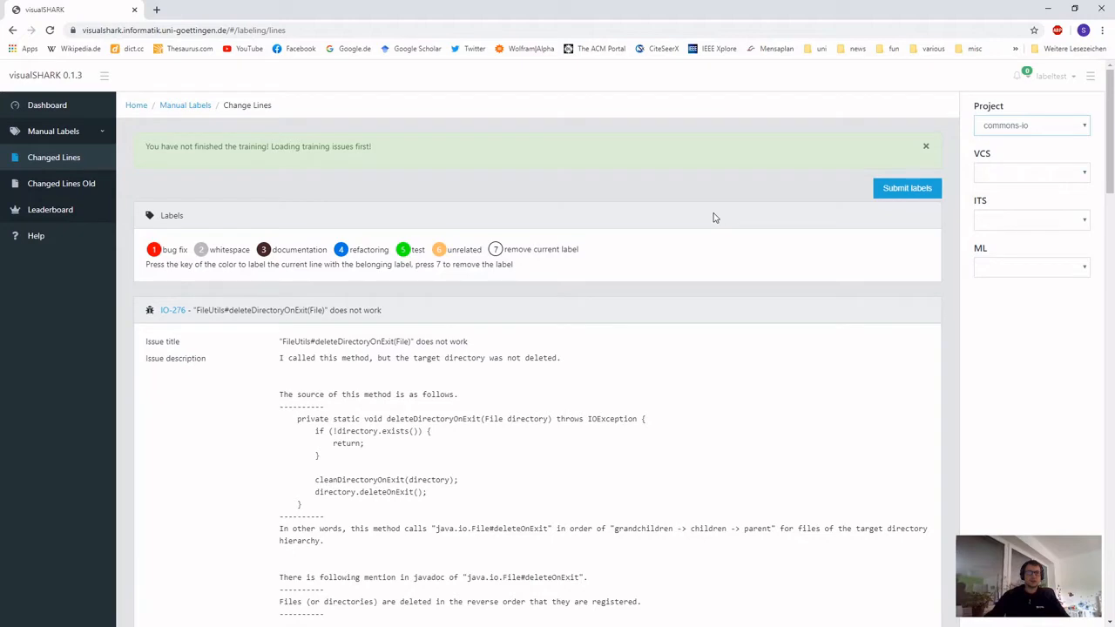
{"action": "scroll", "coordinate": [712, 217], "scroll_direction": "down", "scroll_amount": 2}
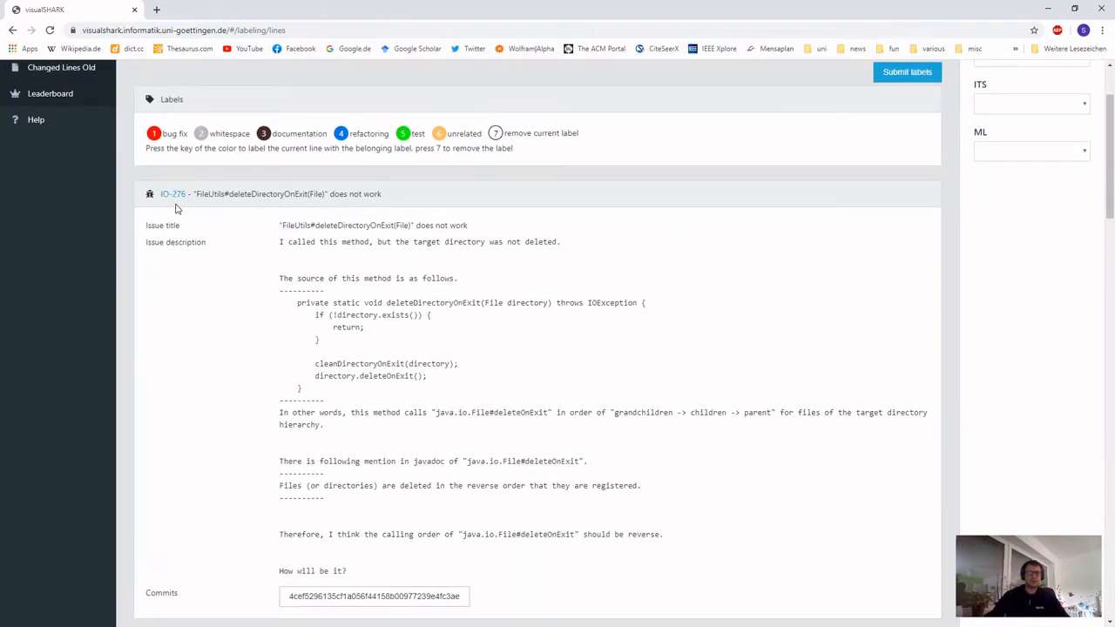
{"action": "scroll", "coordinate": [297, 267], "scroll_direction": "down", "scroll_amount": 1}
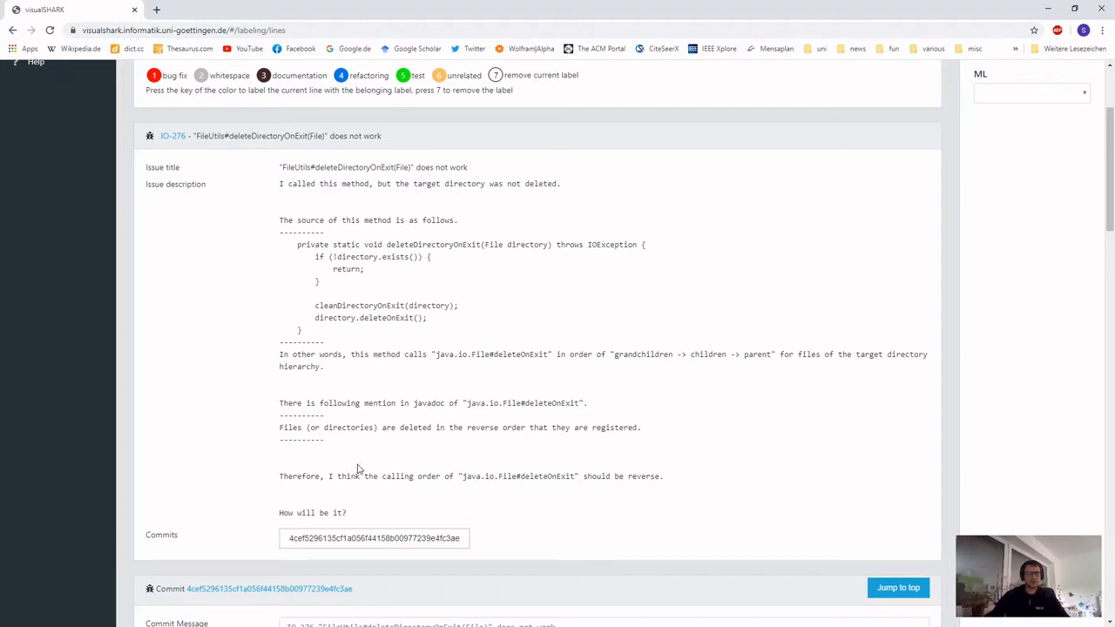
{"action": "left_click_drag", "start_coordinate": [283, 476], "coordinate": [648, 477]}
{"action": "left_click", "coordinate": [671, 482]}
- Mark the whole src/changes/changes.xml file of the IO-276 commit as documentation
{"action": "scroll", "coordinate": [945, 383], "scroll_direction": "down", "scroll_amount": 3}
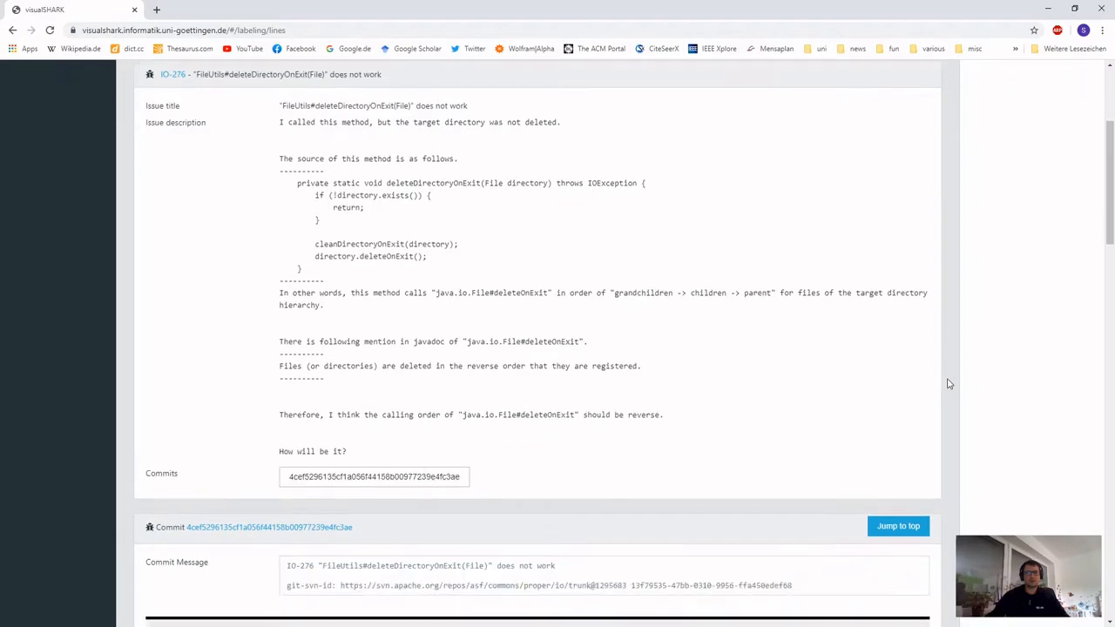
{"action": "scroll", "coordinate": [950, 385], "scroll_direction": "down", "scroll_amount": 3}
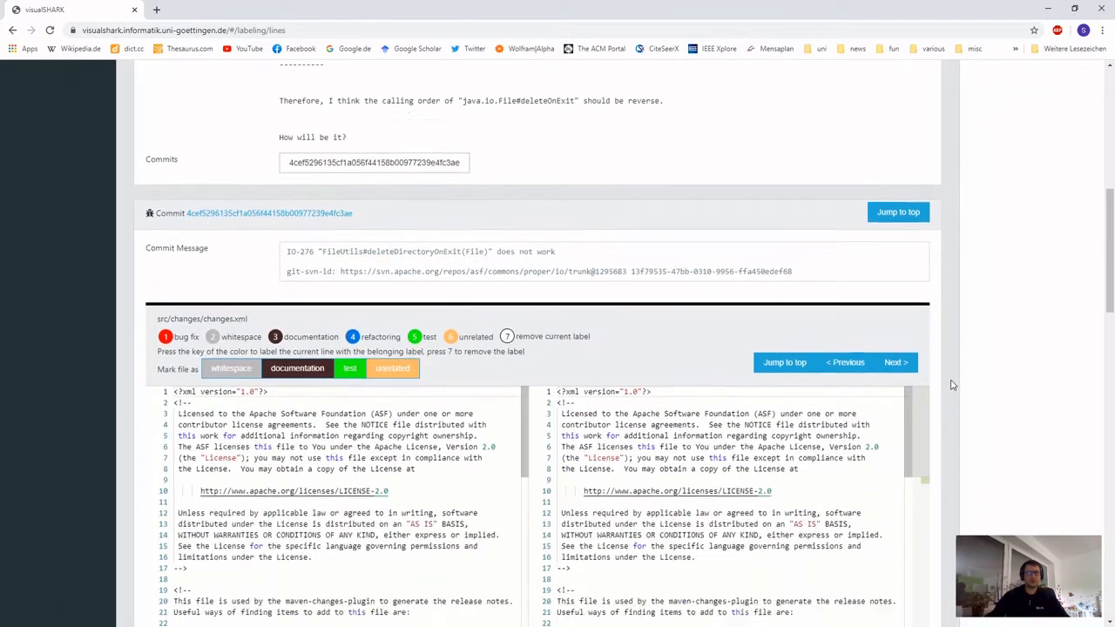
{"action": "scroll", "coordinate": [950, 378], "scroll_direction": "down", "scroll_amount": 1}
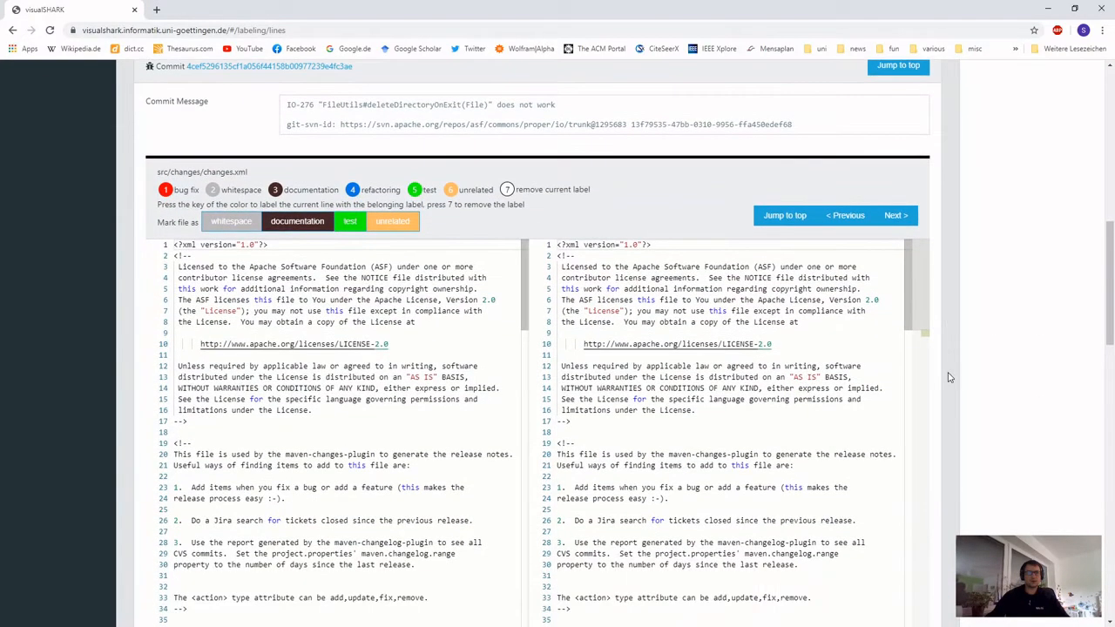
{"action": "scroll", "coordinate": [950, 377], "scroll_direction": "down", "scroll_amount": 1}
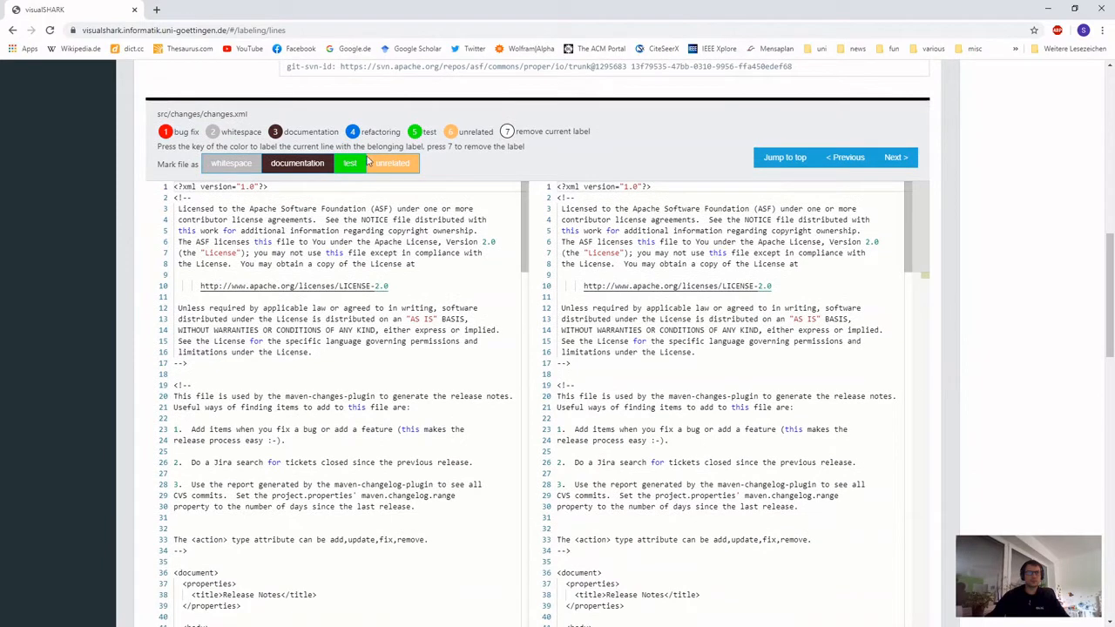
{"action": "left_click", "coordinate": [286, 164]}
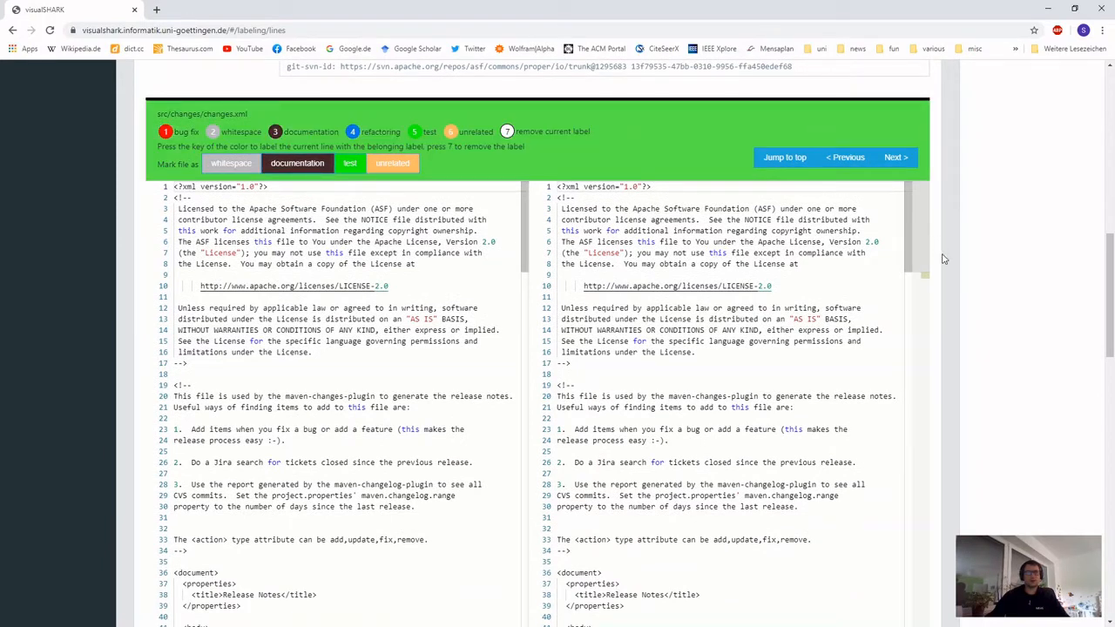
- Find the change in FileUtils.java and label the added directory.deleteOnExit() call on line 2064 as bug fix
{"action": "scroll", "coordinate": [946, 258], "scroll_direction": "down", "scroll_amount": 10}
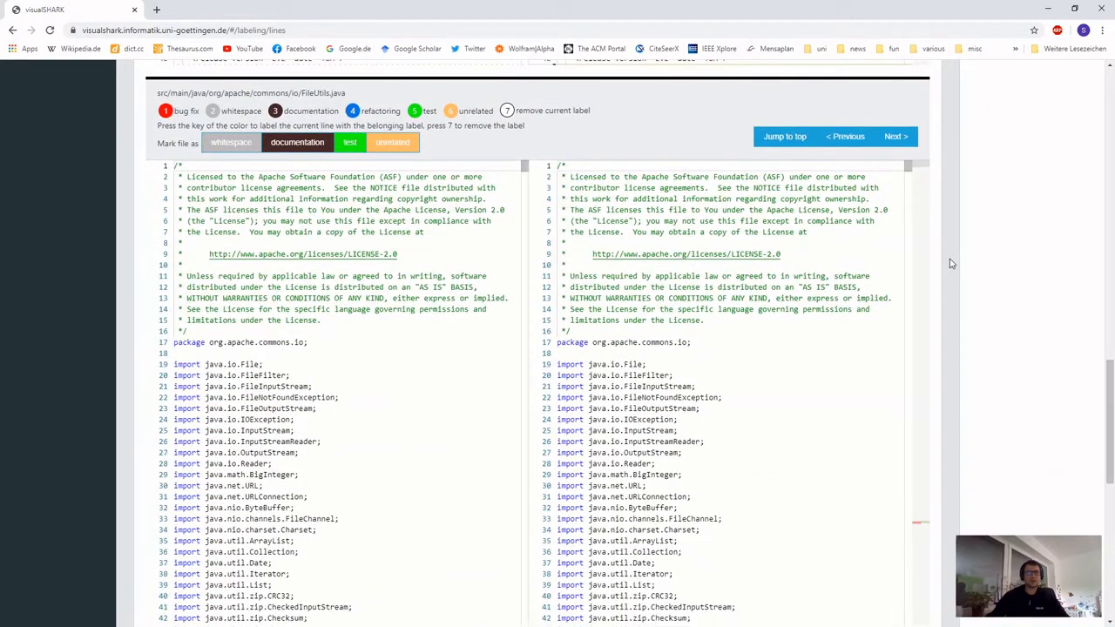
{"action": "scroll", "coordinate": [951, 263], "scroll_direction": "down", "scroll_amount": 1}
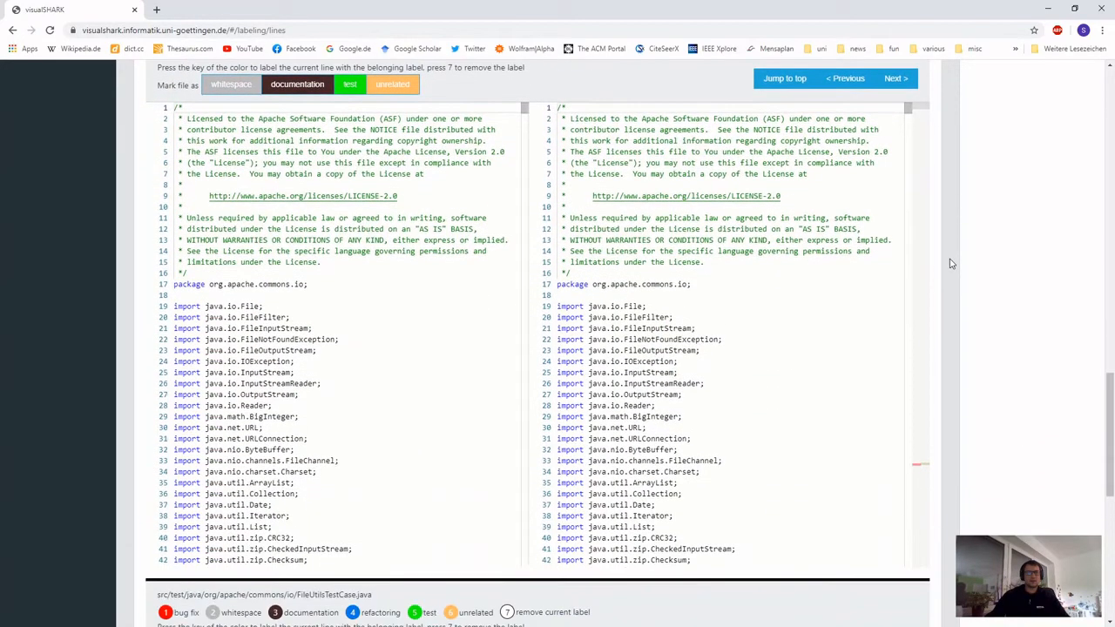
{"action": "scroll", "coordinate": [950, 263], "scroll_direction": "up", "scroll_amount": 1}
{"action": "left_click", "coordinate": [896, 136]}
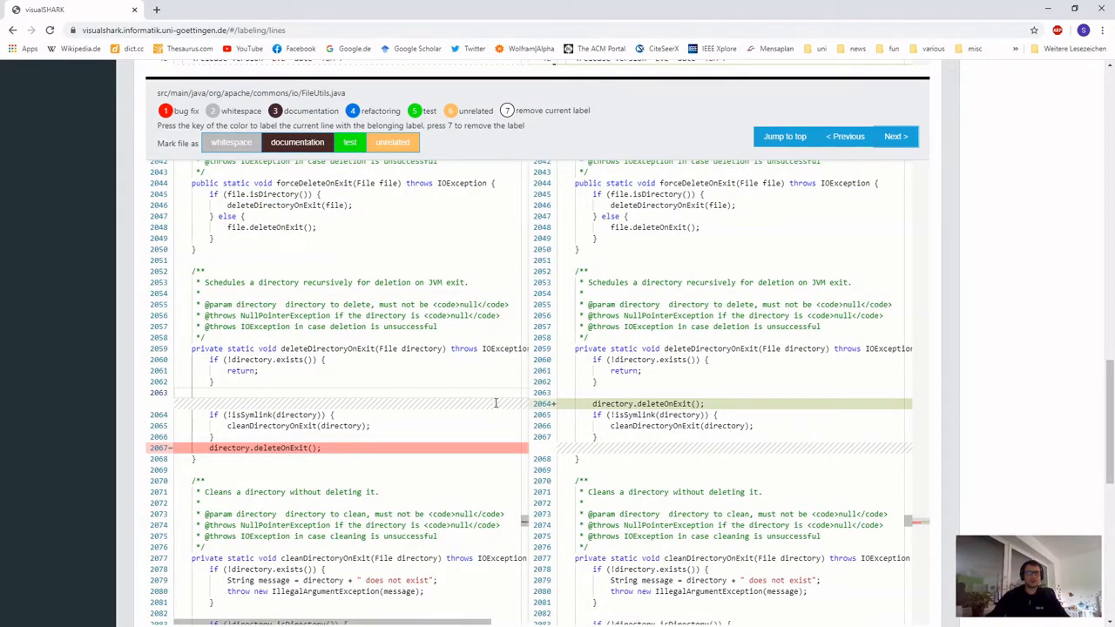
{"action": "left_click", "coordinate": [435, 449]}
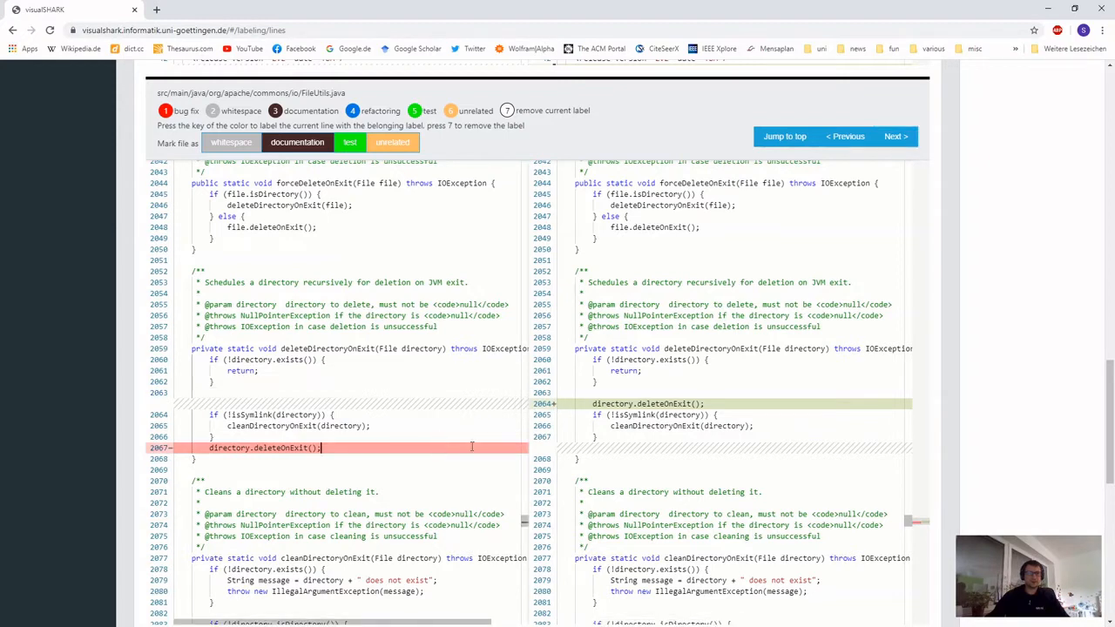
{"action": "left_click", "coordinate": [635, 403]}
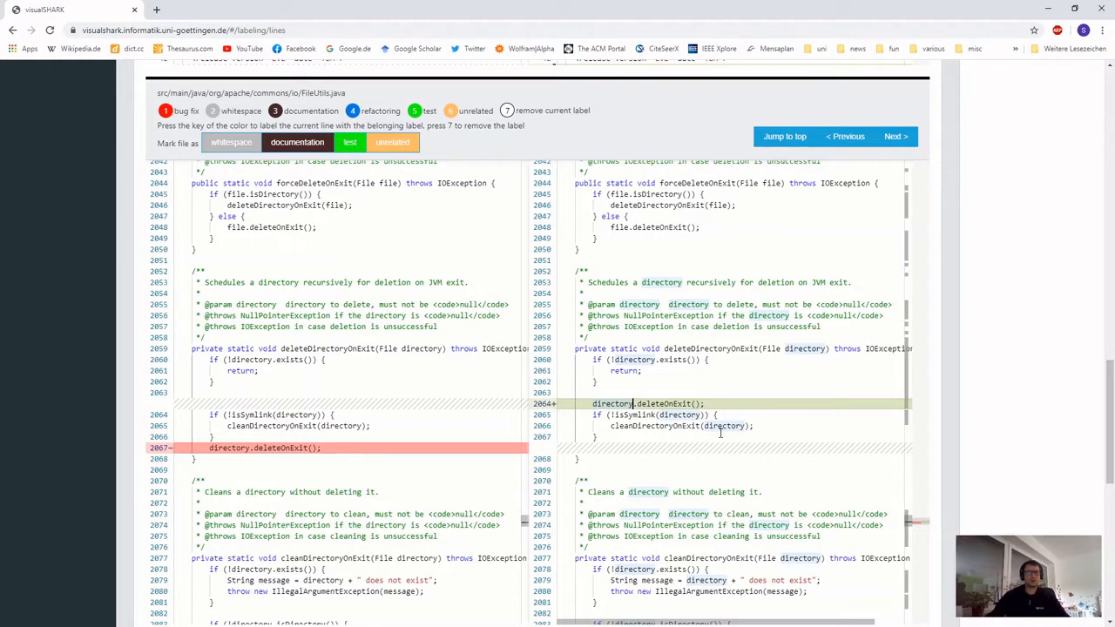
{"action": "key", "text": "1"}
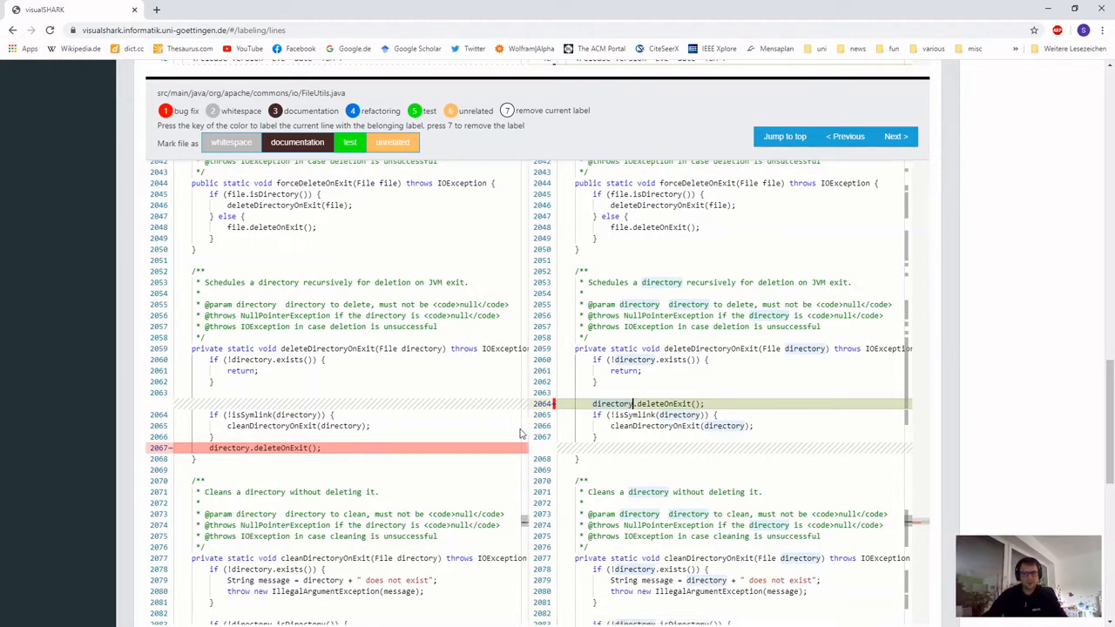
- Label the removed directory.deleteOnExit() call on line 2067 of FileUtils.java as bug fix
{"action": "left_click", "coordinate": [478, 451]}
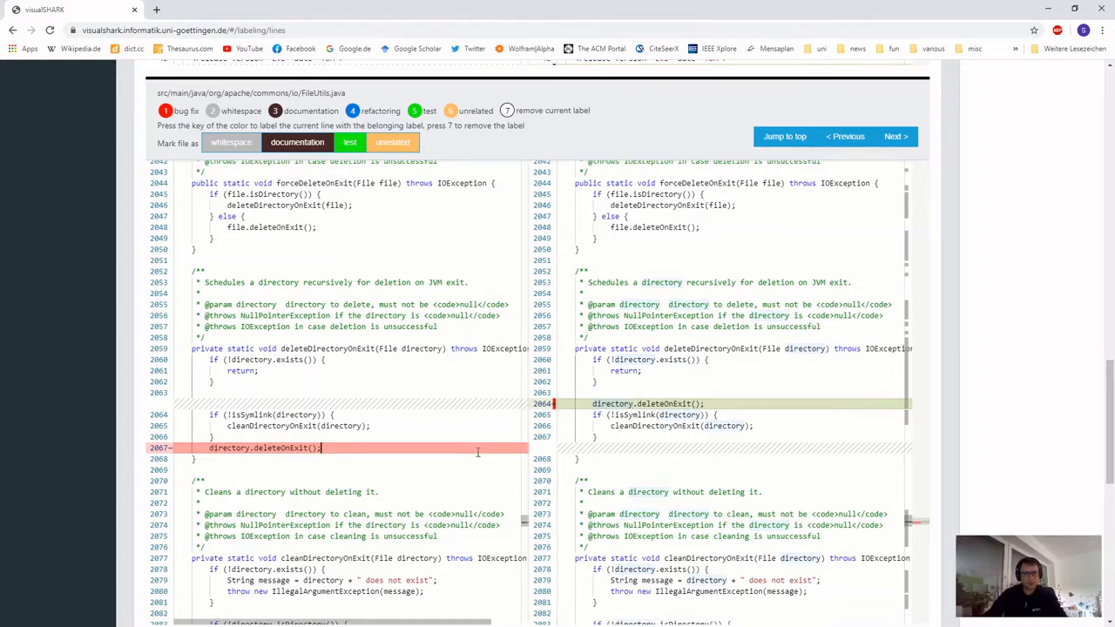
{"action": "key", "text": "1"}
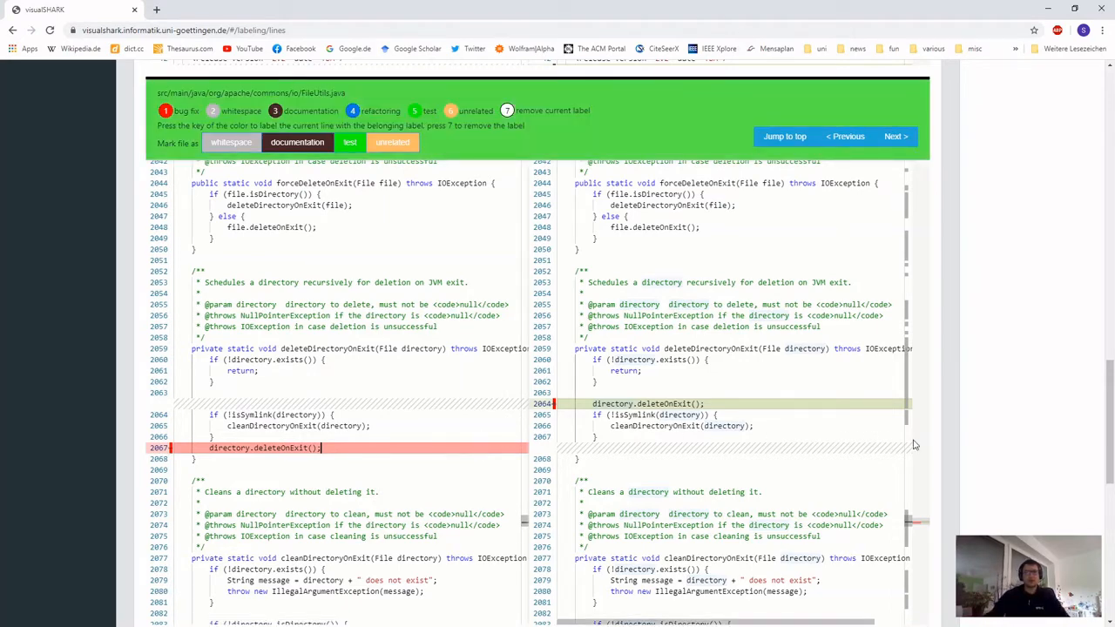
- Find the change in FileUtilsTestCase.java and mark the whole file as test
{"action": "scroll", "coordinate": [945, 443], "scroll_direction": "down", "scroll_amount": 3}
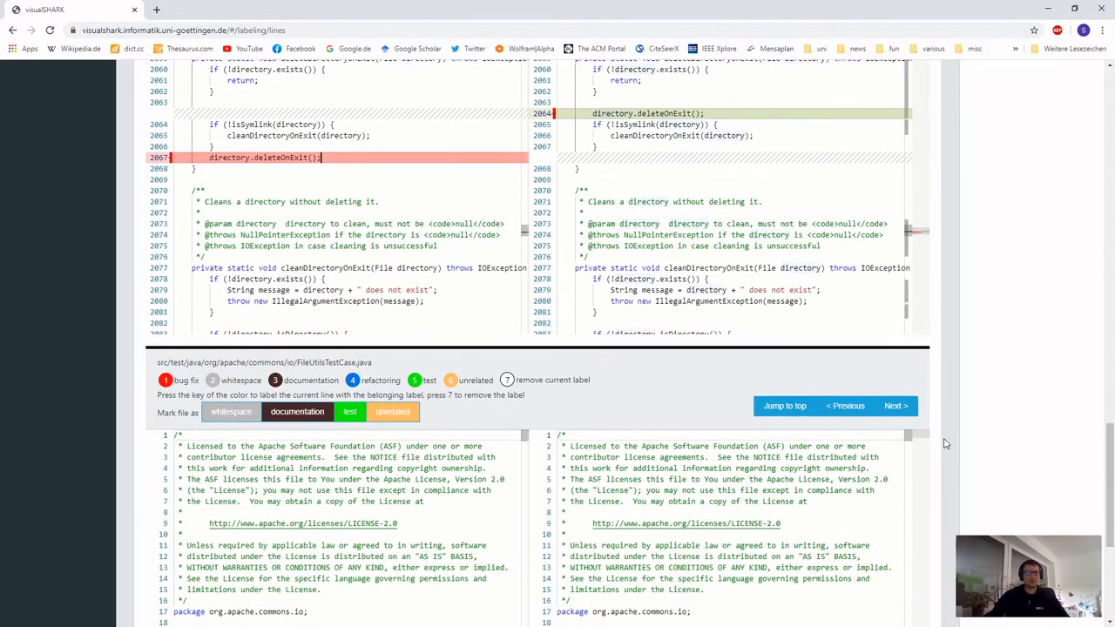
{"action": "scroll", "coordinate": [945, 443], "scroll_direction": "down", "scroll_amount": 3}
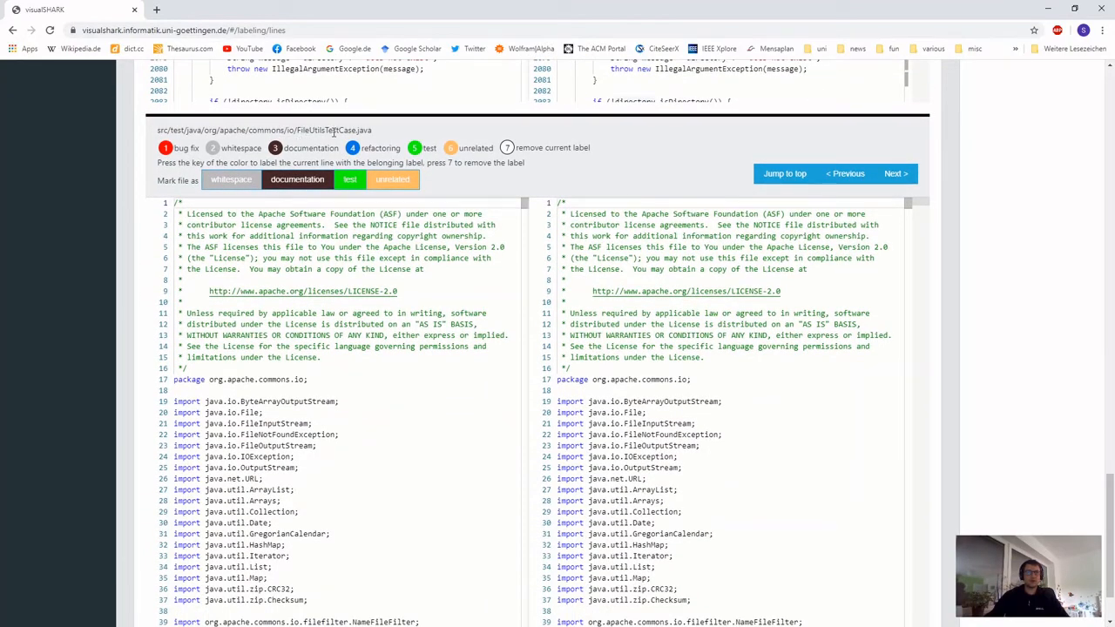
{"action": "scroll", "coordinate": [958, 393], "scroll_direction": "down", "scroll_amount": 1}
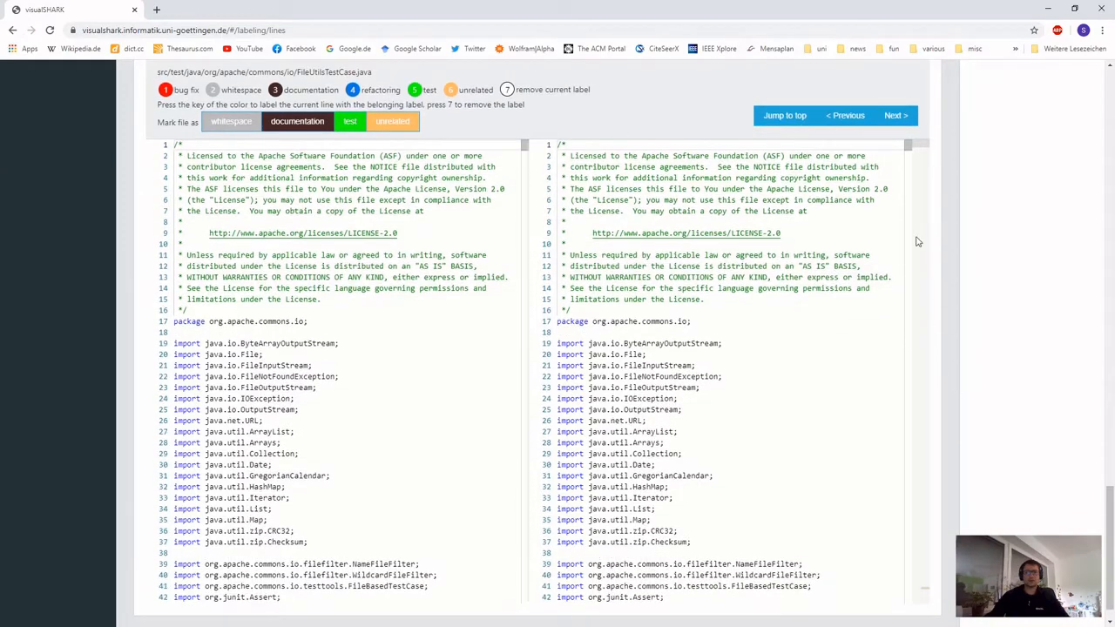
{"action": "left_click", "coordinate": [895, 115]}
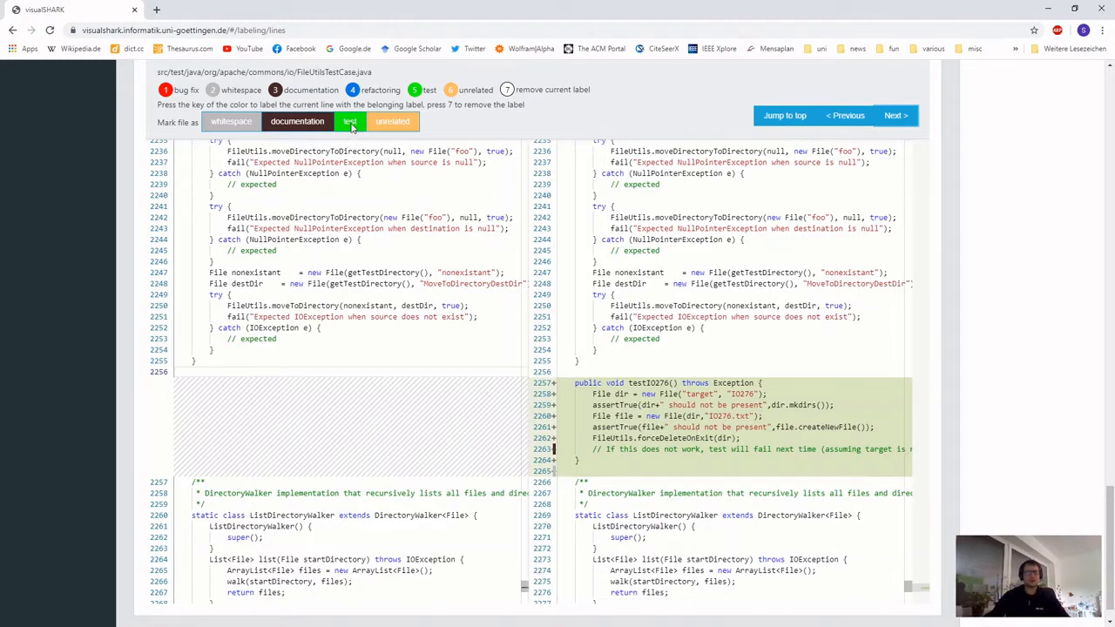
{"action": "left_click", "coordinate": [350, 122]}
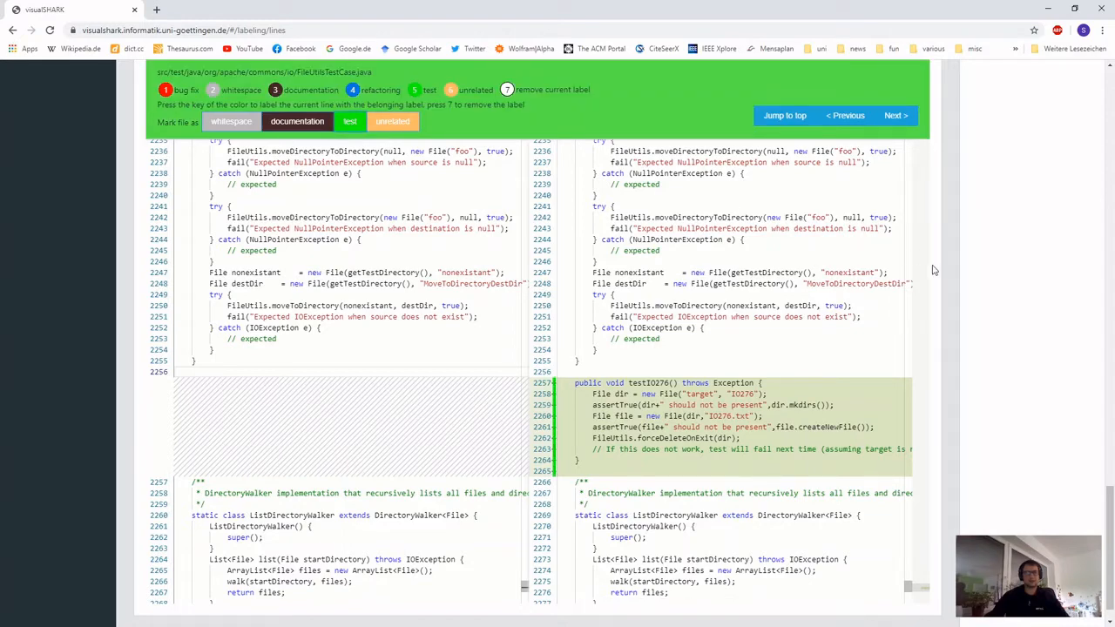
- Return to the start of the labeling page and submit the labels for issue IO-276
{"action": "left_click", "coordinate": [792, 118]}
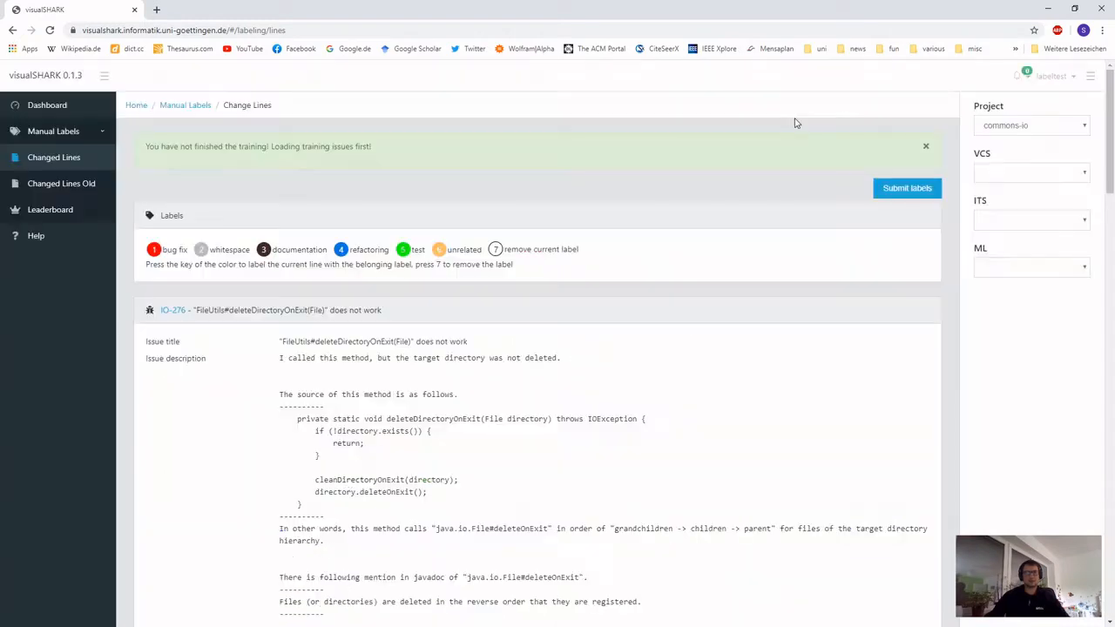
{"action": "left_click", "coordinate": [909, 190]}
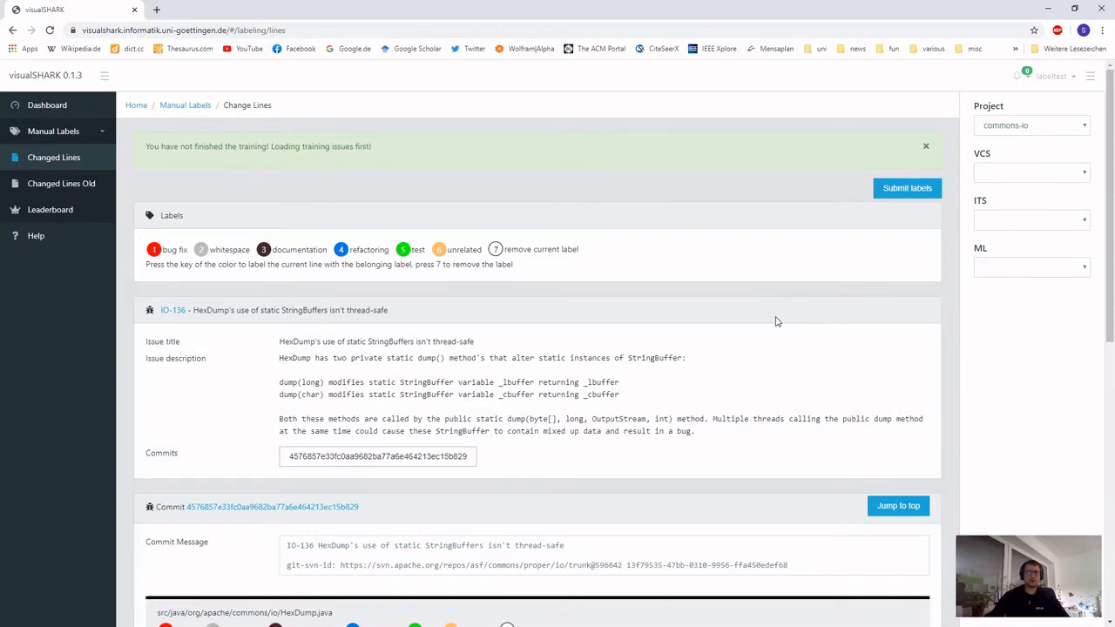
- Read the IO-136 issue title and description about HexDump's static StringBuffers and thread safety
{"action": "scroll", "coordinate": [775, 320], "scroll_direction": "down", "scroll_amount": 2}
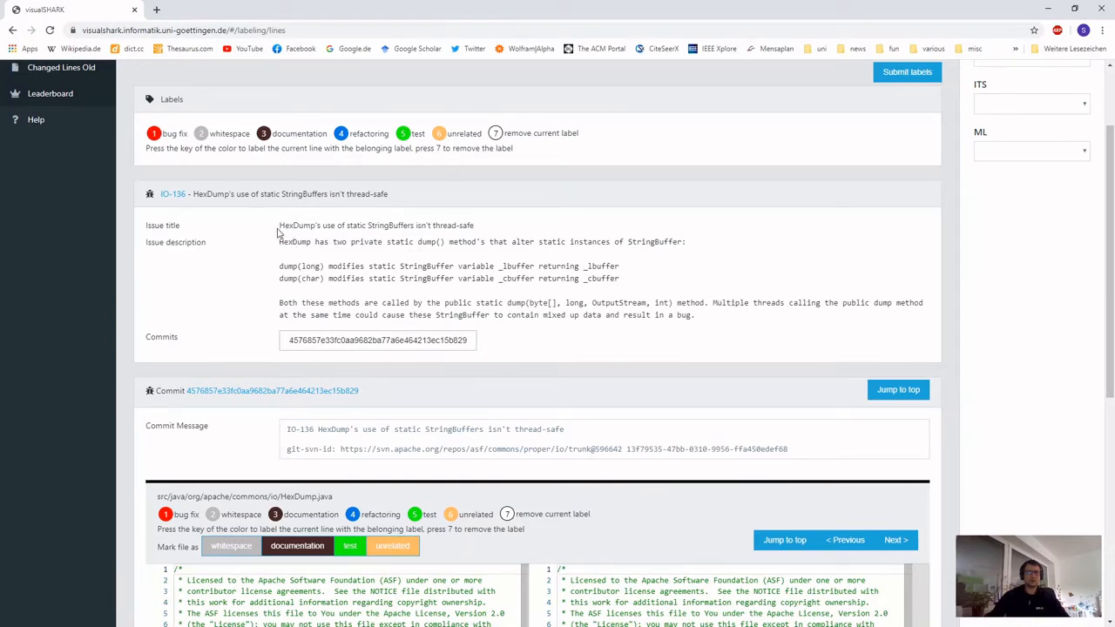
{"action": "left_click_drag", "start_coordinate": [277, 232], "coordinate": [484, 229]}
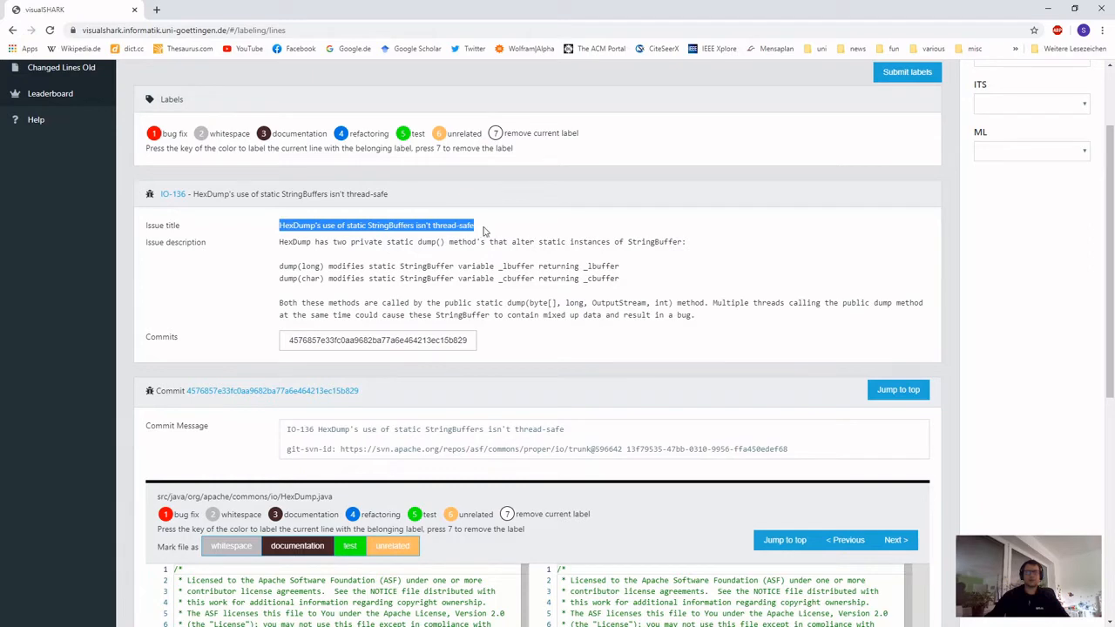
{"action": "left_click", "coordinate": [490, 230]}
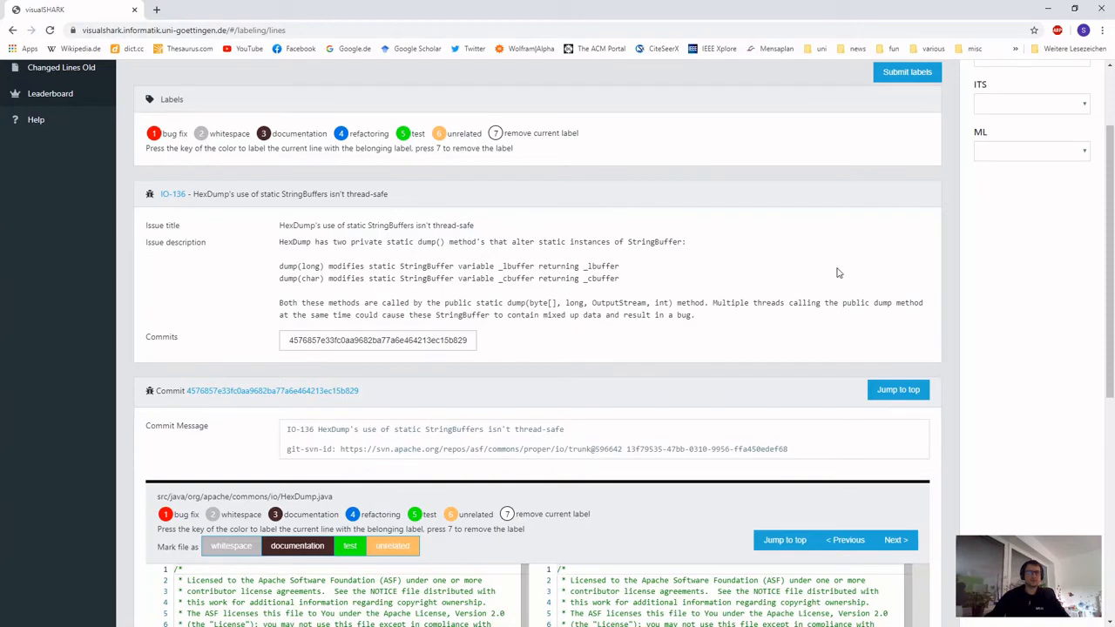
- Examine the changes in HexDump.java, from the dump calls to the removed static buffers and the changed dump method signatures
{"action": "scroll", "coordinate": [935, 221], "scroll_direction": "down", "scroll_amount": 3}
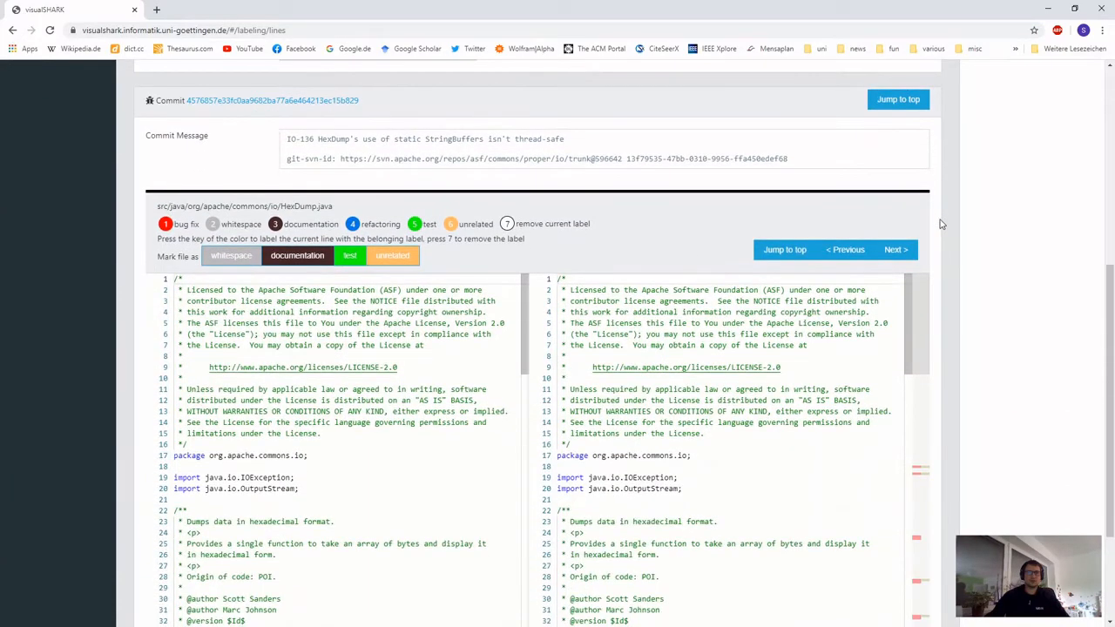
{"action": "scroll", "coordinate": [937, 223], "scroll_direction": "down", "scroll_amount": 2}
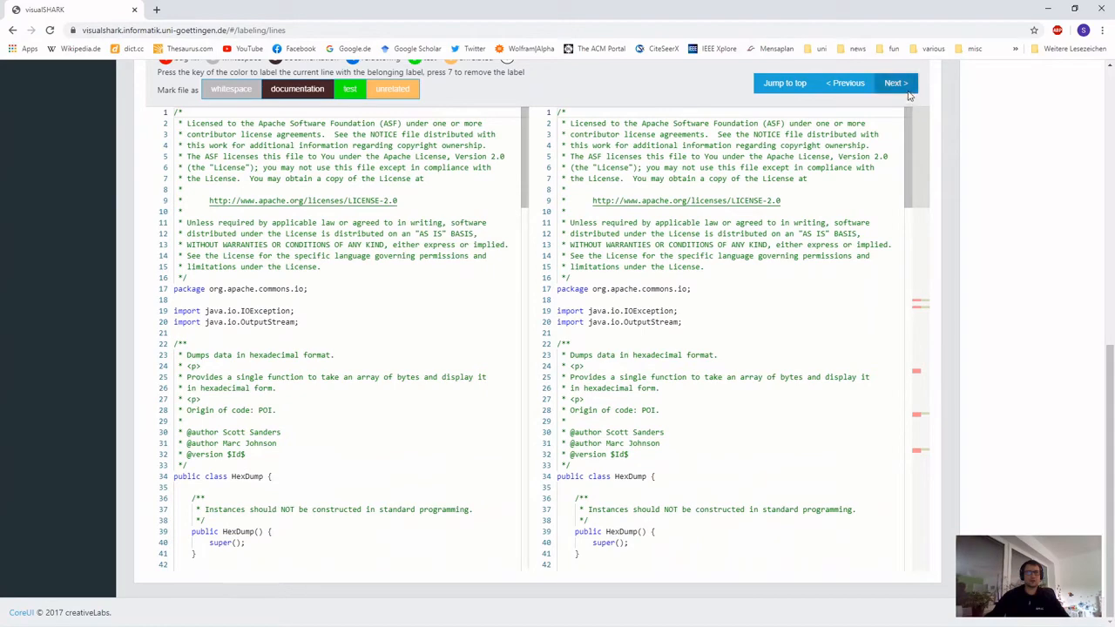
{"action": "left_click", "coordinate": [905, 92]}
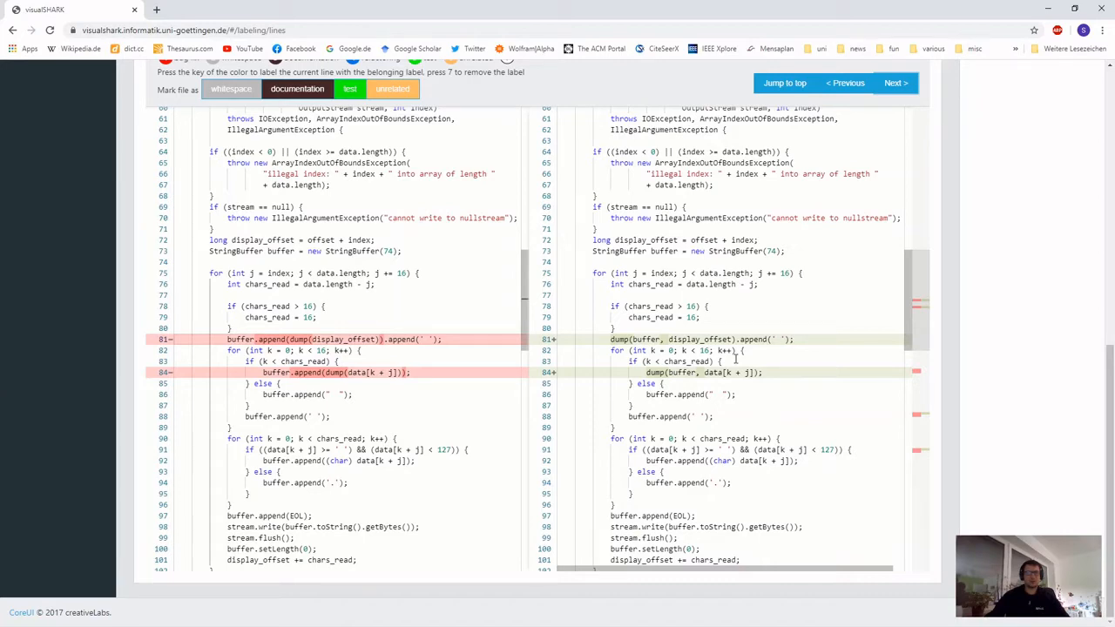
{"action": "left_click", "coordinate": [902, 91]}
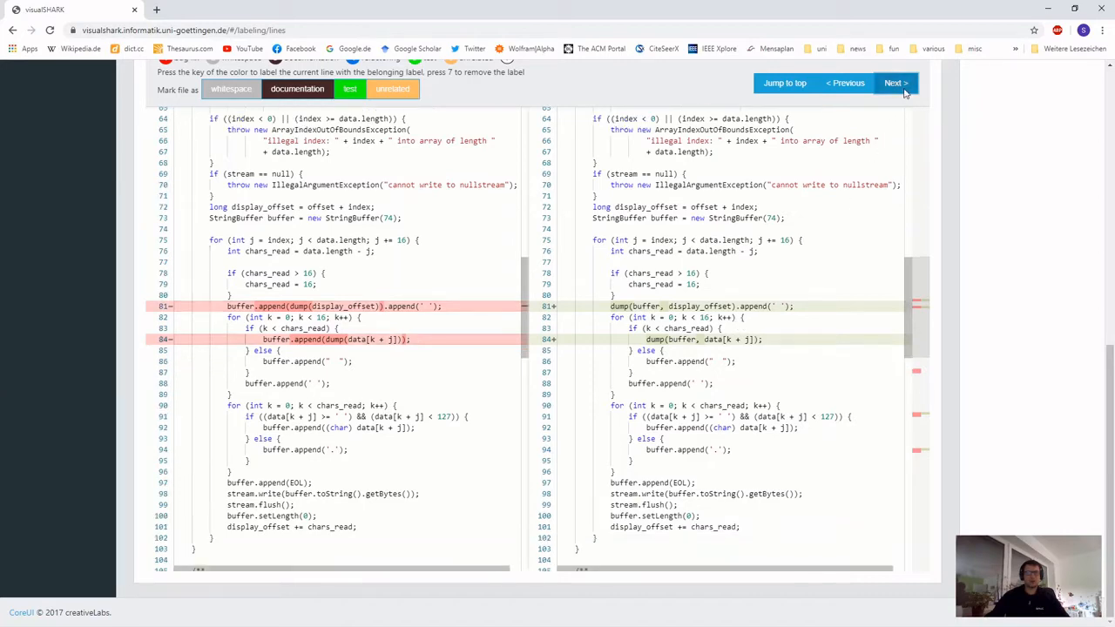
{"action": "left_click", "coordinate": [902, 87]}
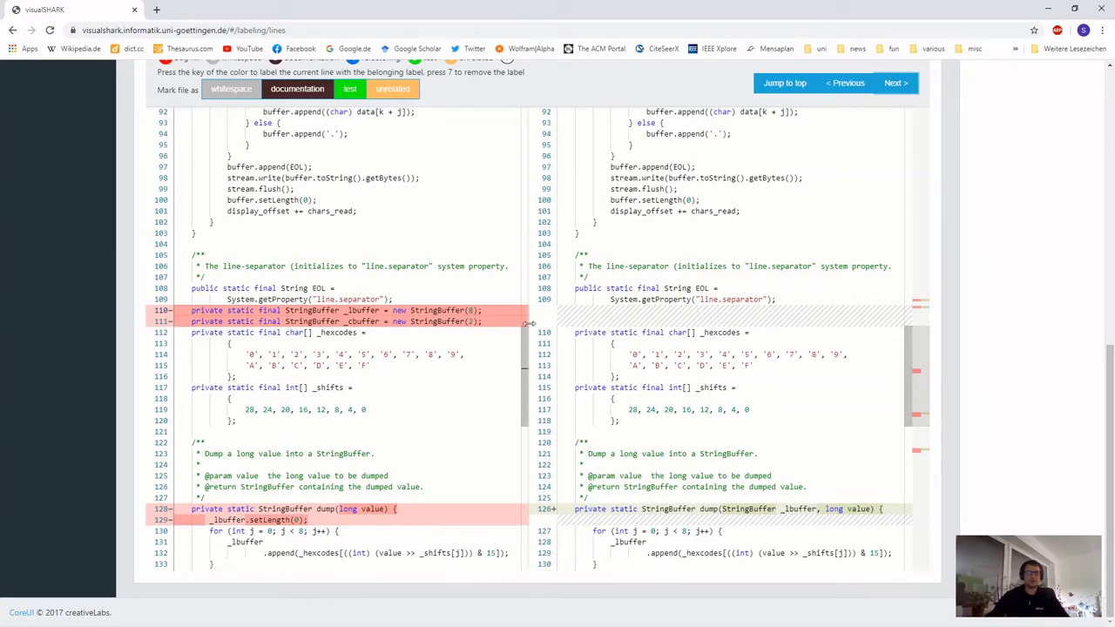
{"action": "scroll", "coordinate": [666, 325], "scroll_direction": "down", "scroll_amount": 1}
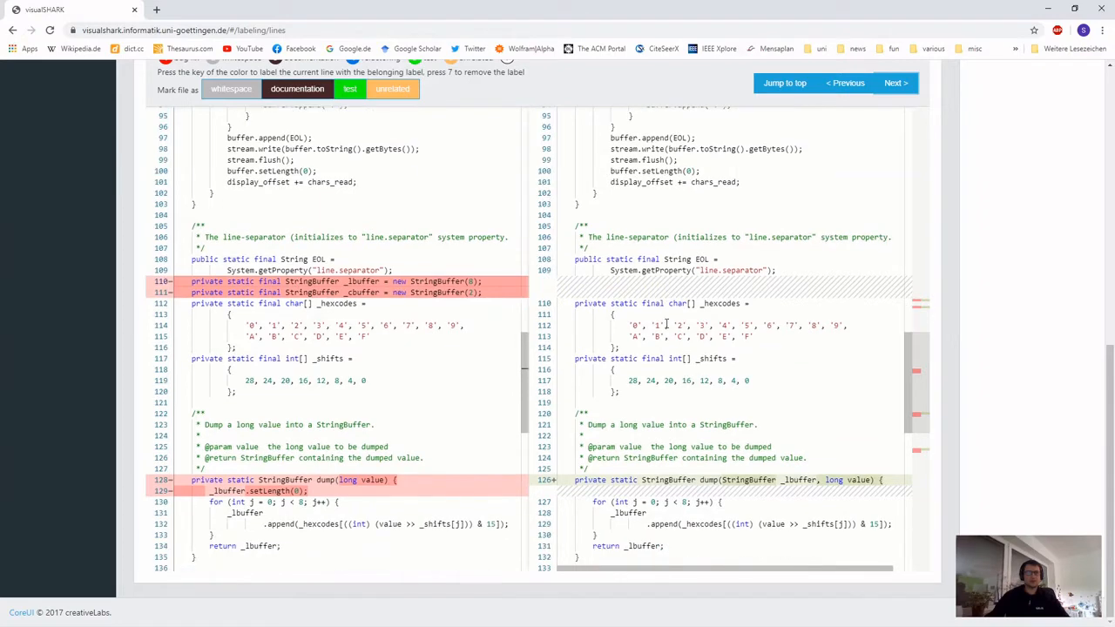
{"action": "scroll", "coordinate": [667, 325], "scroll_direction": "down", "scroll_amount": 1}
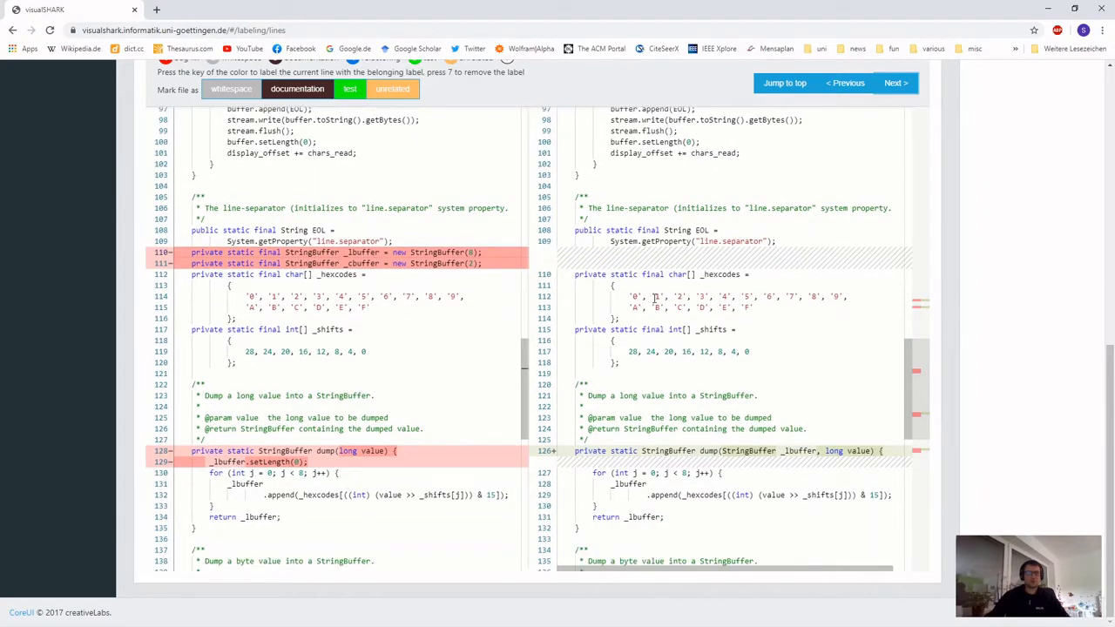
{"action": "scroll", "coordinate": [655, 298], "scroll_direction": "down", "scroll_amount": 1}
{"action": "scroll", "coordinate": [655, 297], "scroll_direction": "down", "scroll_amount": 3}
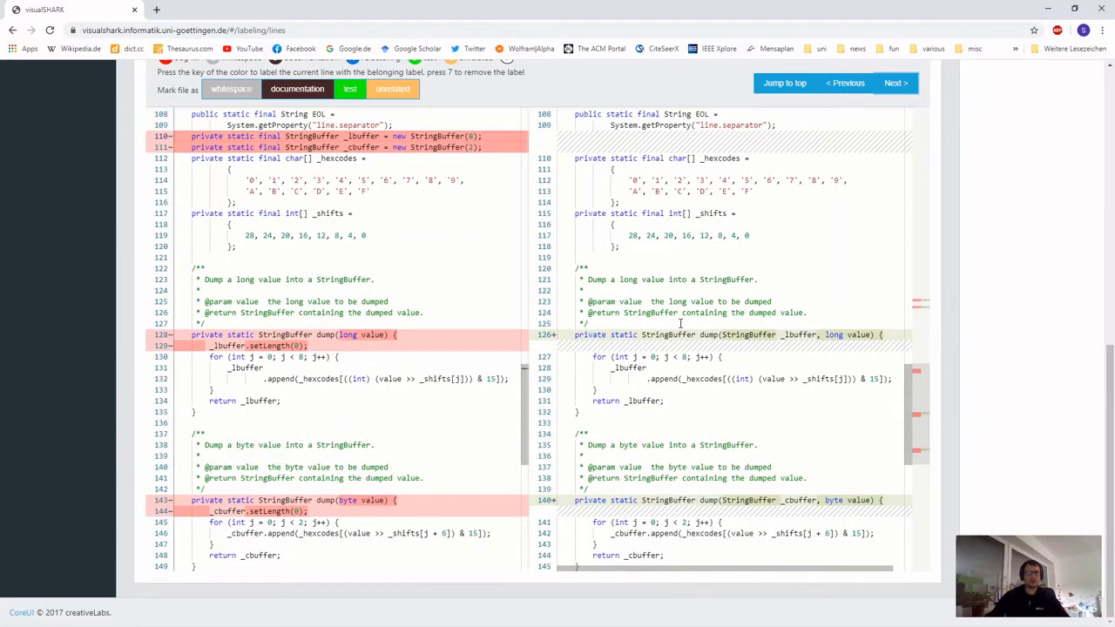
{"action": "scroll", "coordinate": [679, 325], "scroll_direction": "down", "scroll_amount": 1}
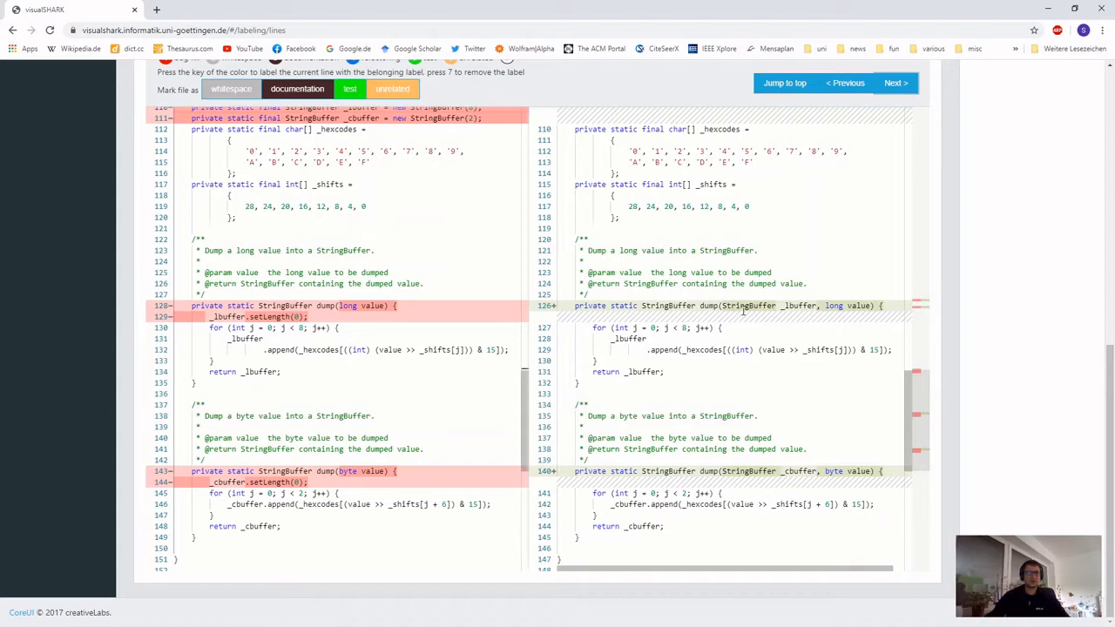
- Label the removed lines 110–111, 128–129 and 143–144 of HexDump.java as bug fix
{"action": "scroll", "coordinate": [743, 312], "scroll_direction": "up", "scroll_amount": 1}
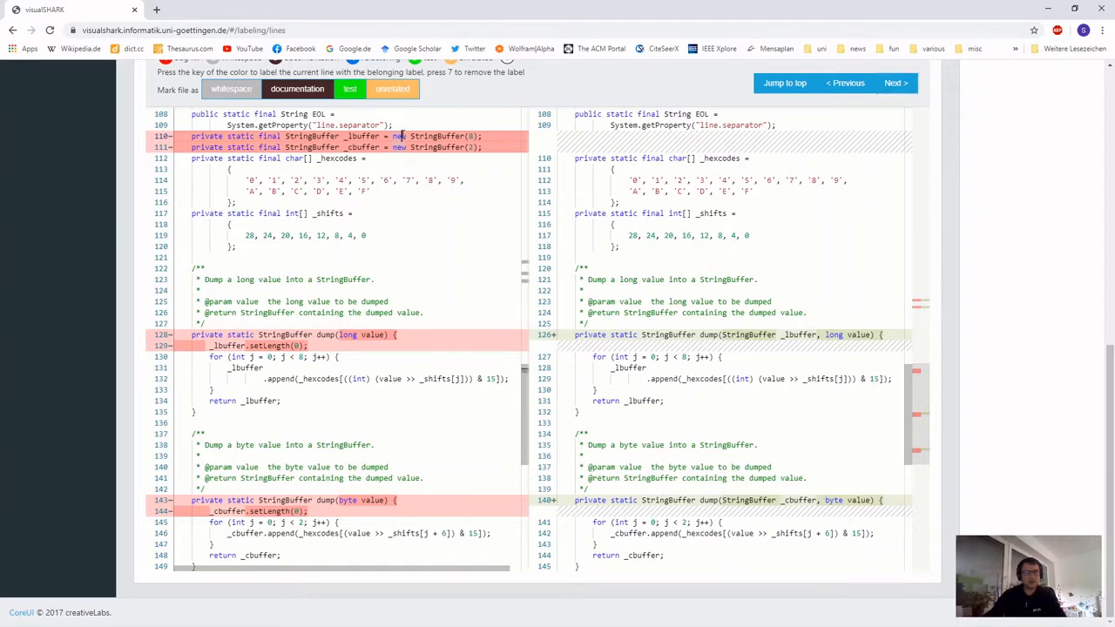
{"action": "left_click_drag", "start_coordinate": [402, 136], "coordinate": [402, 147]}
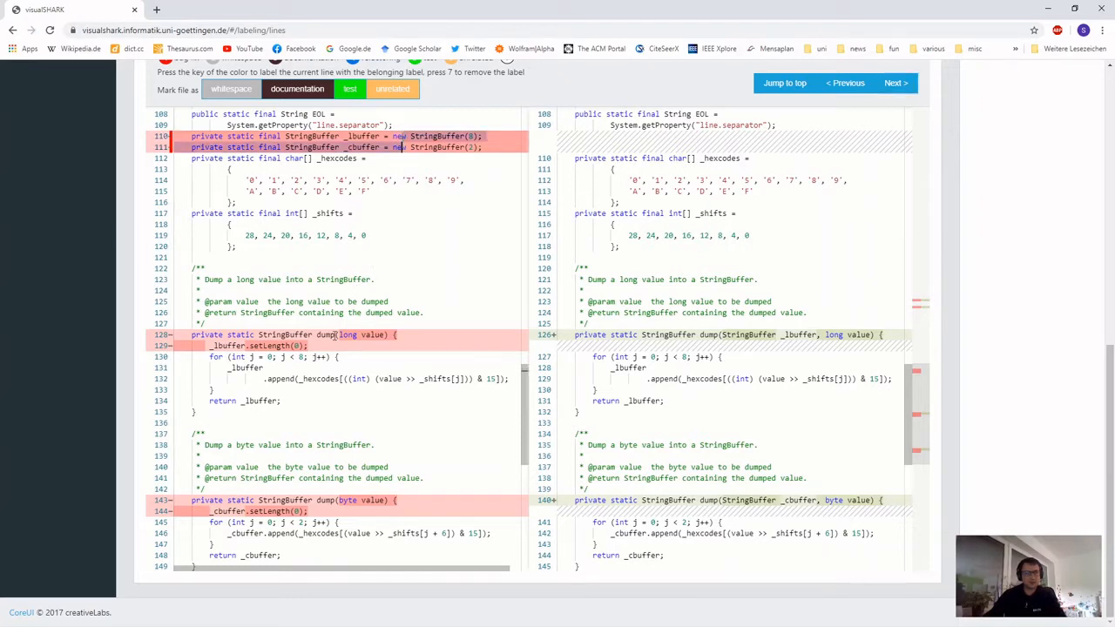
{"action": "left_click_drag", "start_coordinate": [334, 335], "coordinate": [333, 345]}
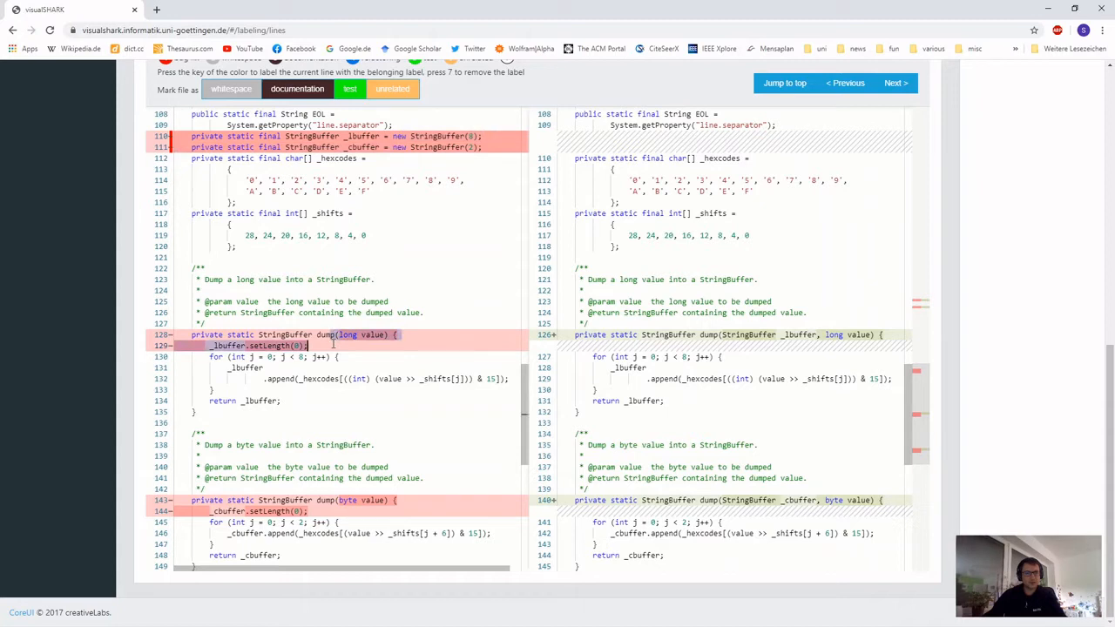
{"action": "key", "text": "1"}
{"action": "left_click_drag", "start_coordinate": [365, 500], "coordinate": [308, 512]}
{"action": "key", "text": "1"}
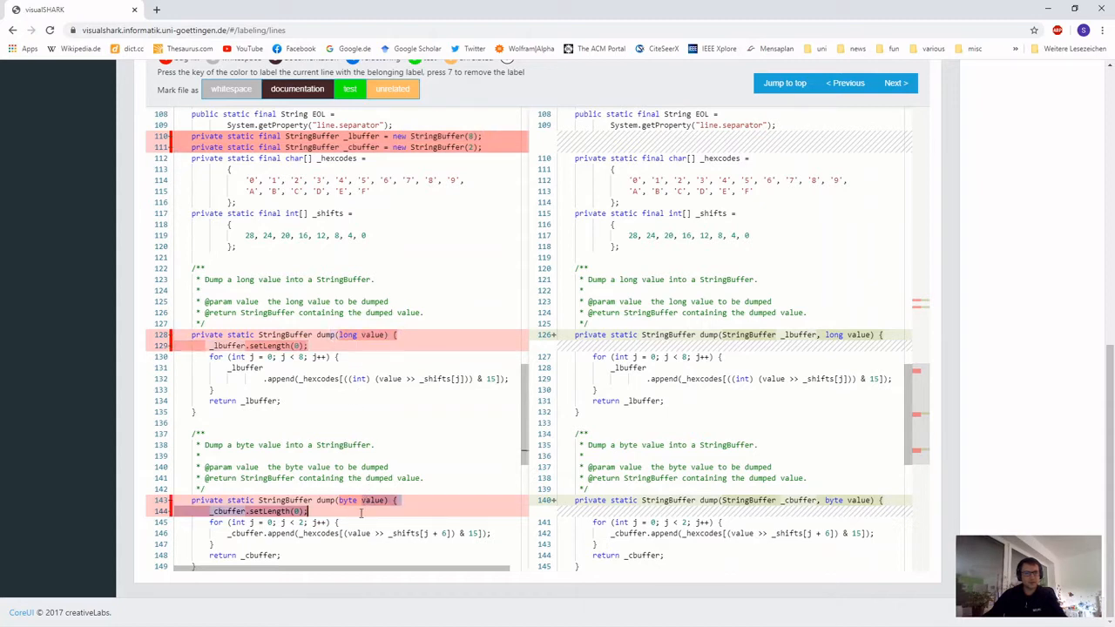
- Label the added dump method signatures on lines 126 and 140 of HexDump.java as bug fix
{"action": "double_click", "coordinate": [693, 335]}
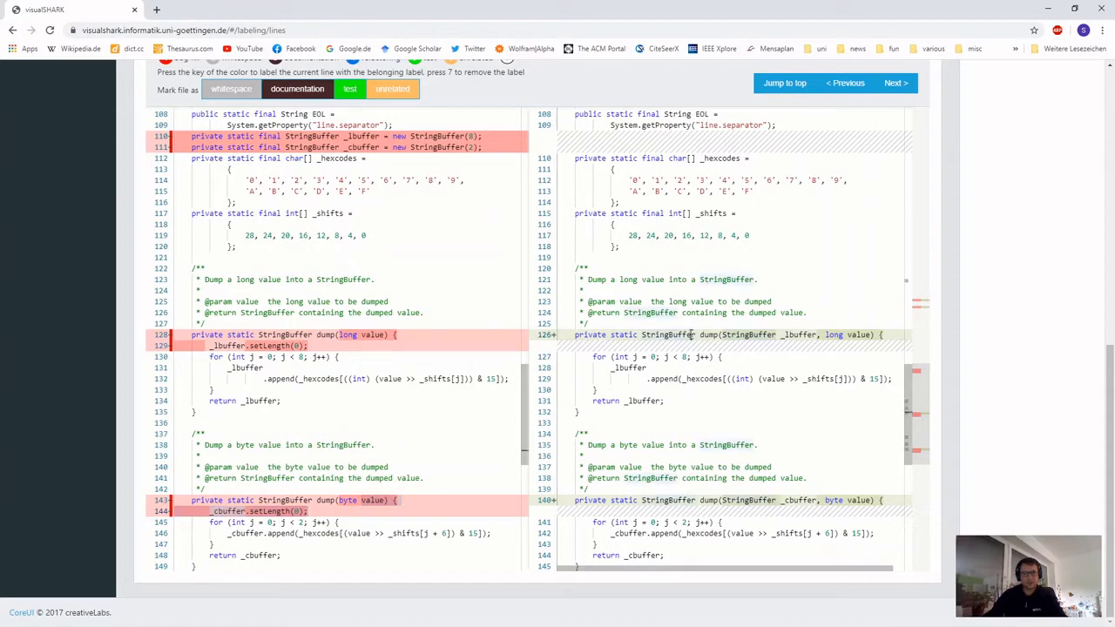
{"action": "key", "text": "1"}
{"action": "key", "text": "1"}
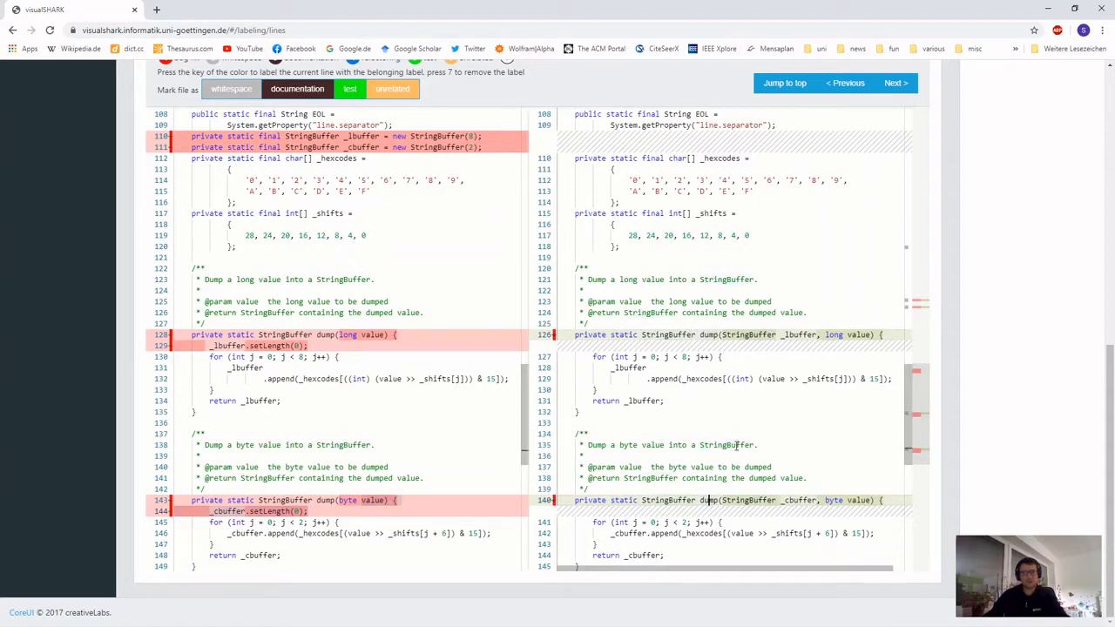
- Label the changed dump calls on lines 81 and 84 of HexDump.java as bug fix in both the old and new versions
{"action": "scroll", "coordinate": [738, 432], "scroll_direction": "down", "scroll_amount": 1}
{"action": "scroll", "coordinate": [736, 425], "scroll_direction": "up", "scroll_amount": 1}
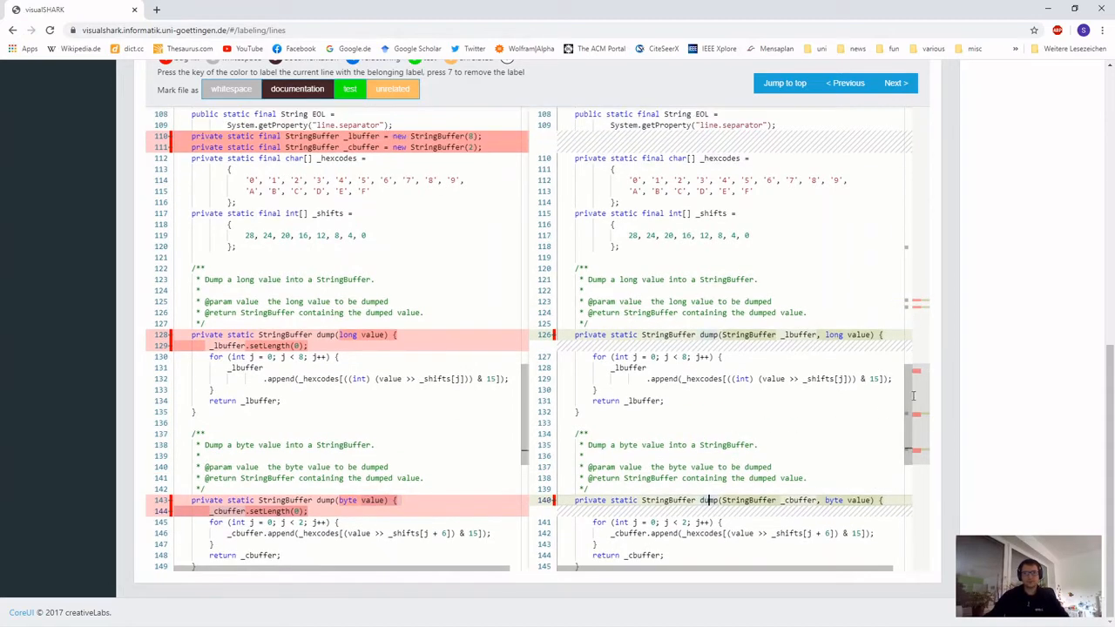
{"action": "left_click", "coordinate": [910, 312]}
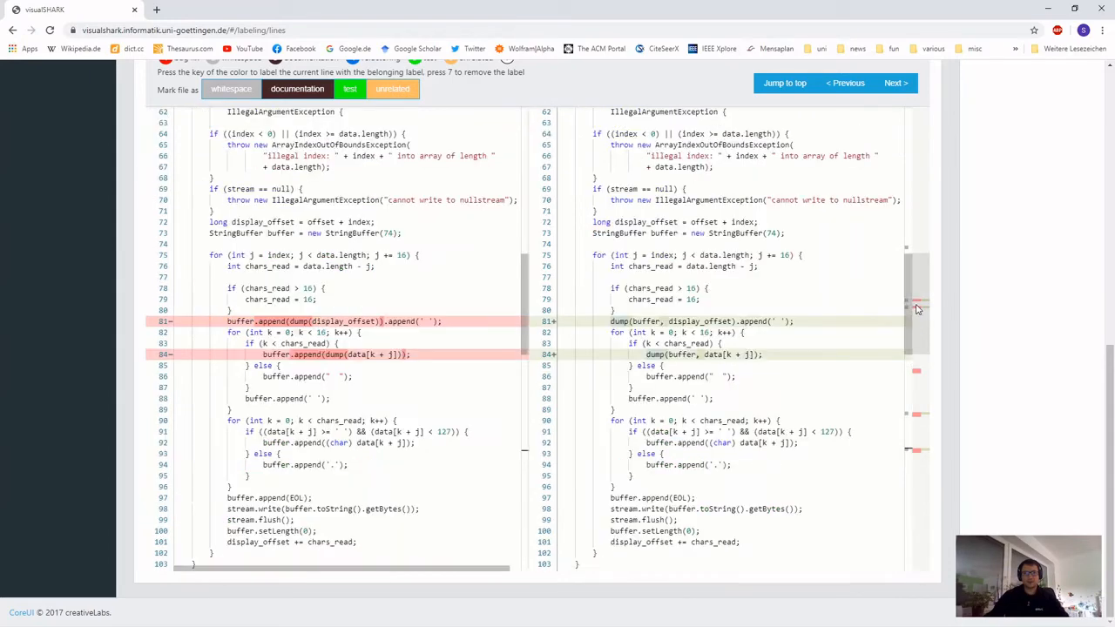
{"action": "left_click", "coordinate": [661, 321]}
{"action": "key", "text": "1"}
{"action": "left_click", "coordinate": [665, 354]}
{"action": "key", "text": "1"}
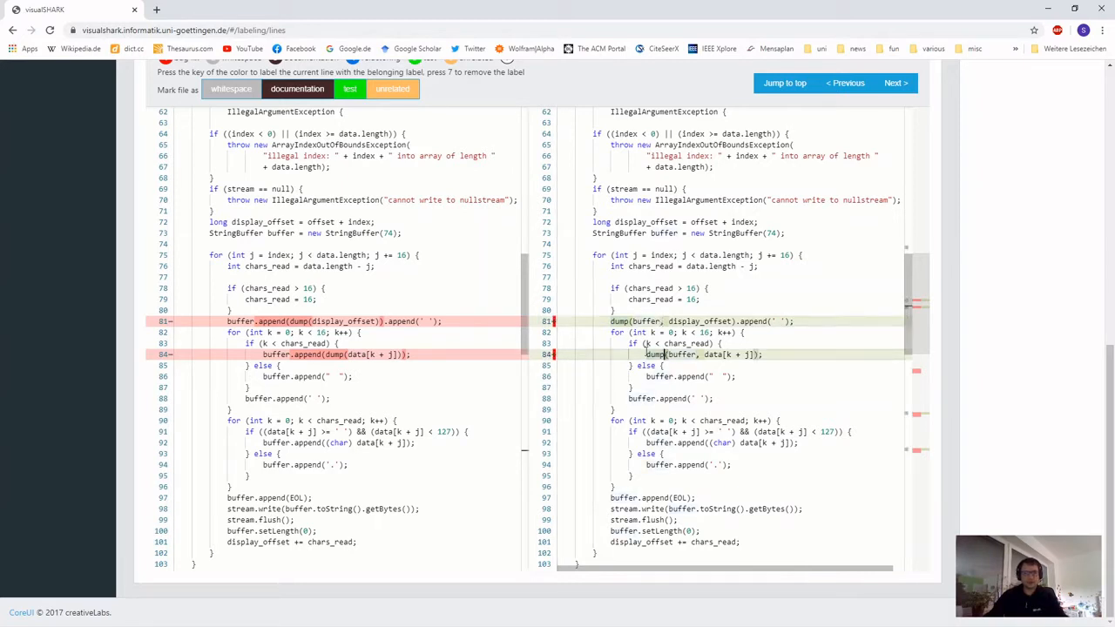
{"action": "left_click", "coordinate": [437, 321]}
{"action": "key", "text": "1"}
{"action": "left_click", "coordinate": [427, 355]}
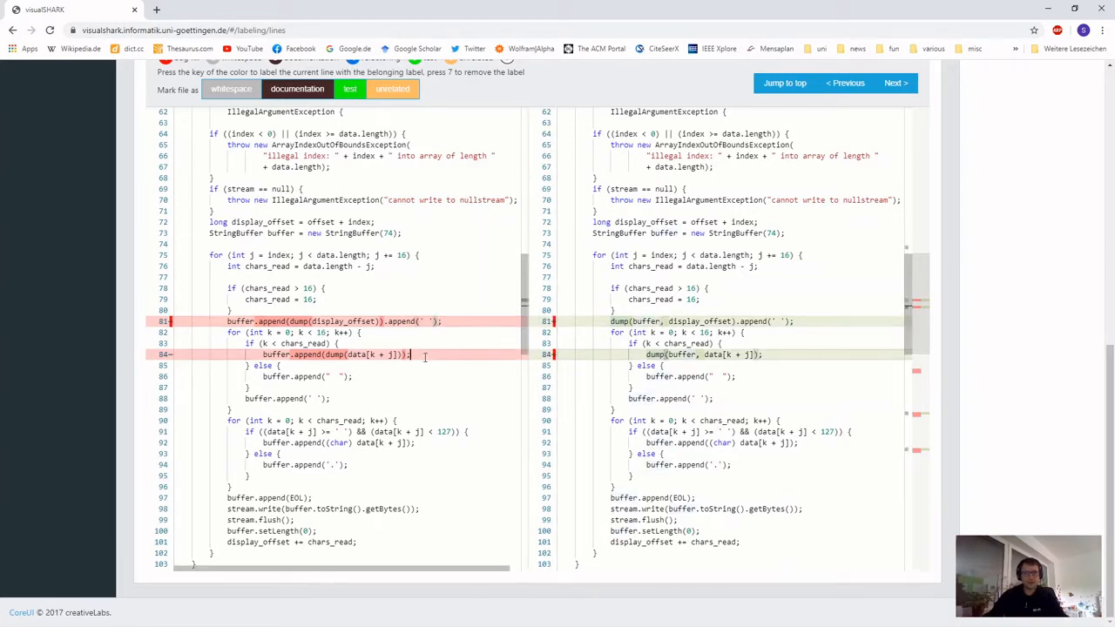
{"action": "key", "text": "1"}
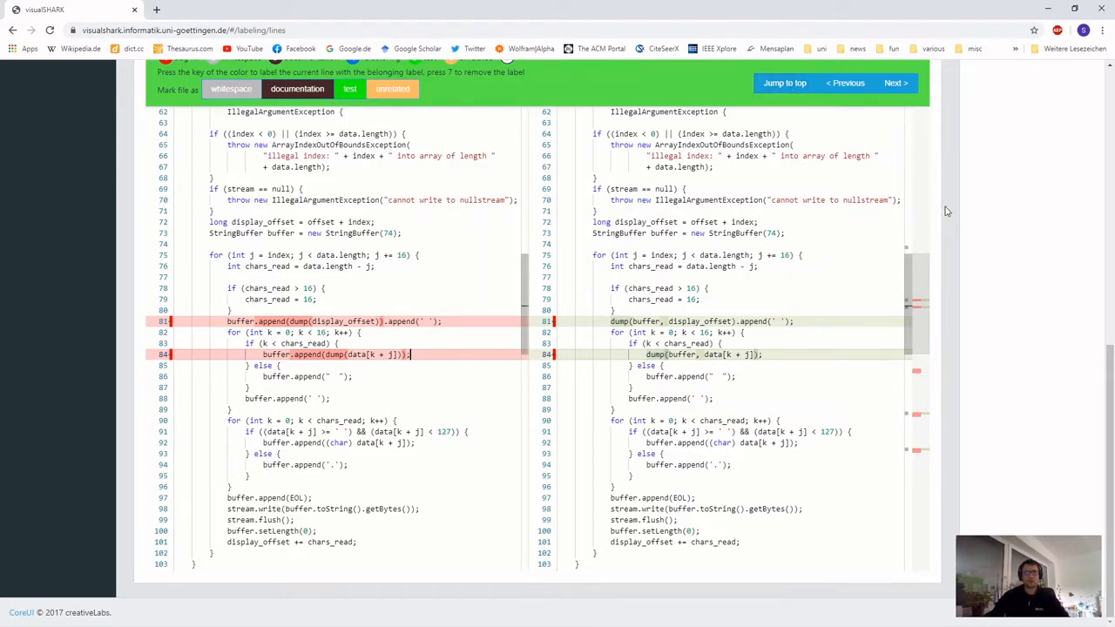
- Return to the start of the labeling page and submit the labels for issue IO-136
{"action": "left_click", "coordinate": [788, 85]}
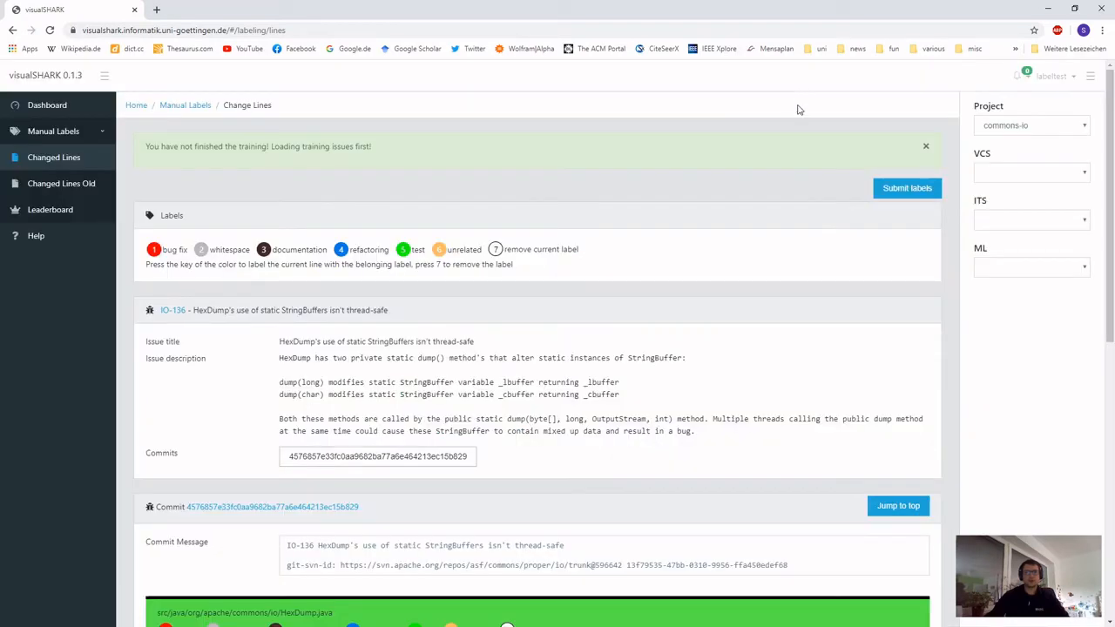
{"action": "left_click", "coordinate": [897, 191]}
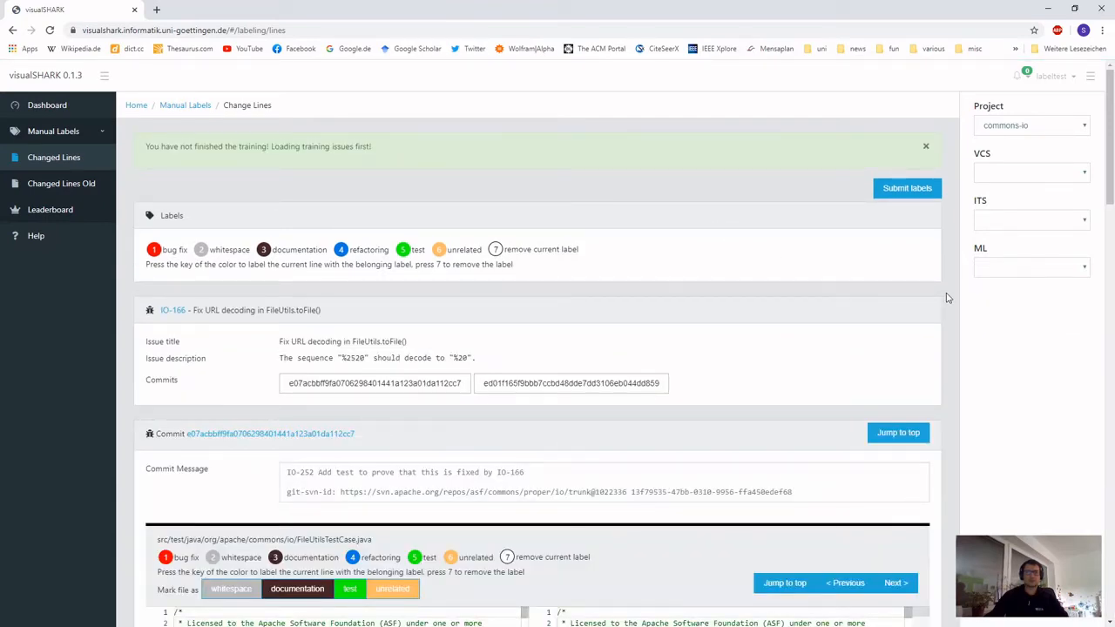
- Mark FileUtilsTestCase.java in the first IO-166 commit as test and bring up its added testToFile5 method
{"action": "scroll", "coordinate": [947, 298], "scroll_direction": "down", "scroll_amount": 2}
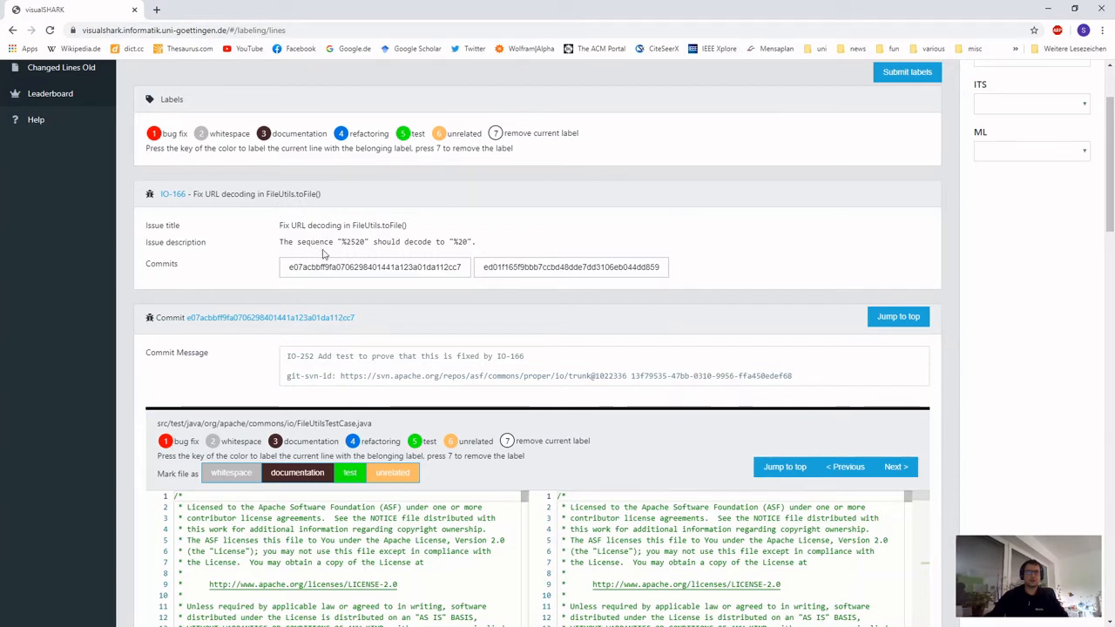
{"action": "left_click_drag", "start_coordinate": [338, 243], "coordinate": [373, 243]}
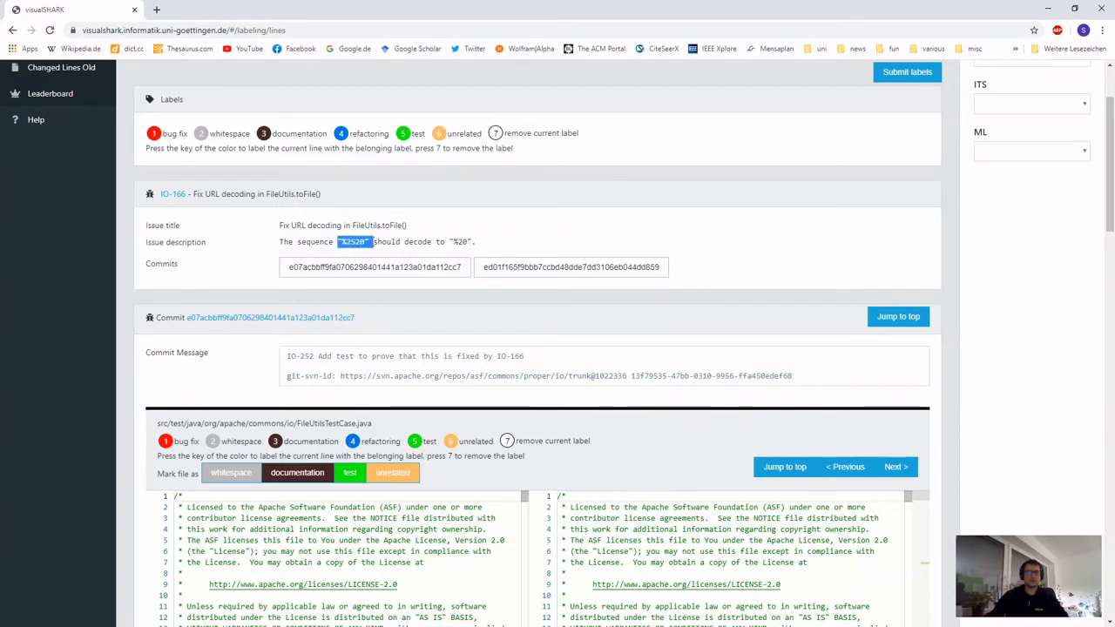
{"action": "left_click", "coordinate": [518, 250]}
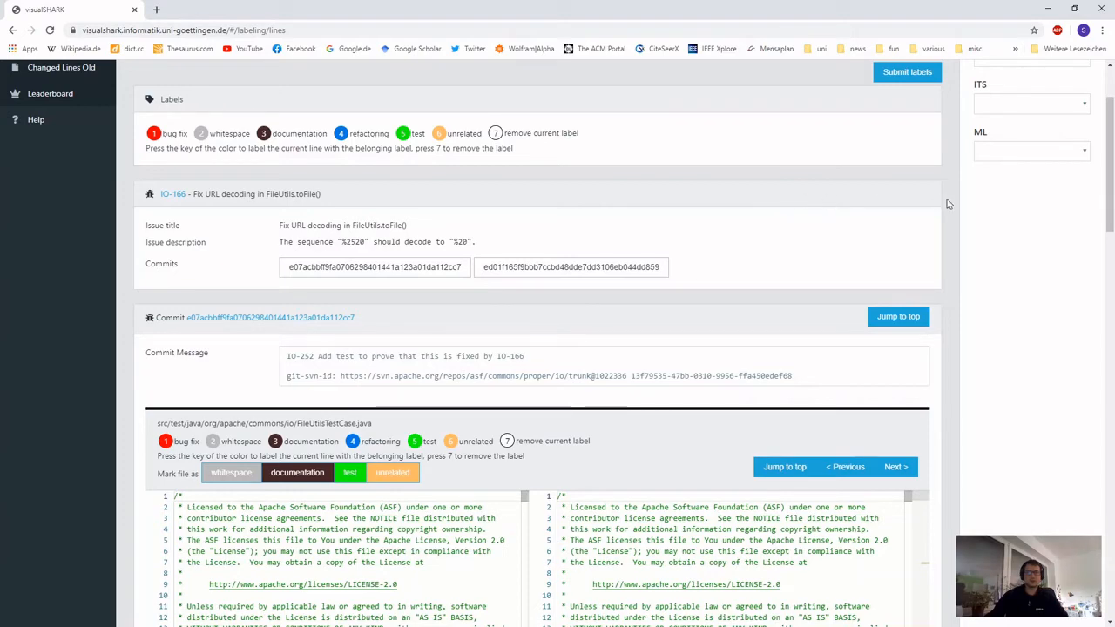
{"action": "scroll", "coordinate": [949, 203], "scroll_direction": "down", "scroll_amount": 1}
{"action": "scroll", "coordinate": [949, 203], "scroll_direction": "down", "scroll_amount": 3}
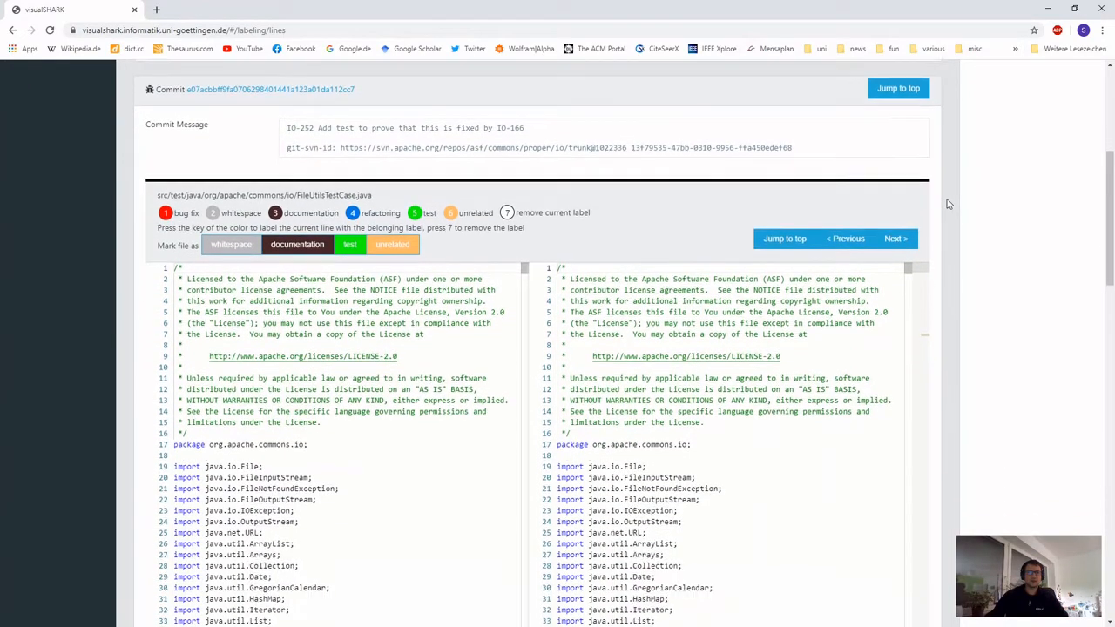
{"action": "scroll", "coordinate": [644, 176], "scroll_direction": "up", "scroll_amount": 1}
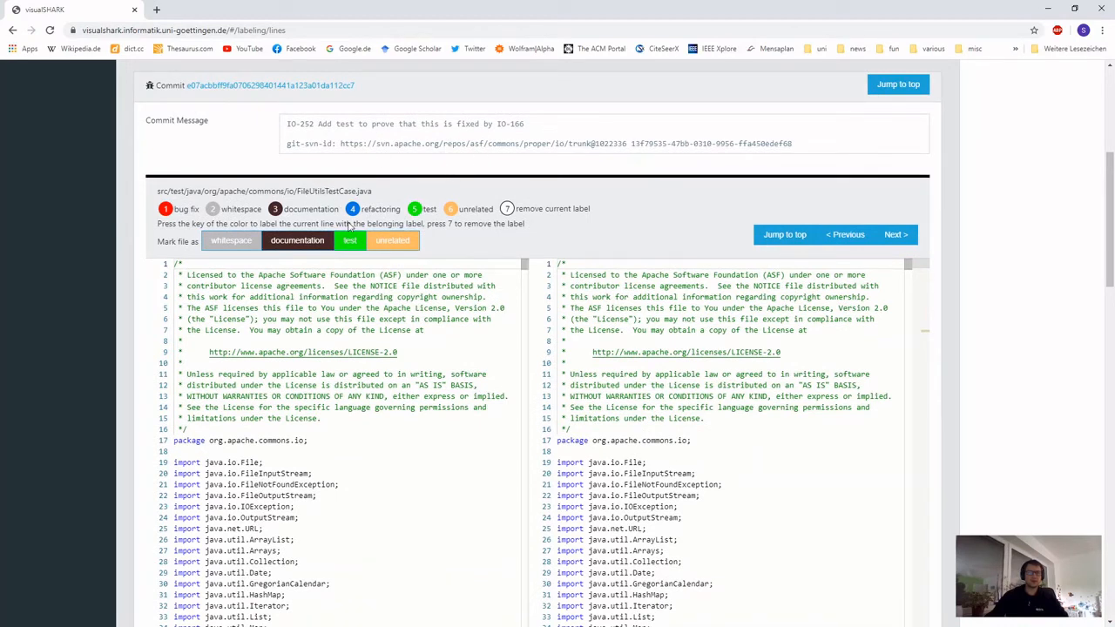
{"action": "left_click", "coordinate": [351, 243]}
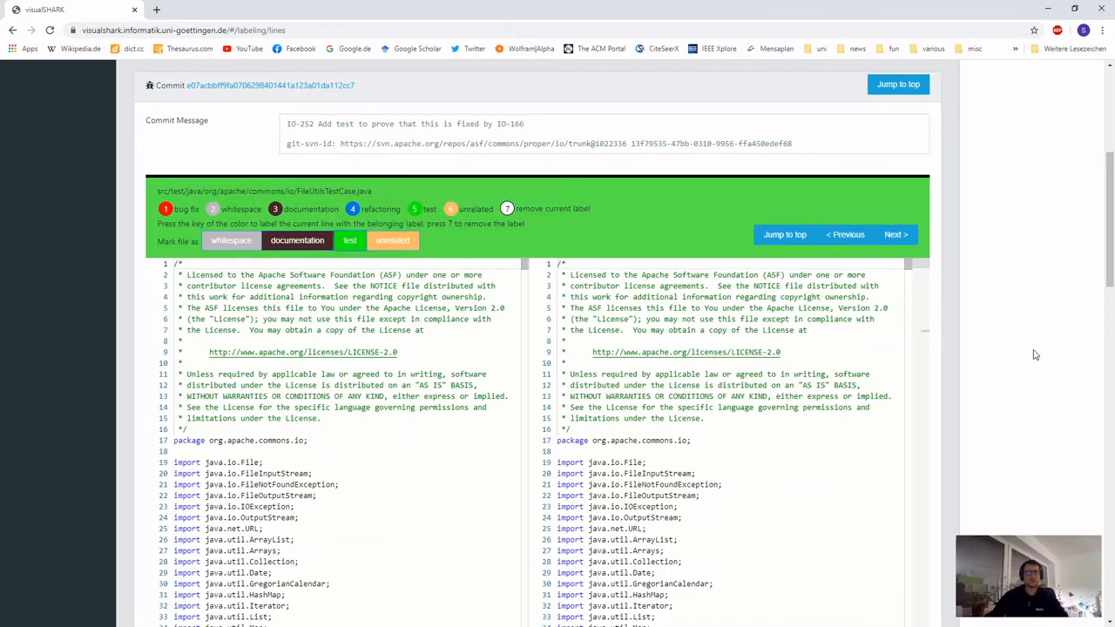
{"action": "left_click", "coordinate": [893, 235]}
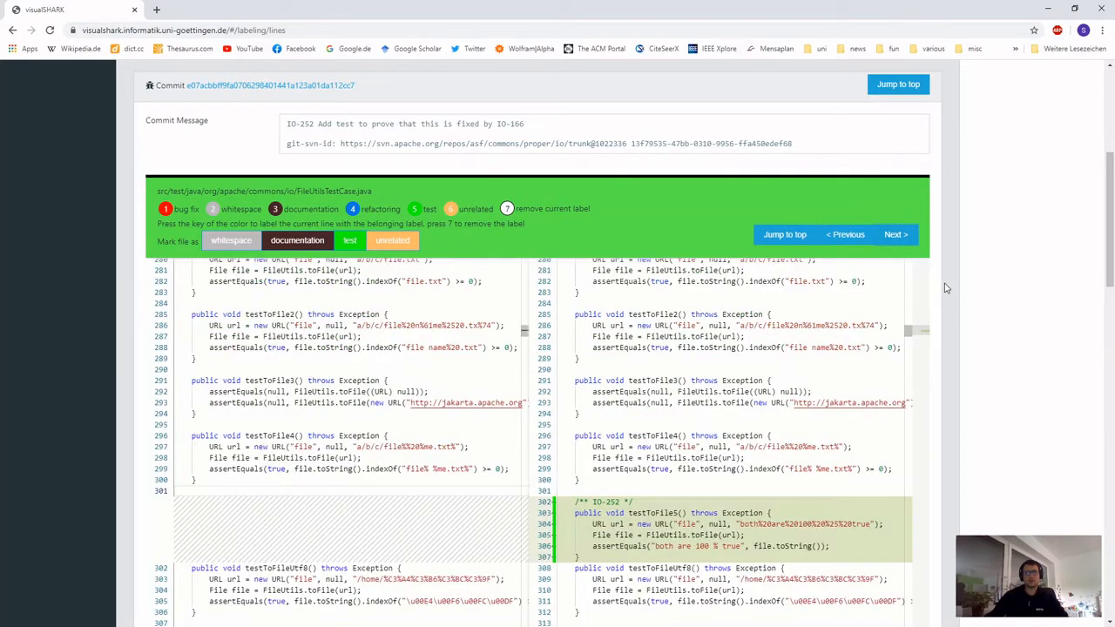
- Go to the FileUtils.java diff in commit ed01f165 and examine its commit message, file path and added imports
{"action": "scroll", "coordinate": [945, 283], "scroll_direction": "down", "scroll_amount": 2}
{"action": "scroll", "coordinate": [946, 287], "scroll_direction": "down", "scroll_amount": 2}
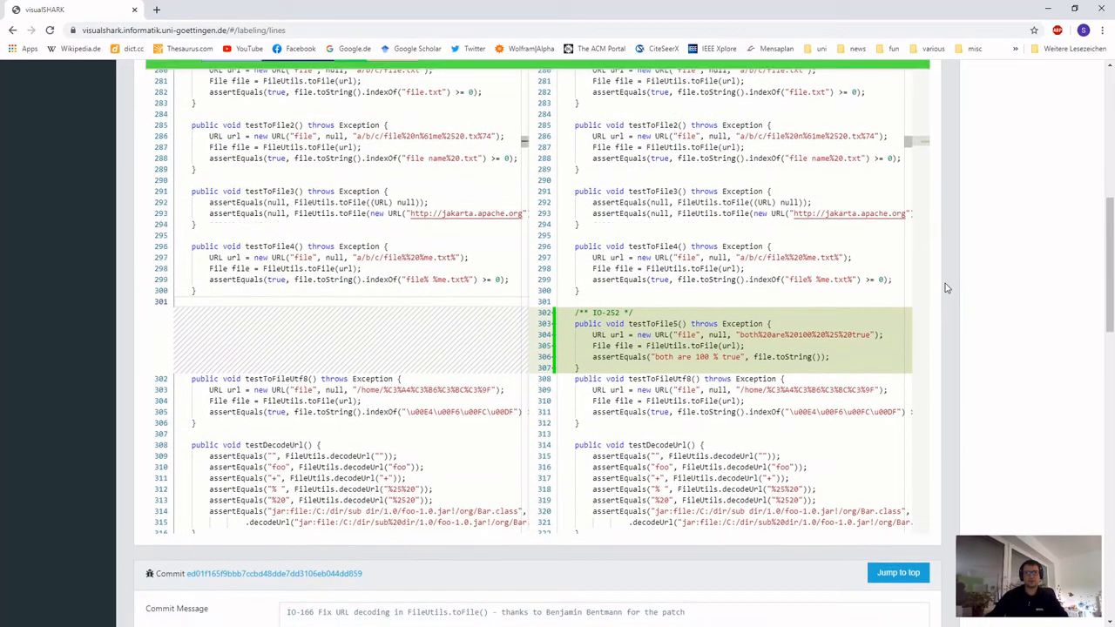
{"action": "scroll", "coordinate": [946, 287], "scroll_direction": "down", "scroll_amount": 3}
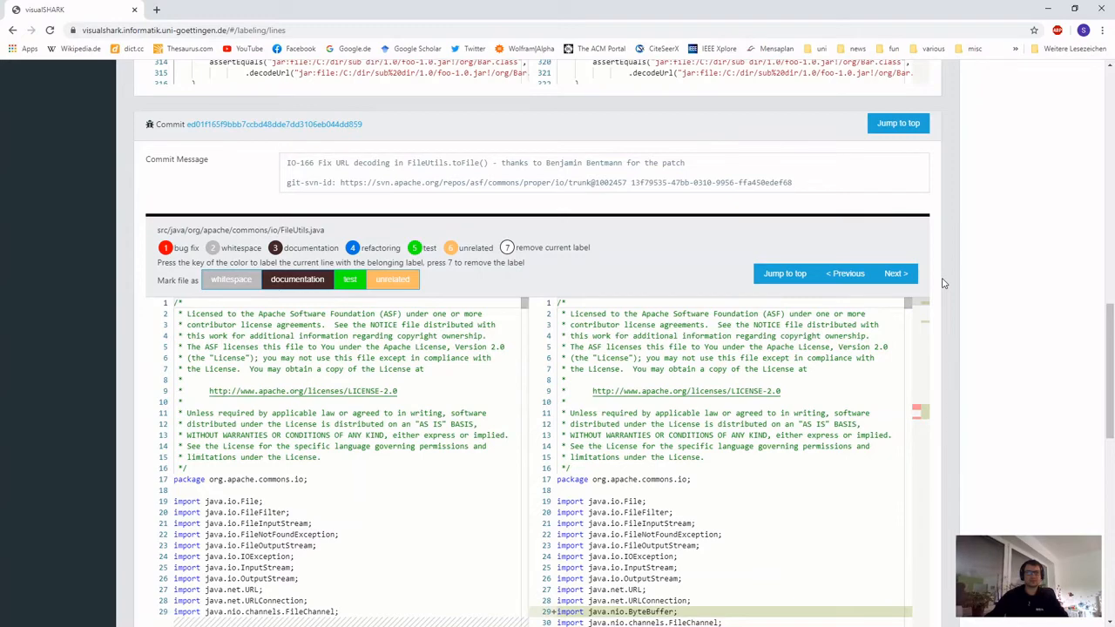
{"action": "scroll", "coordinate": [943, 283], "scroll_direction": "down", "scroll_amount": 1}
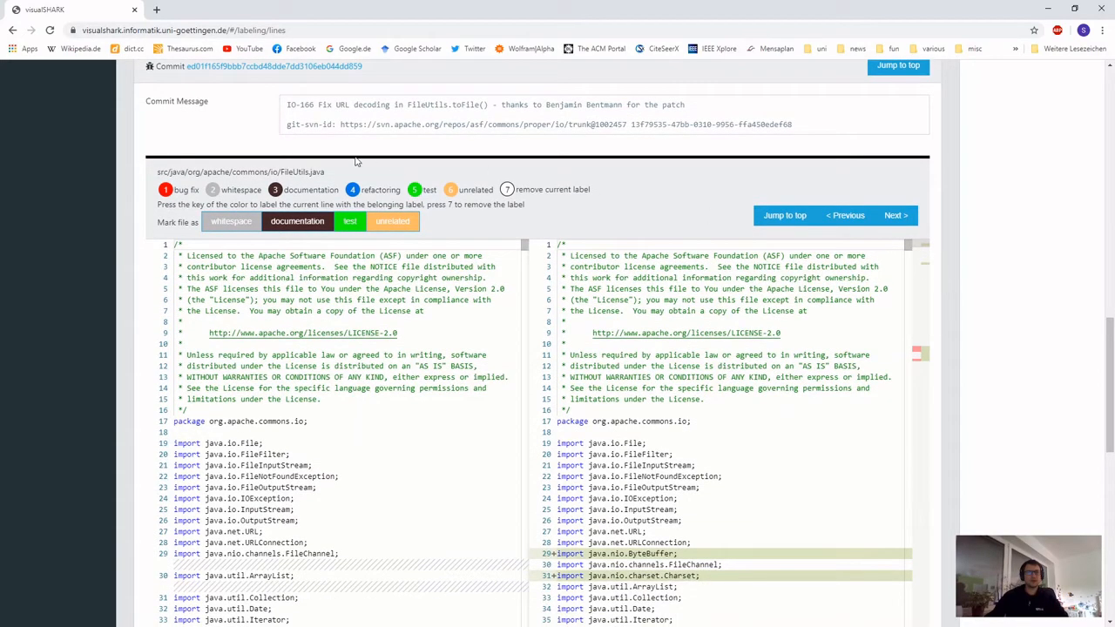
{"action": "left_click_drag", "start_coordinate": [280, 173], "coordinate": [327, 176]}
{"action": "left_click", "coordinate": [328, 176]}
{"action": "scroll", "coordinate": [949, 294], "scroll_direction": "down", "scroll_amount": 2}
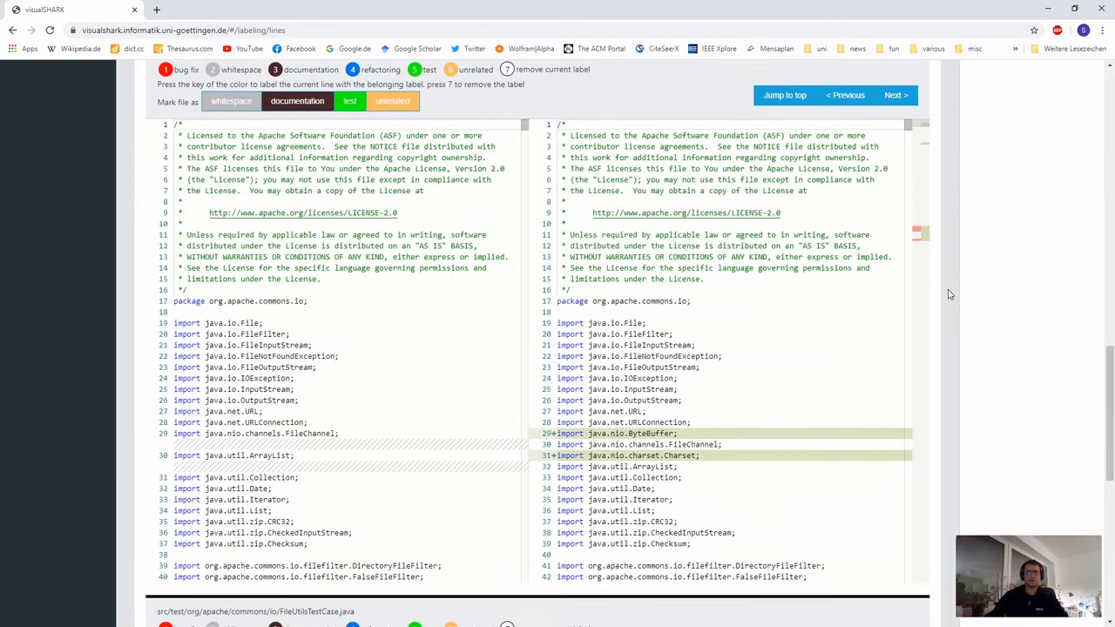
{"action": "scroll", "coordinate": [949, 294], "scroll_direction": "up", "scroll_amount": 1}
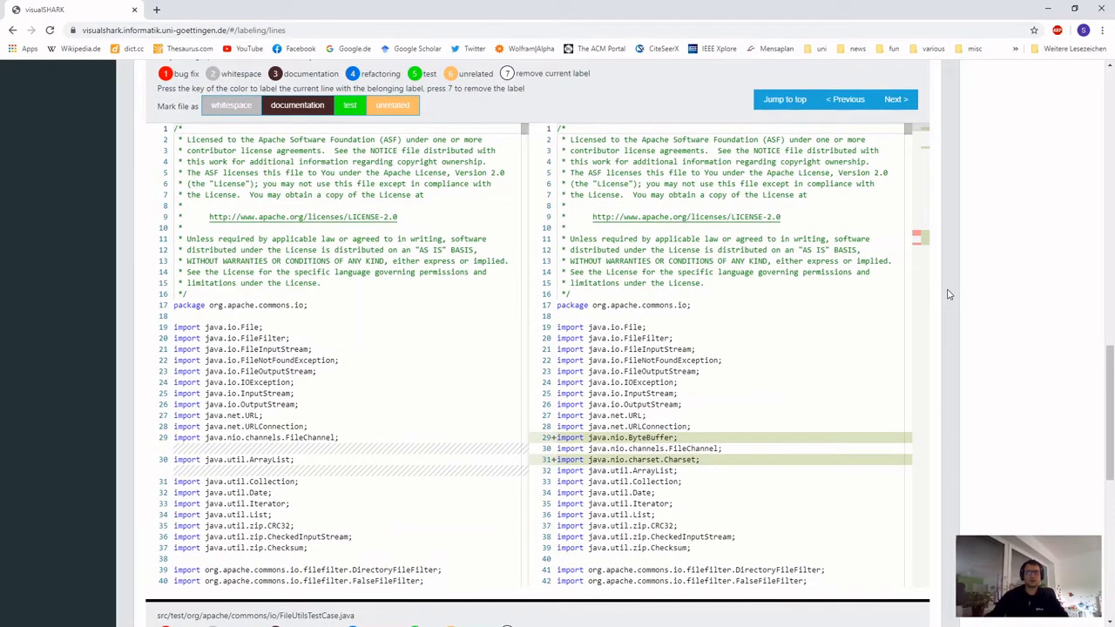
- Examine the changes in FileUtils.java from the UTF8 constant through toFile's documentation to the new decodeUrl method
{"action": "left_click", "coordinate": [894, 101]}
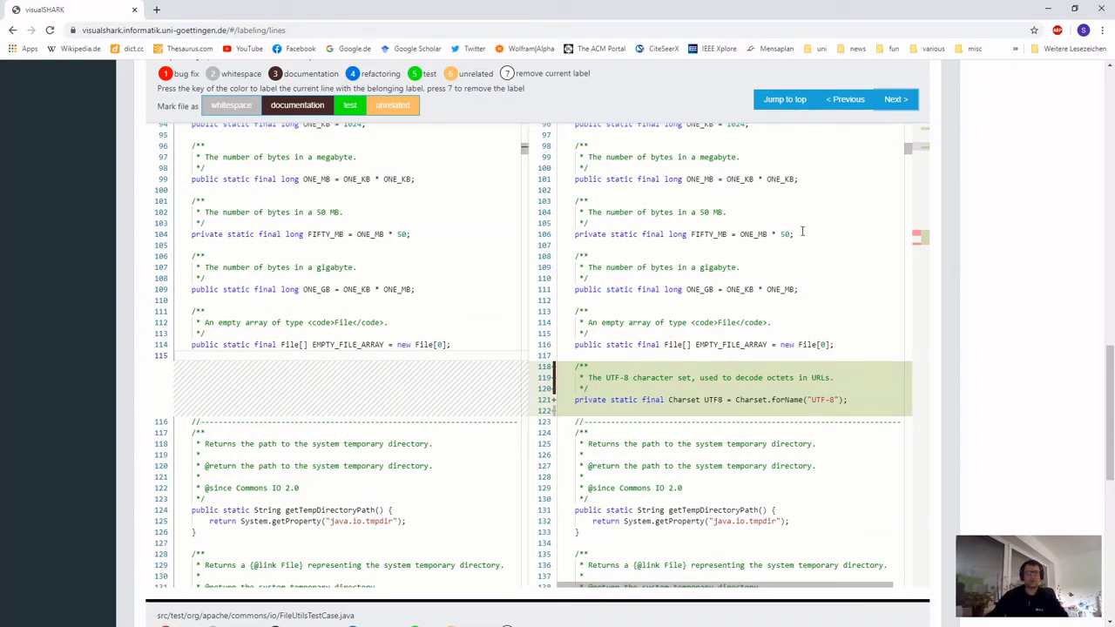
{"action": "left_click", "coordinate": [893, 99]}
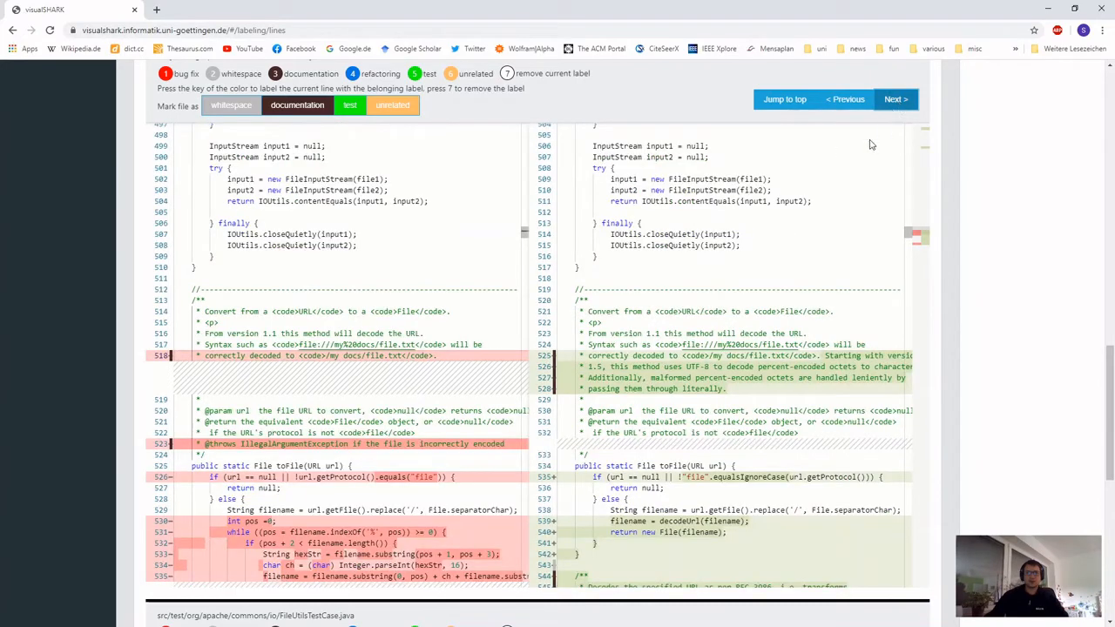
{"action": "scroll", "coordinate": [769, 311], "scroll_direction": "down", "scroll_amount": 3}
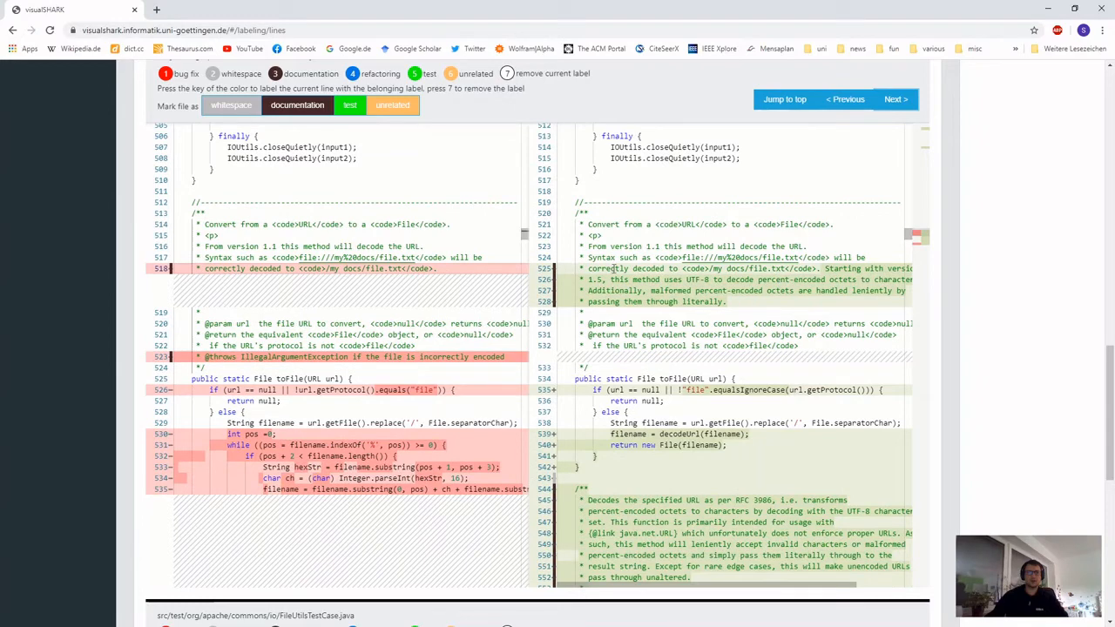
{"action": "left_click_drag", "start_coordinate": [600, 269], "coordinate": [610, 301]}
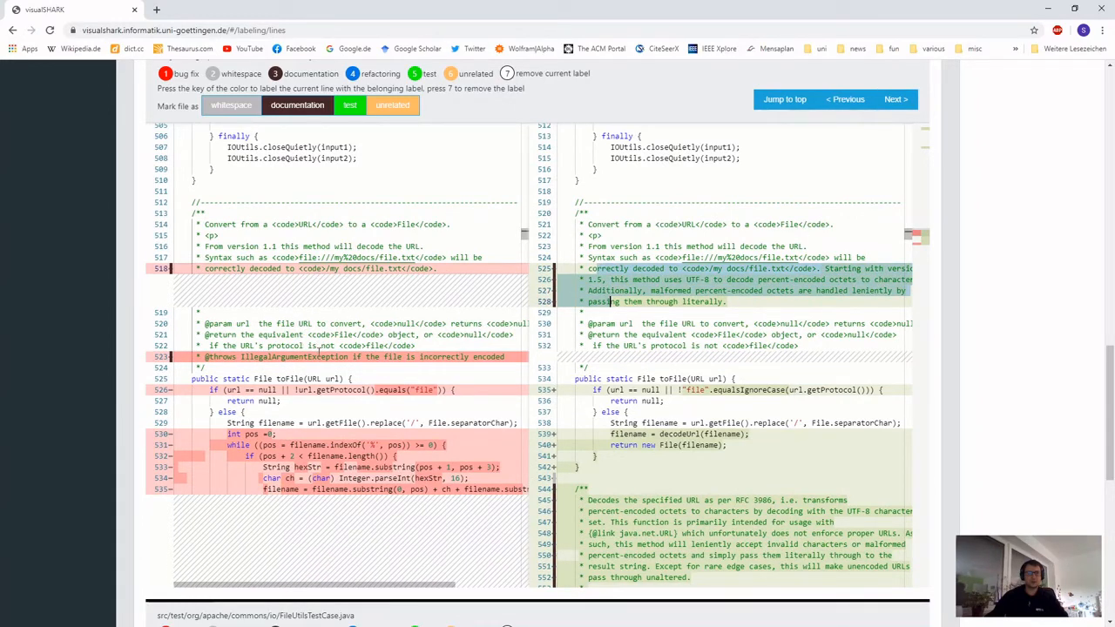
{"action": "left_click", "coordinate": [620, 301]}
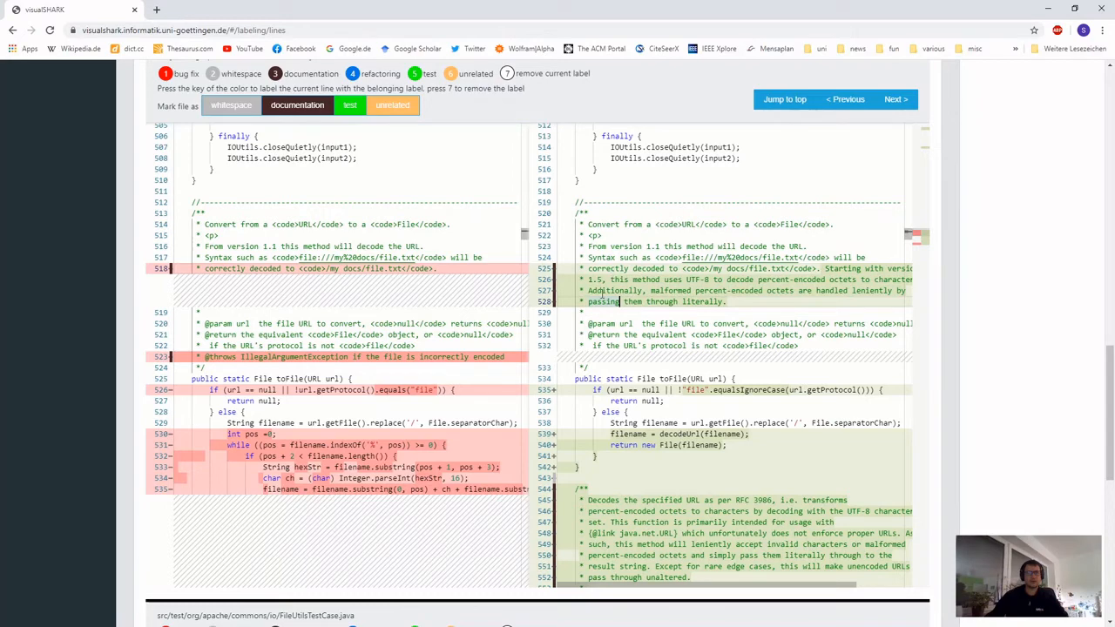
{"action": "scroll", "coordinate": [618, 296], "scroll_direction": "down", "scroll_amount": 2}
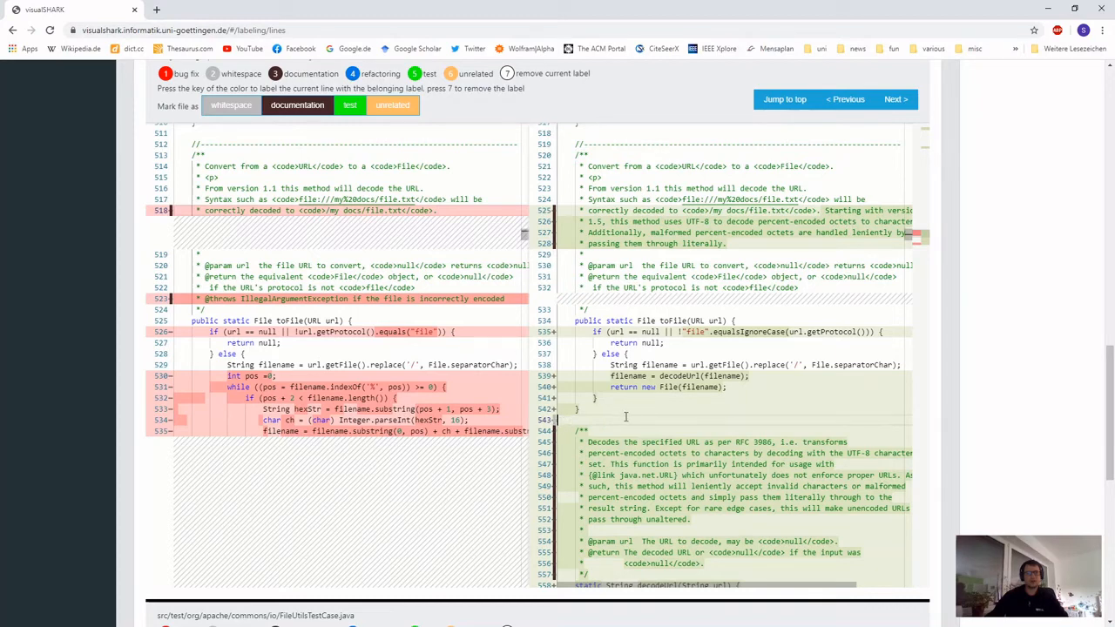
{"action": "scroll", "coordinate": [633, 415], "scroll_direction": "down", "scroll_amount": 2}
{"action": "scroll", "coordinate": [633, 414], "scroll_direction": "down", "scroll_amount": 2}
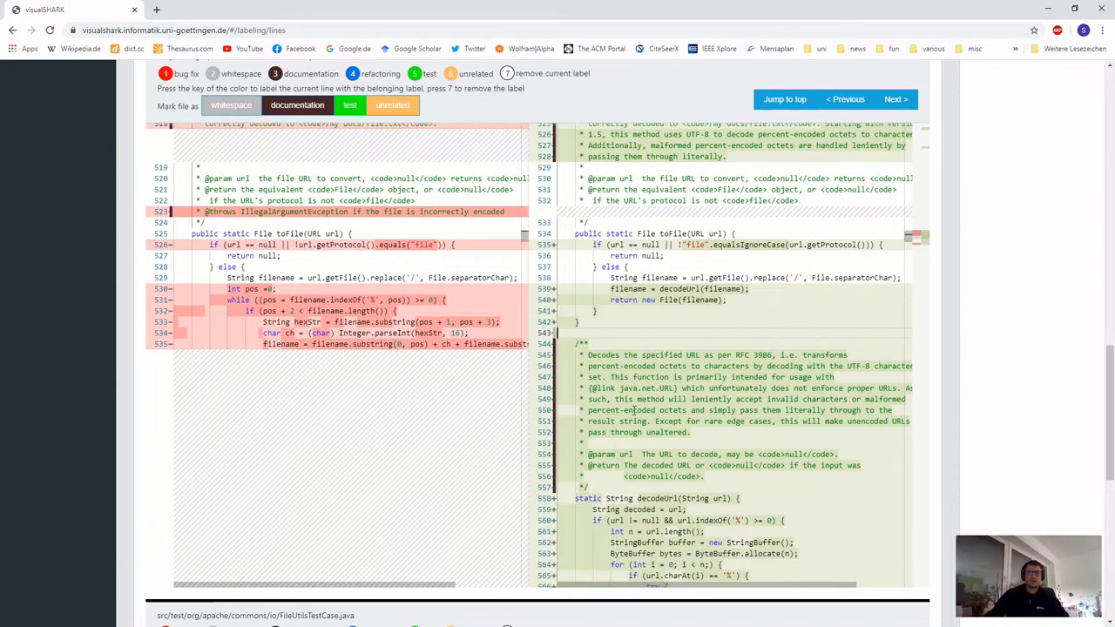
- Label the changed protocol check in toFile, old line 526 and new line 535, as unrelated
{"action": "scroll", "coordinate": [636, 411], "scroll_direction": "up", "scroll_amount": 2}
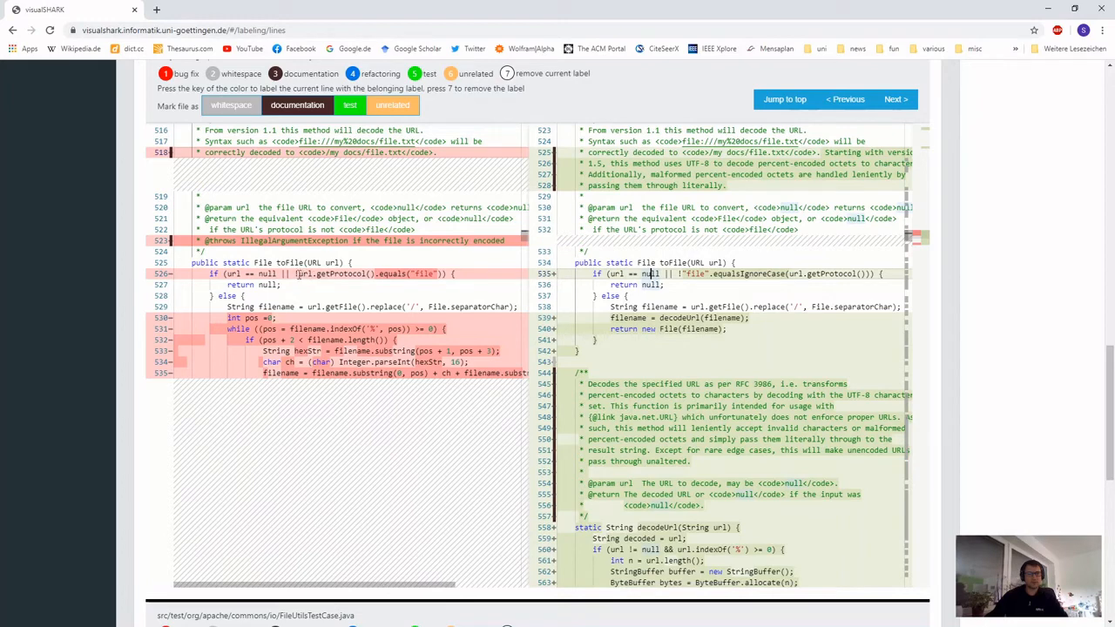
{"action": "left_click_drag", "start_coordinate": [298, 274], "coordinate": [429, 275]}
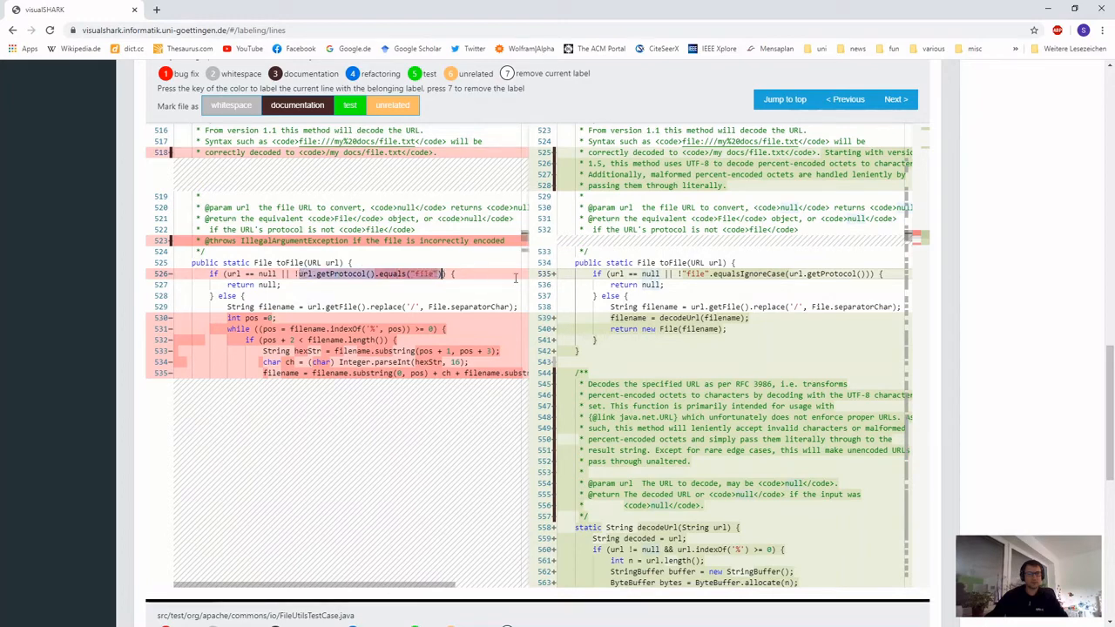
{"action": "left_click", "coordinate": [704, 275]}
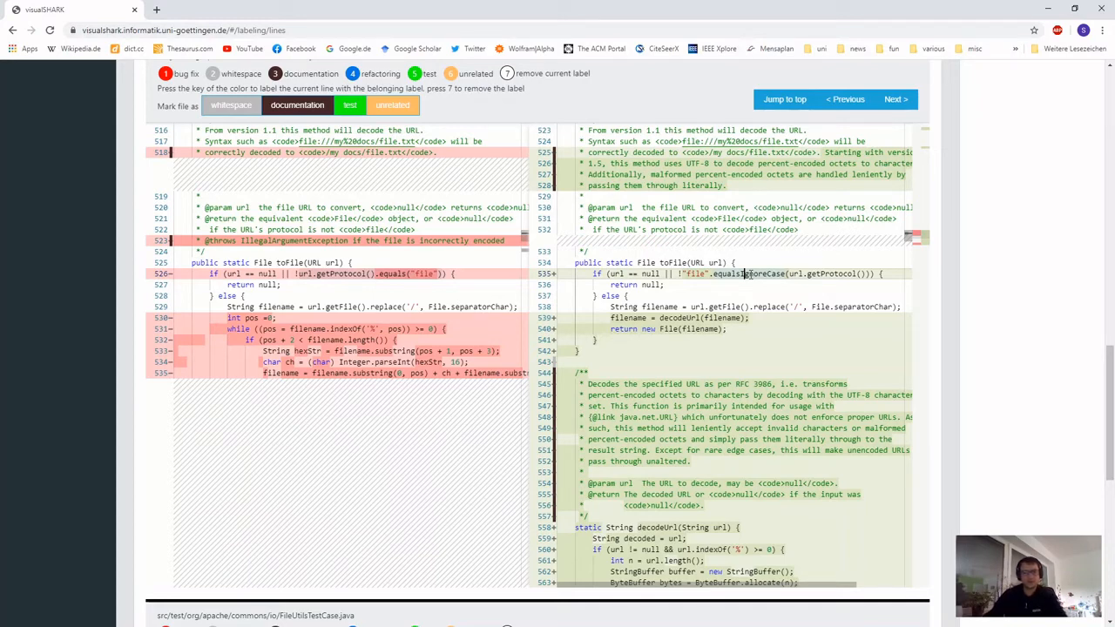
{"action": "left_click", "coordinate": [488, 272]}
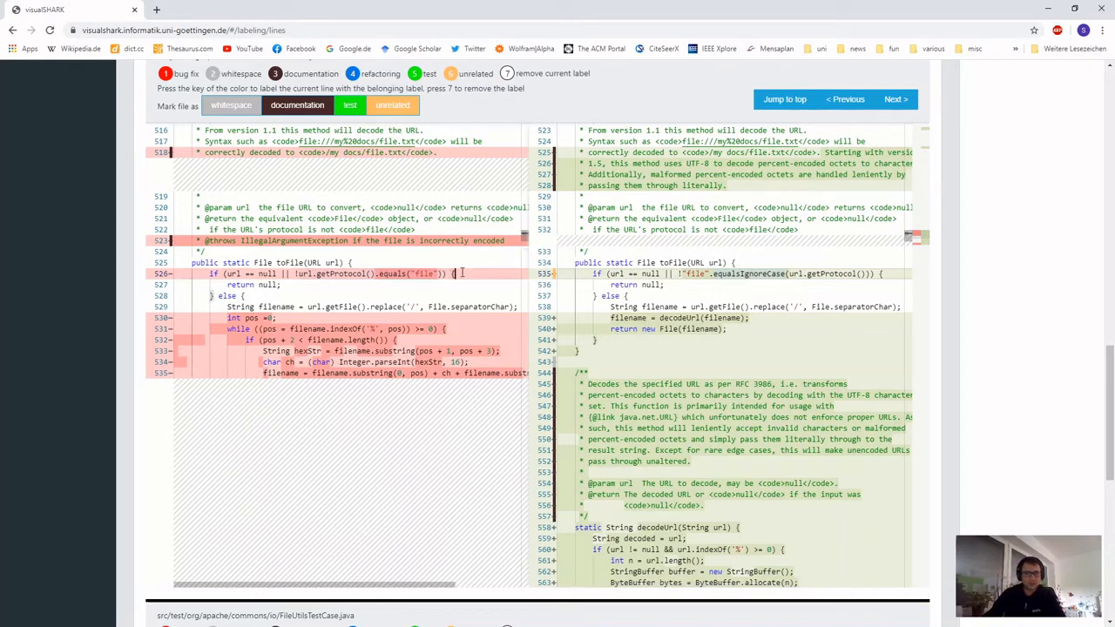
- Label the moved return statement in toFile, old line 538 and new line 540, as unrelated
{"action": "scroll", "coordinate": [688, 315], "scroll_direction": "down", "scroll_amount": 1}
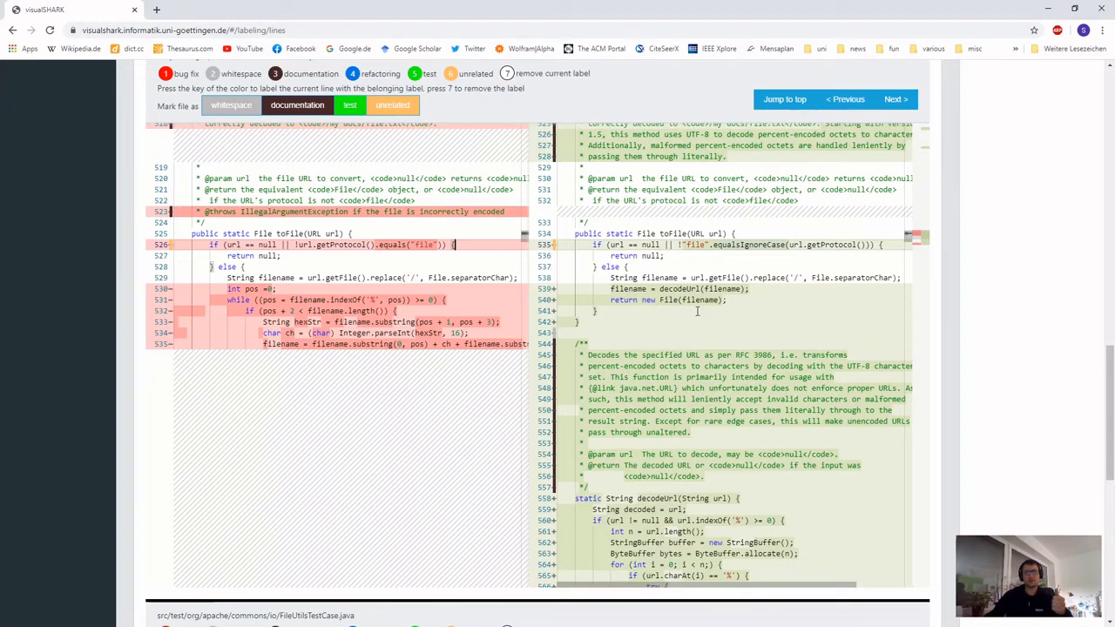
{"action": "scroll", "coordinate": [696, 310], "scroll_direction": "down", "scroll_amount": 1}
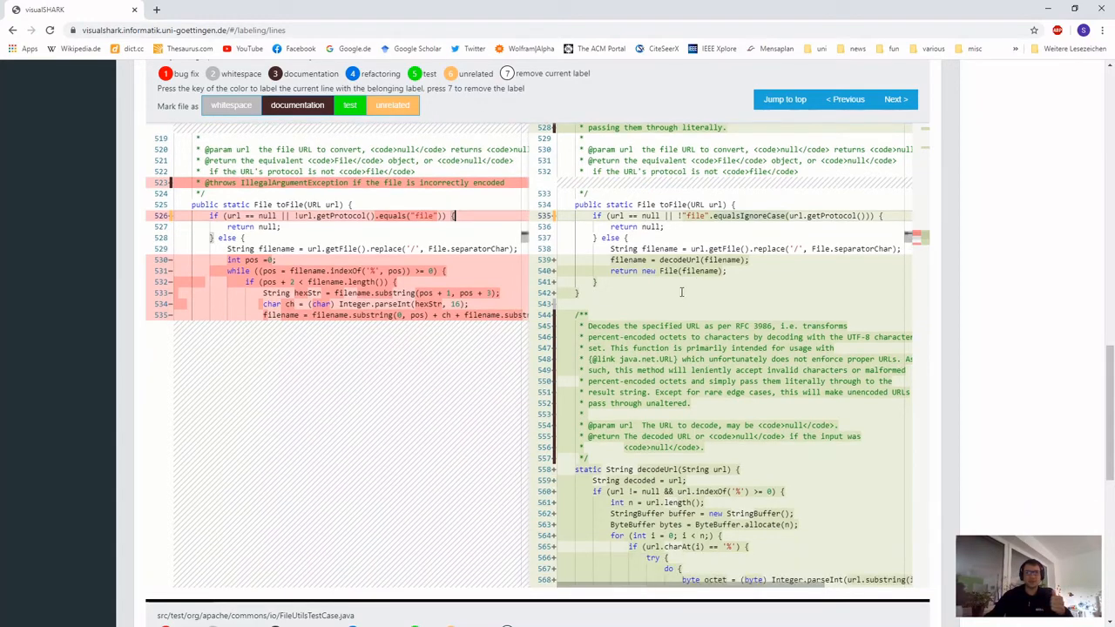
{"action": "left_click", "coordinate": [644, 270]}
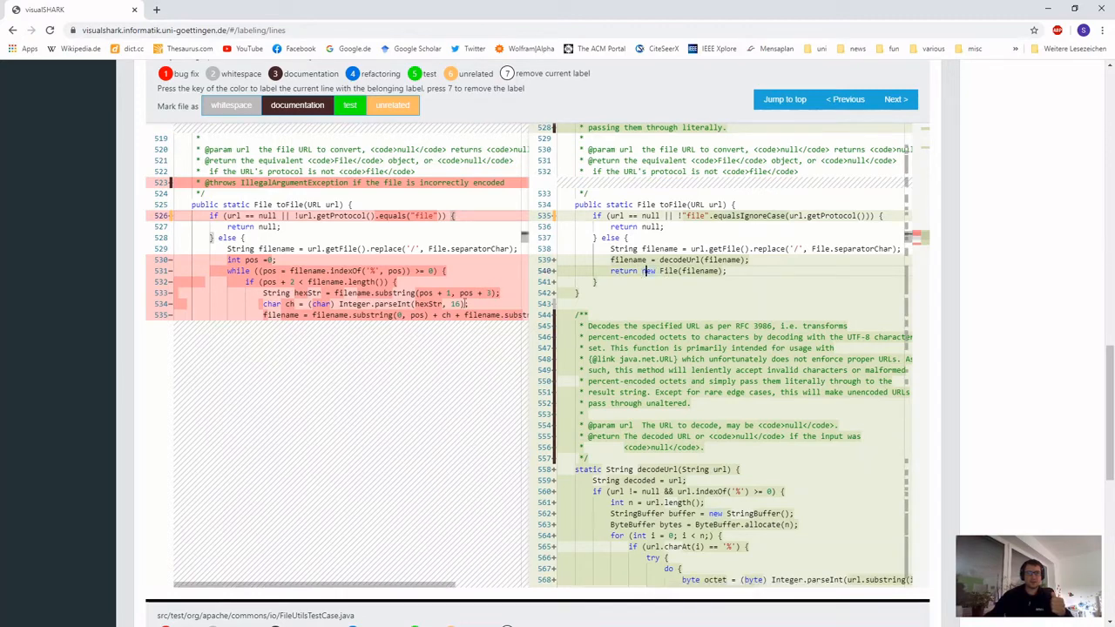
{"action": "scroll", "coordinate": [455, 306], "scroll_direction": "down", "scroll_amount": 5}
{"action": "scroll", "coordinate": [454, 305], "scroll_direction": "down", "scroll_amount": 4}
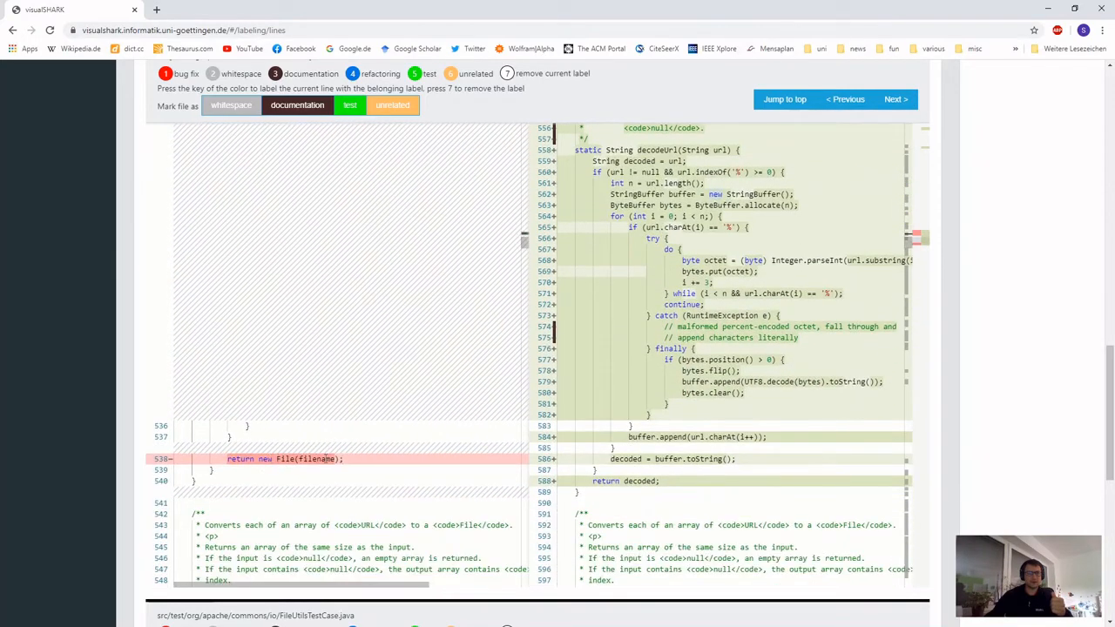
{"action": "left_click", "coordinate": [326, 459]}
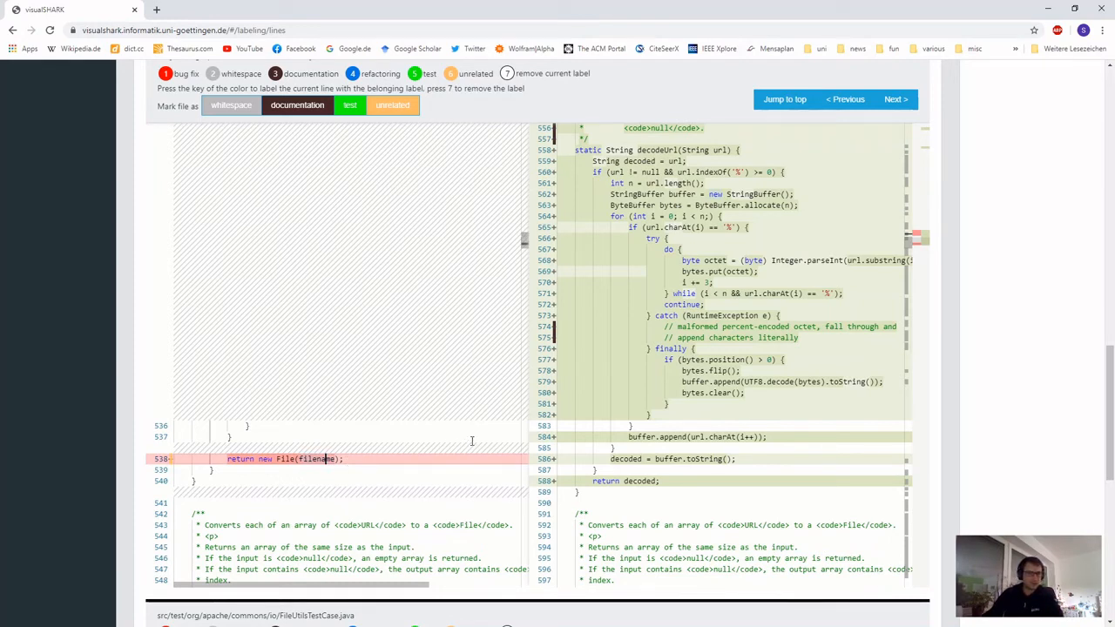
{"action": "scroll", "coordinate": [601, 400], "scroll_direction": "up", "scroll_amount": 3}
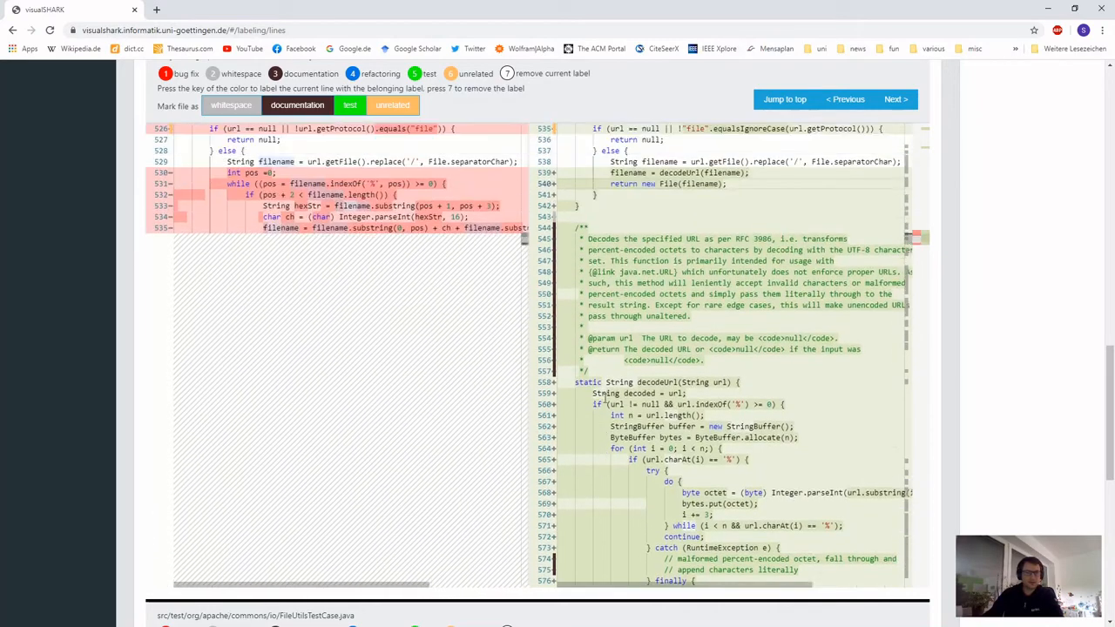
{"action": "scroll", "coordinate": [604, 396], "scroll_direction": "up", "scroll_amount": 2}
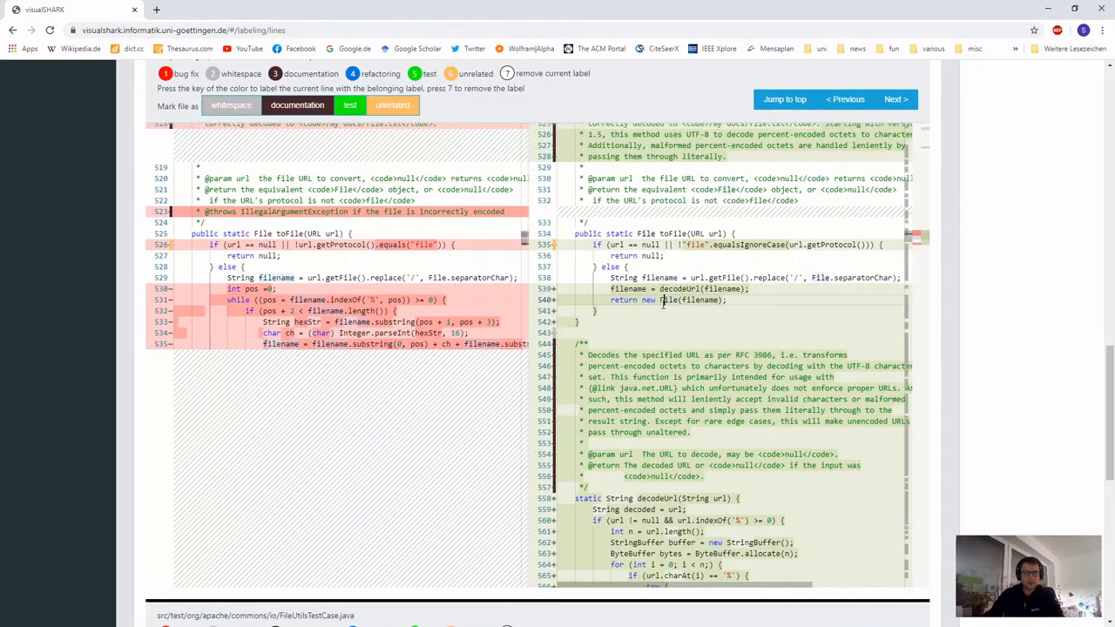
{"action": "left_click", "coordinate": [661, 300]}
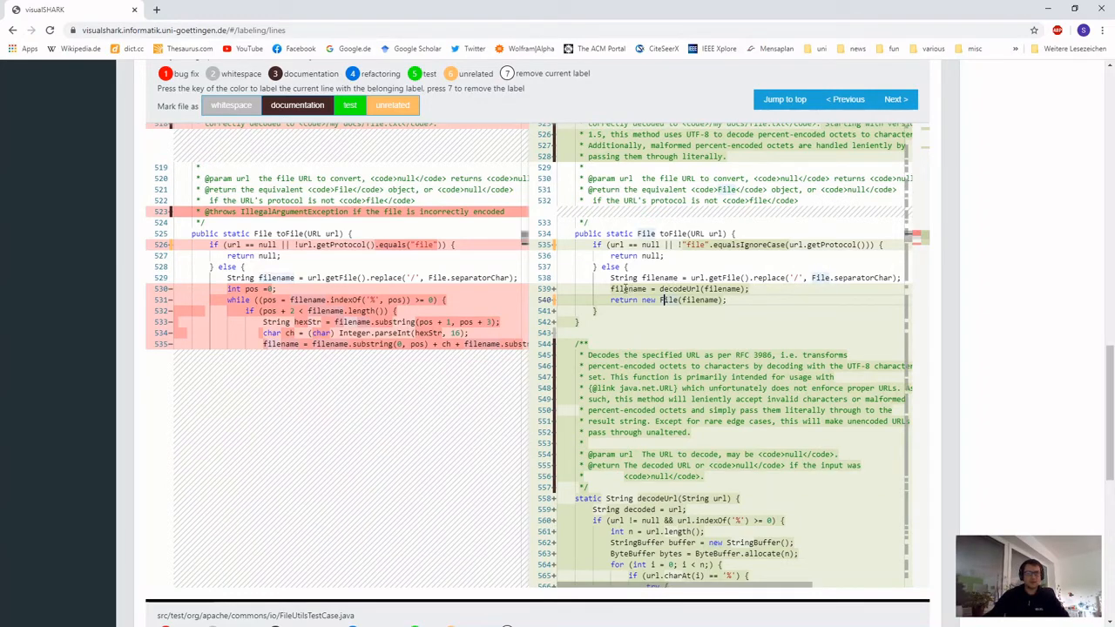
- Label the old decoding loop in toFile, old lines 530–535, and its replacement decodeUrl call, new line 539, as bug fix
{"action": "left_click_drag", "start_coordinate": [658, 288], "coordinate": [751, 288]}
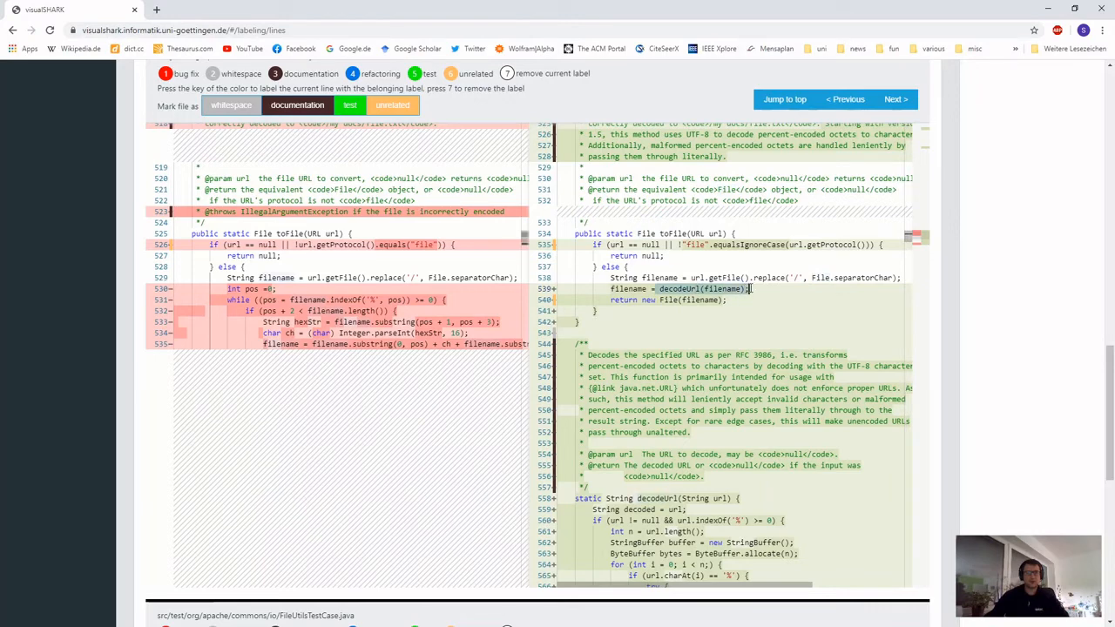
{"action": "left_click", "coordinate": [750, 289]}
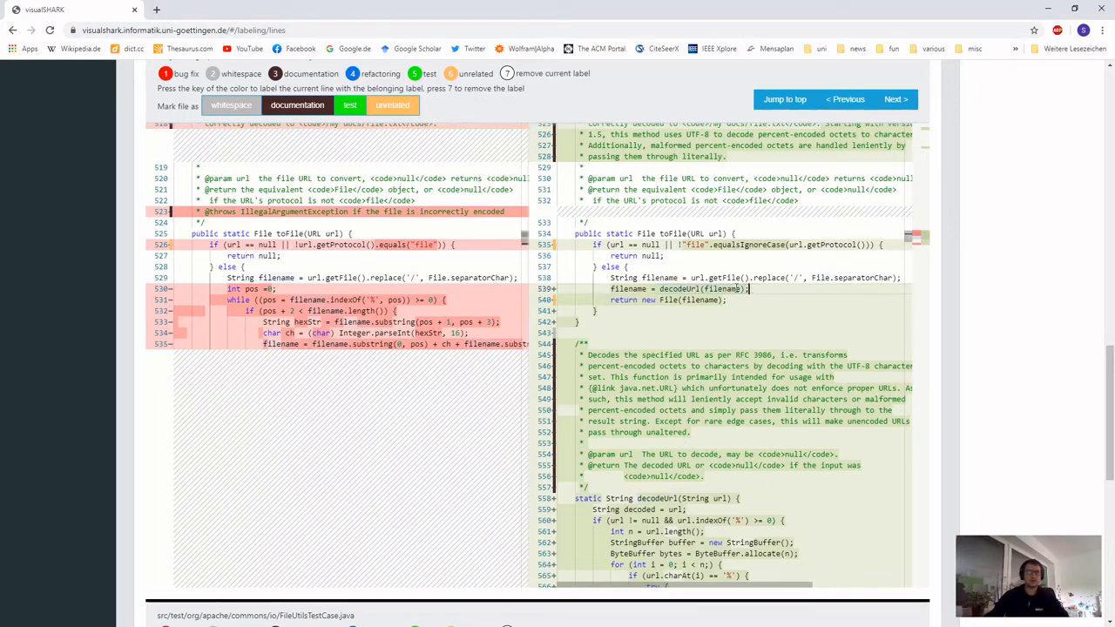
{"action": "left_click_drag", "start_coordinate": [245, 289], "coordinate": [355, 344]}
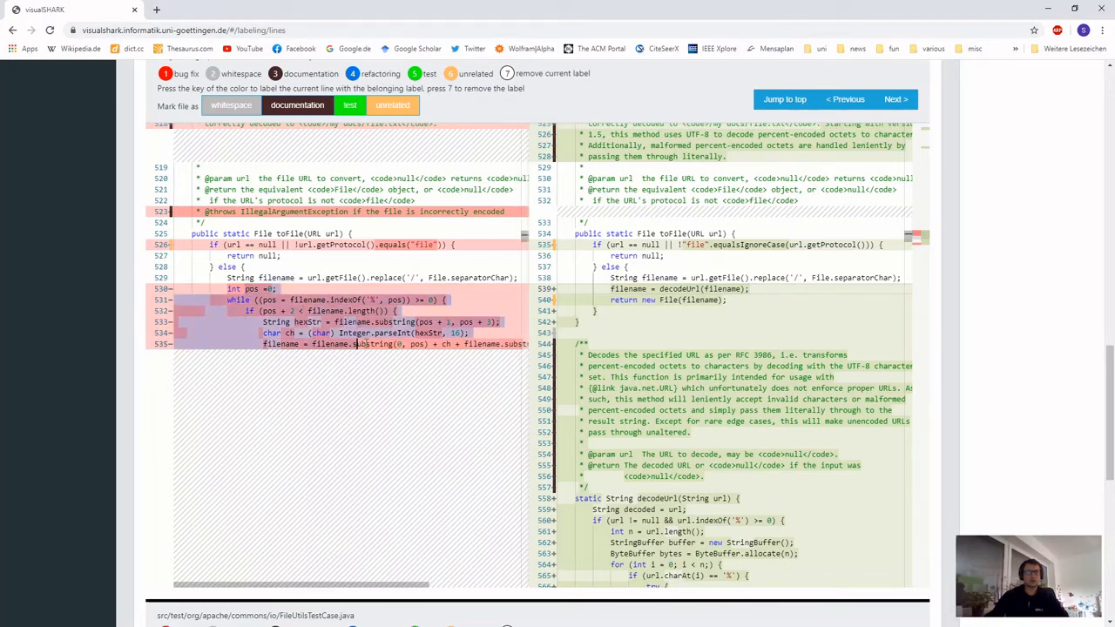
{"action": "left_click", "coordinate": [365, 344]}
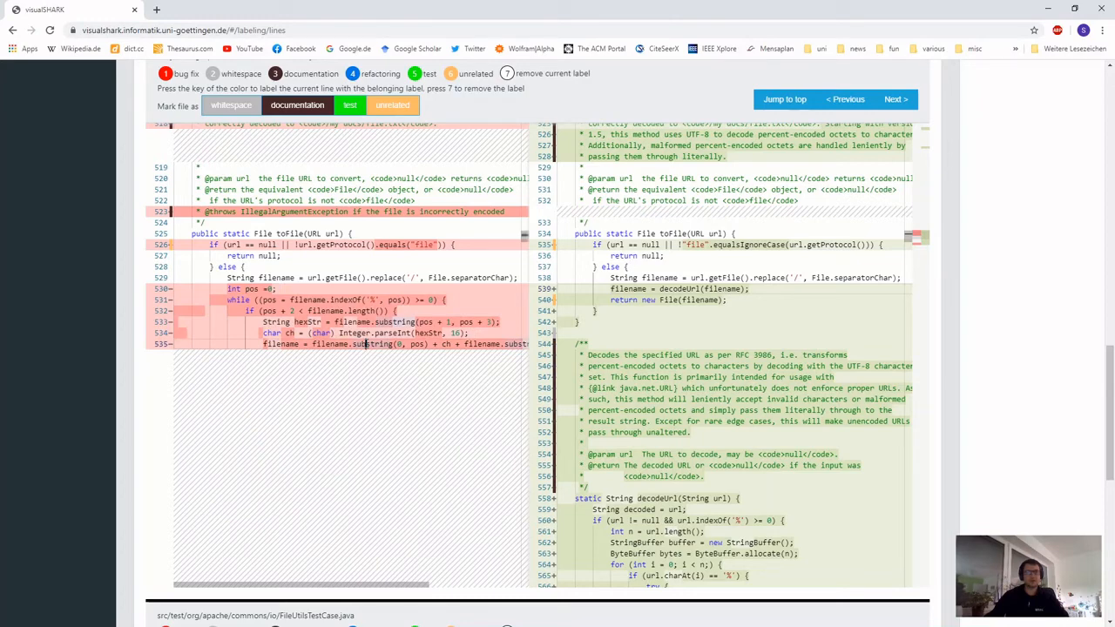
{"action": "left_click_drag", "start_coordinate": [266, 291], "coordinate": [312, 344]}
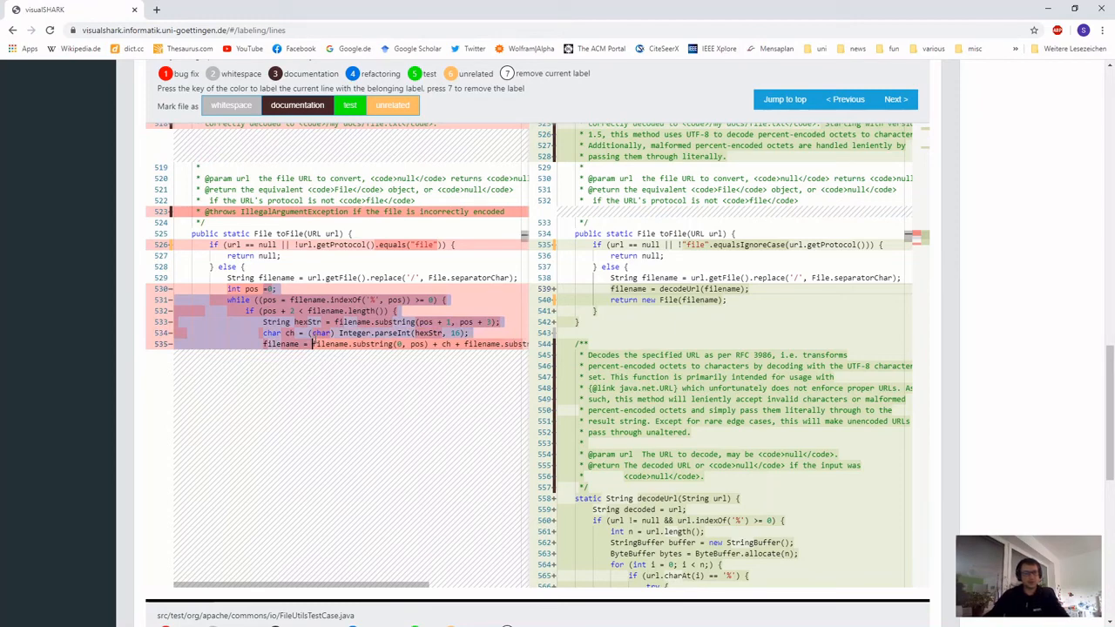
{"action": "key", "text": "1"}
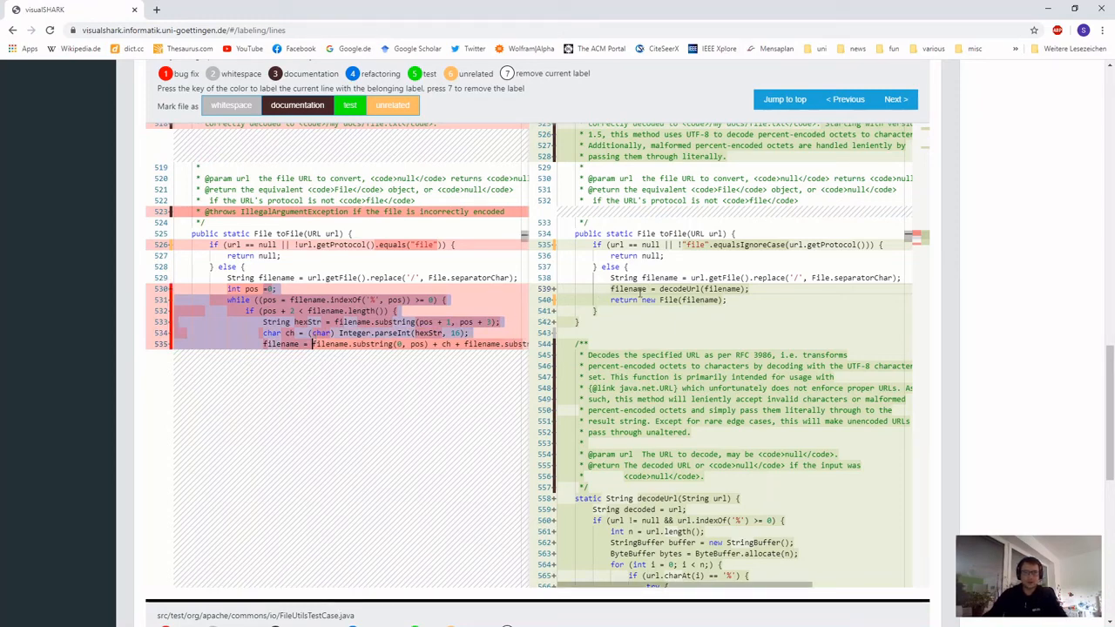
{"action": "left_click", "coordinate": [640, 288]}
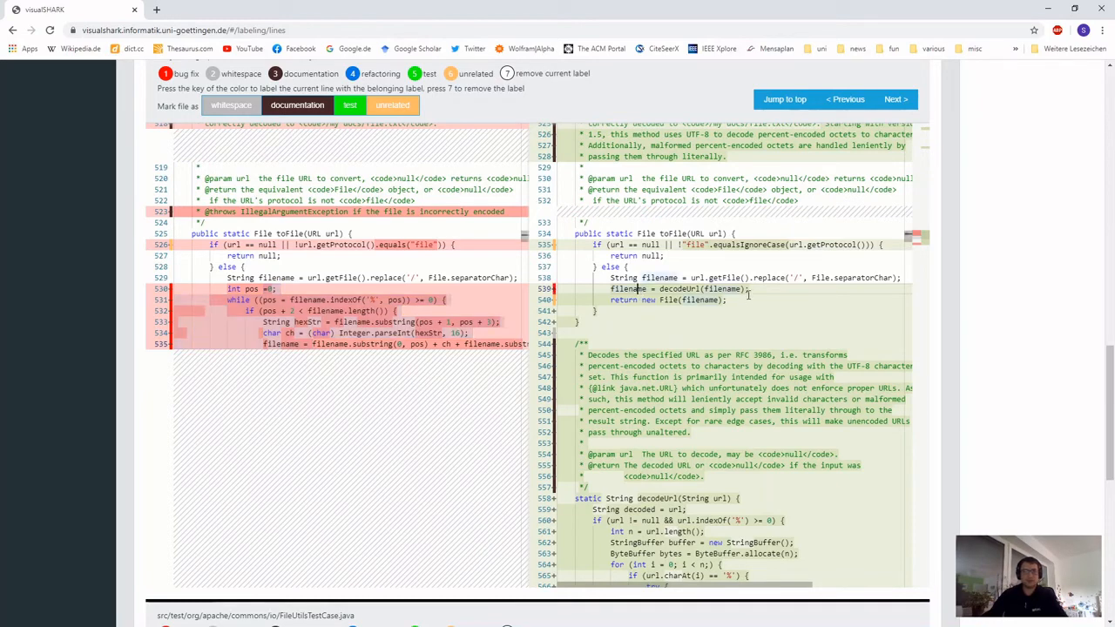
- Label the new decodeUrl method's code in lines 558–573 and 576–582 as bug fix
{"action": "scroll", "coordinate": [670, 480], "scroll_direction": "down", "scroll_amount": 1}
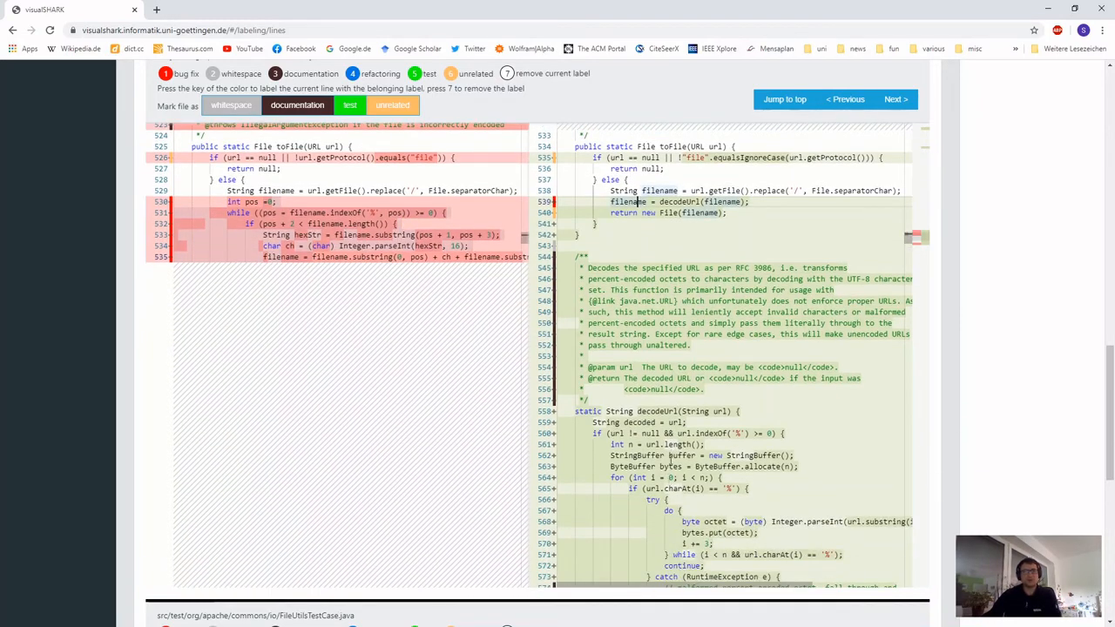
{"action": "scroll", "coordinate": [669, 477], "scroll_direction": "down", "scroll_amount": 2}
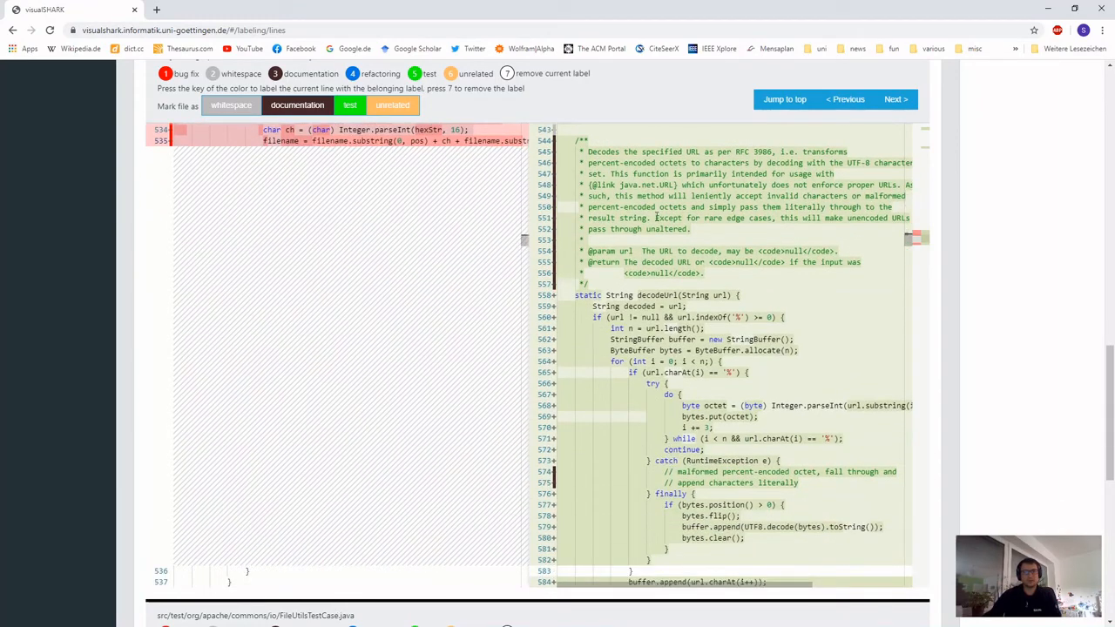
{"action": "scroll", "coordinate": [642, 236], "scroll_direction": "down", "scroll_amount": 2}
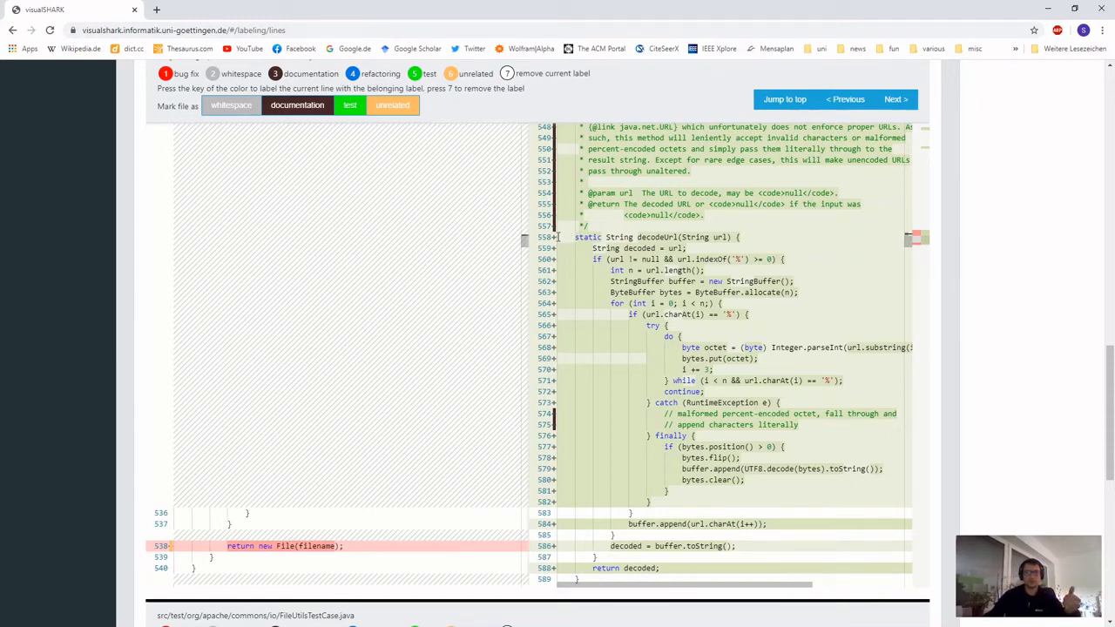
{"action": "left_click_drag", "start_coordinate": [557, 236], "coordinate": [833, 400]}
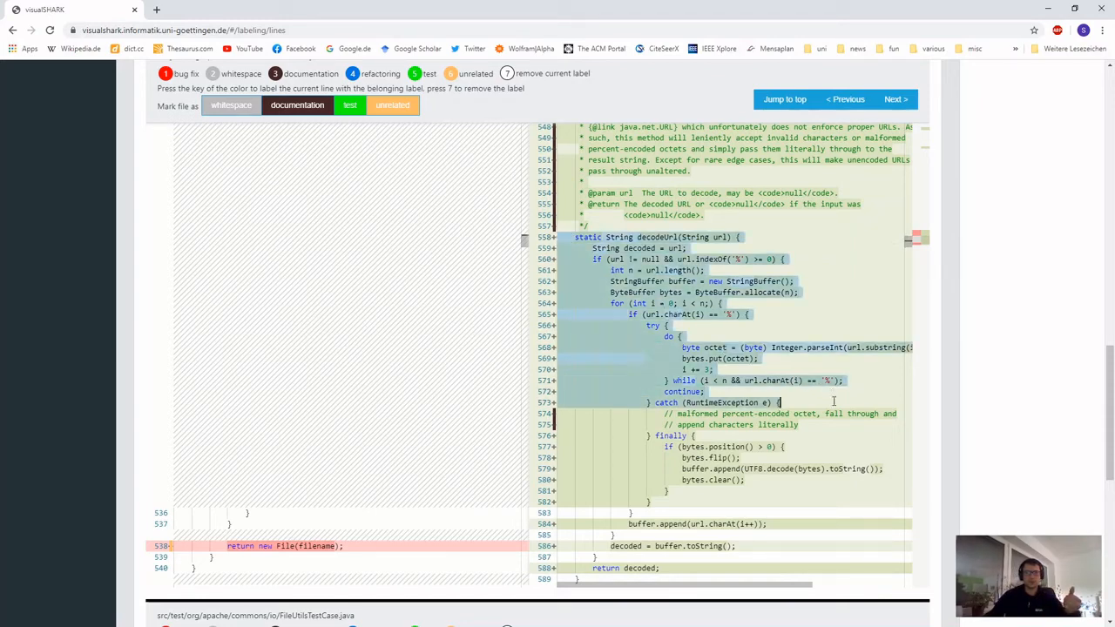
{"action": "key", "text": "1"}
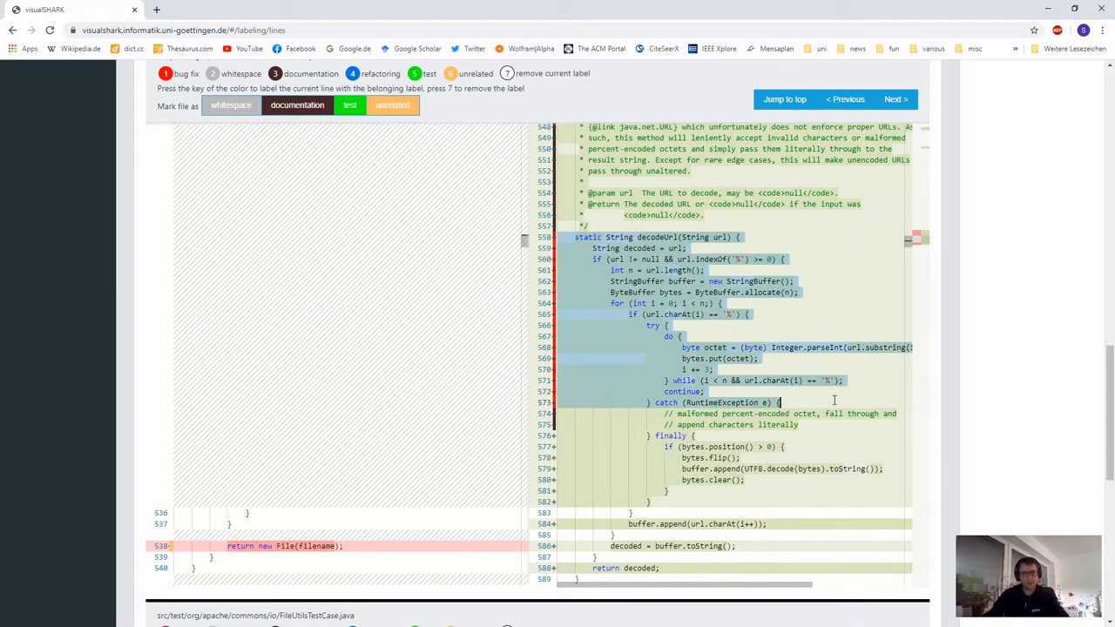
{"action": "scroll", "coordinate": [749, 453], "scroll_direction": "down", "scroll_amount": 1}
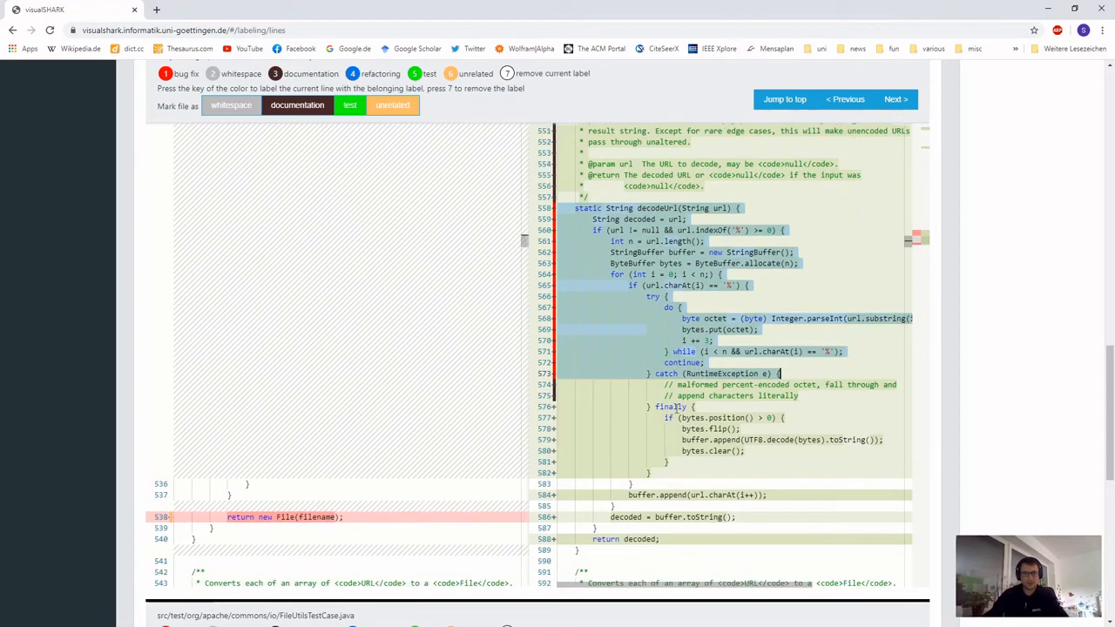
{"action": "left_click_drag", "start_coordinate": [647, 407], "coordinate": [671, 474]}
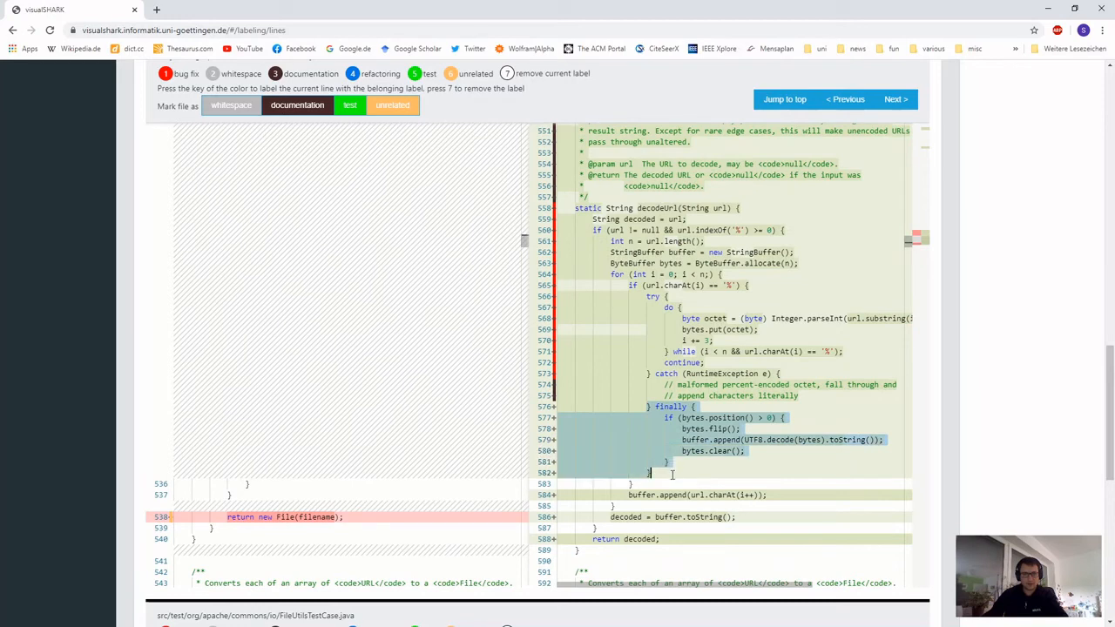
{"action": "key", "text": "1"}
- Label the remaining added decodeUrl statements, new lines 584, 586 and 588, as bug fix
{"action": "left_click", "coordinate": [686, 496]}
{"action": "key", "text": "1"}
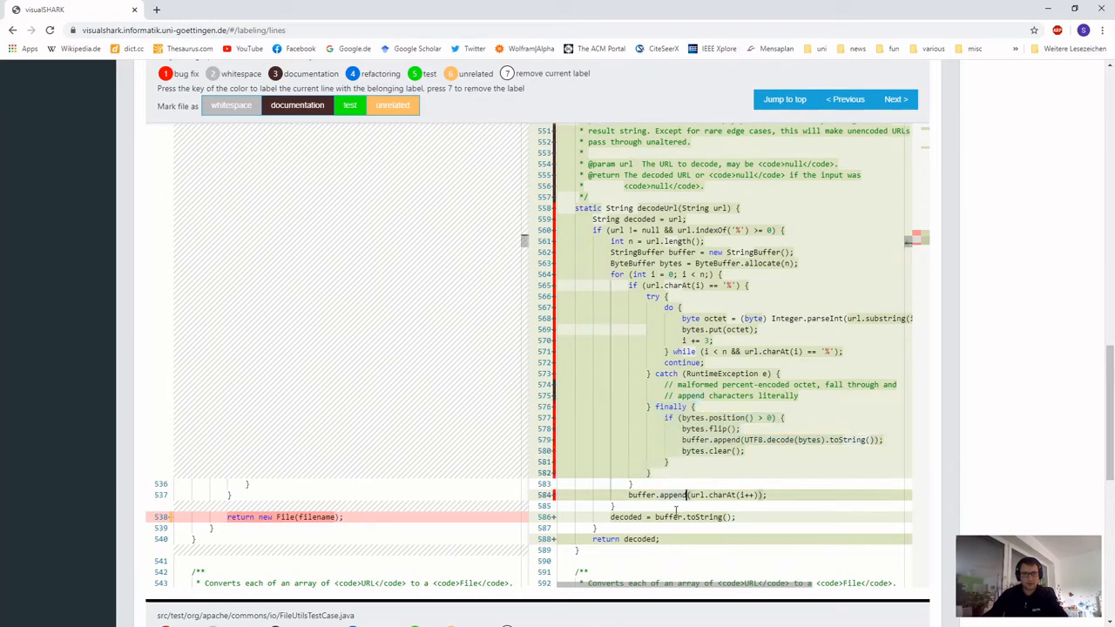
{"action": "left_click", "coordinate": [673, 517]}
{"action": "left_click_drag", "start_coordinate": [611, 518], "coordinate": [660, 540]}
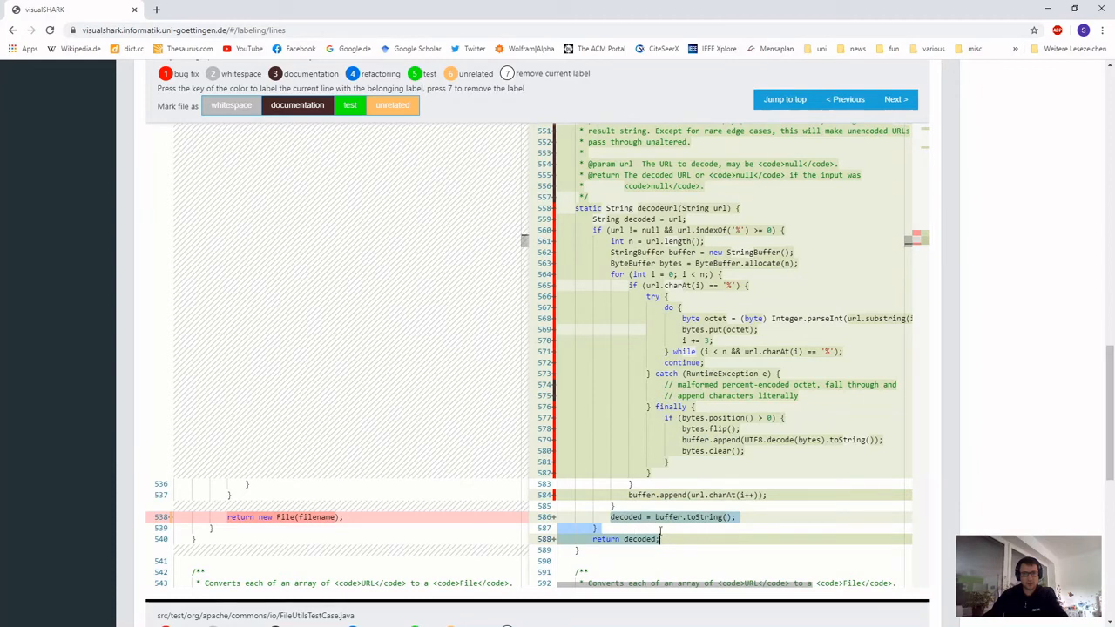
{"action": "left_click", "coordinate": [634, 532]}
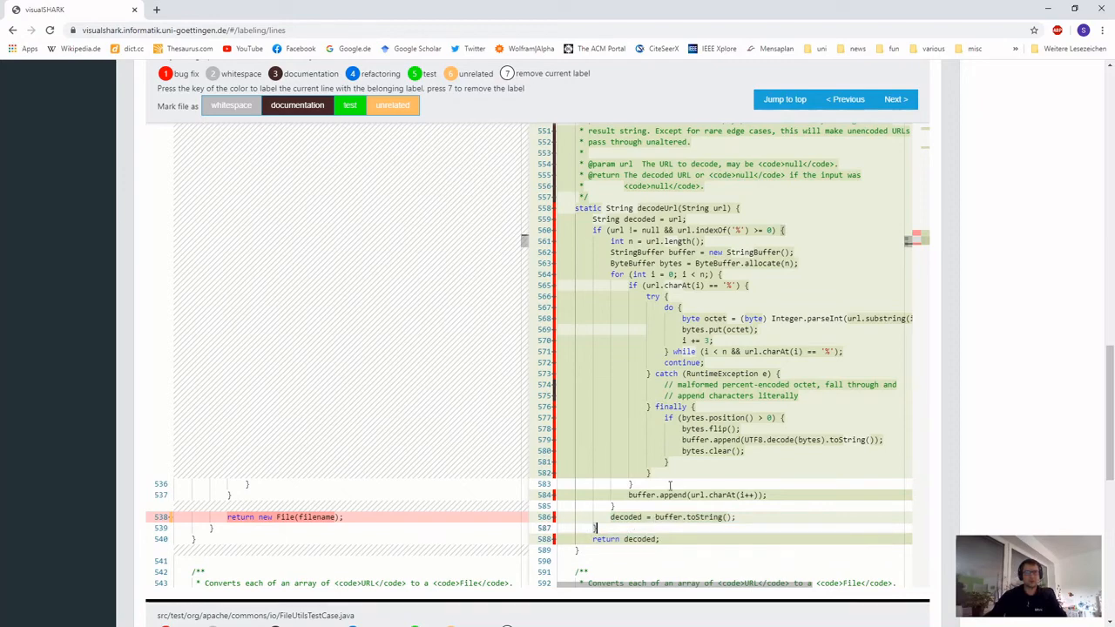
- Mark the whole file src/test/org/apache/commons/io/FileUtilsTestCase.java as test
{"action": "scroll", "coordinate": [766, 310], "scroll_direction": "down", "scroll_amount": 1}
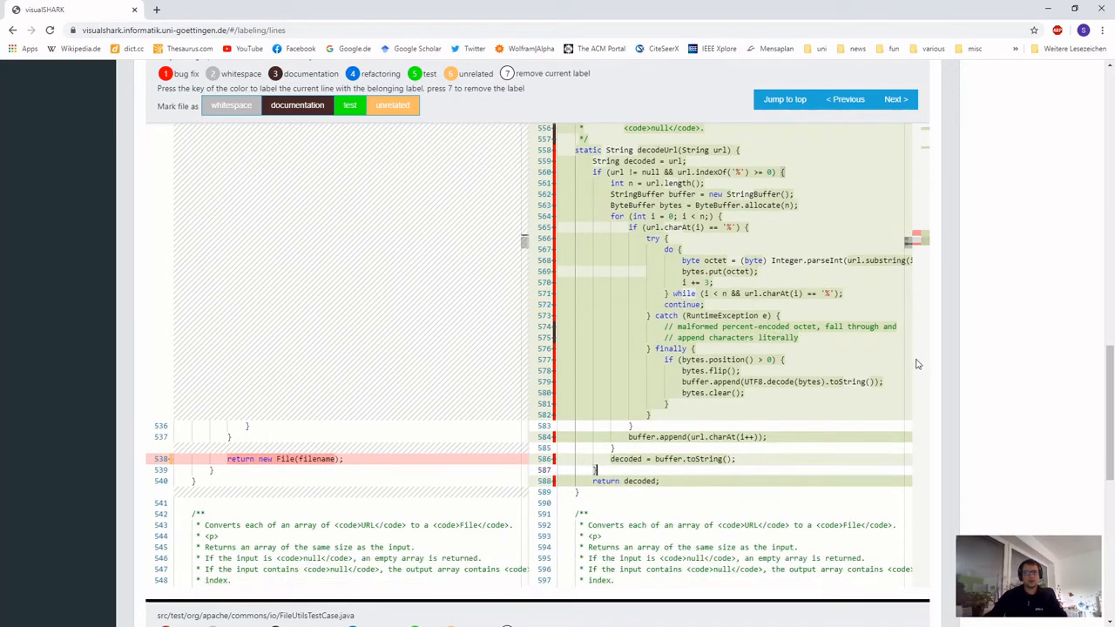
{"action": "scroll", "coordinate": [943, 364], "scroll_direction": "down", "scroll_amount": 2}
{"action": "scroll", "coordinate": [948, 363], "scroll_direction": "down", "scroll_amount": 3}
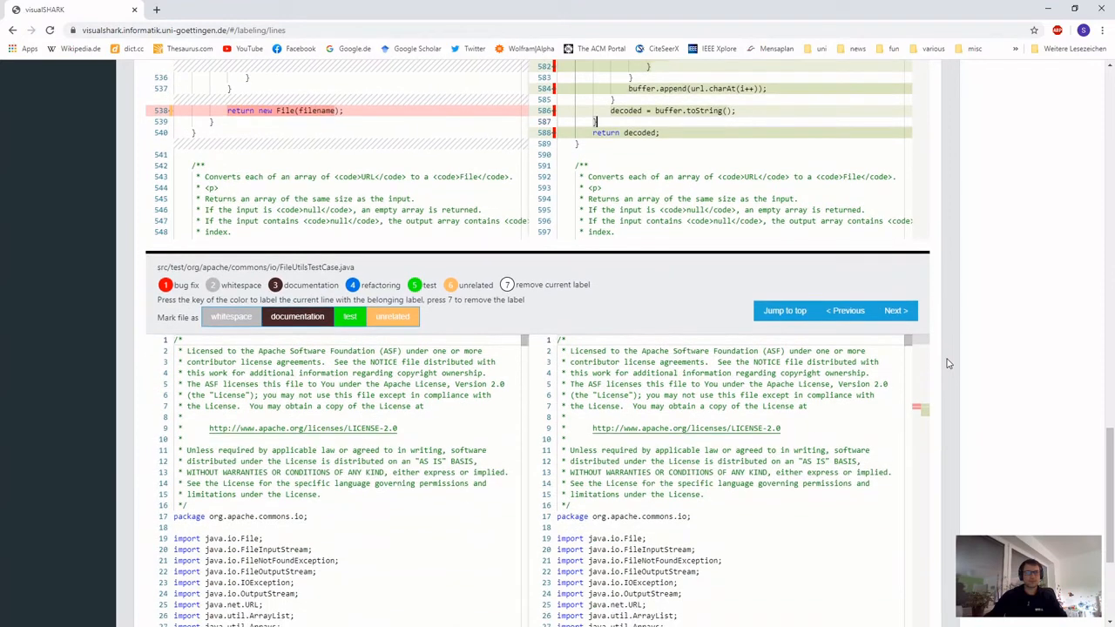
{"action": "scroll", "coordinate": [949, 363], "scroll_direction": "down", "scroll_amount": 1}
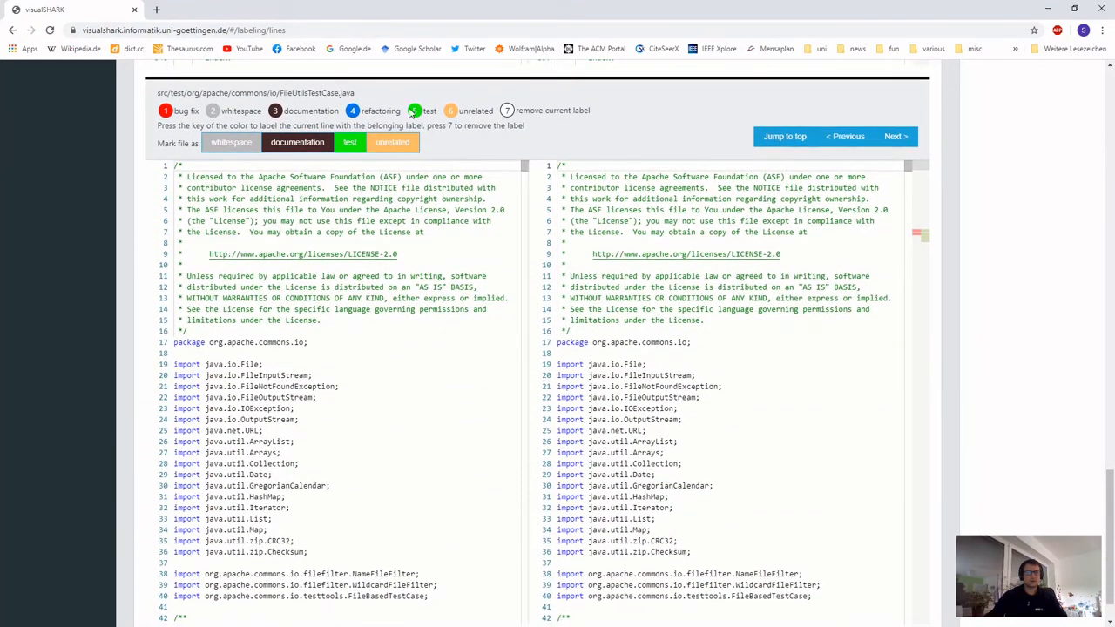
{"action": "left_click", "coordinate": [353, 149]}
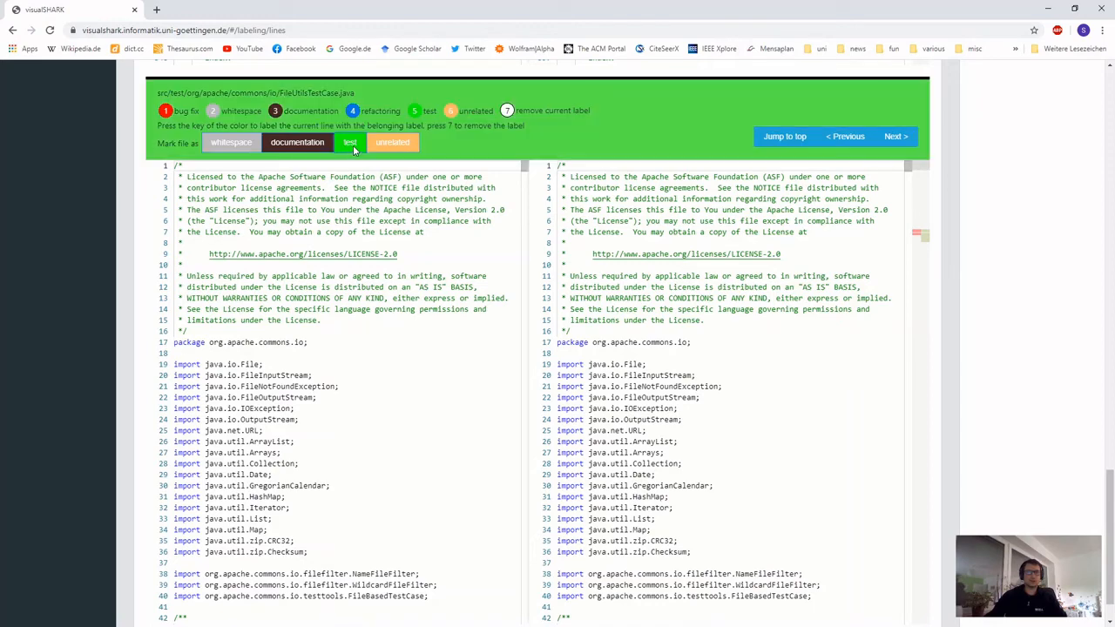
{"action": "scroll", "coordinate": [967, 340], "scroll_direction": "down", "scroll_amount": 1}
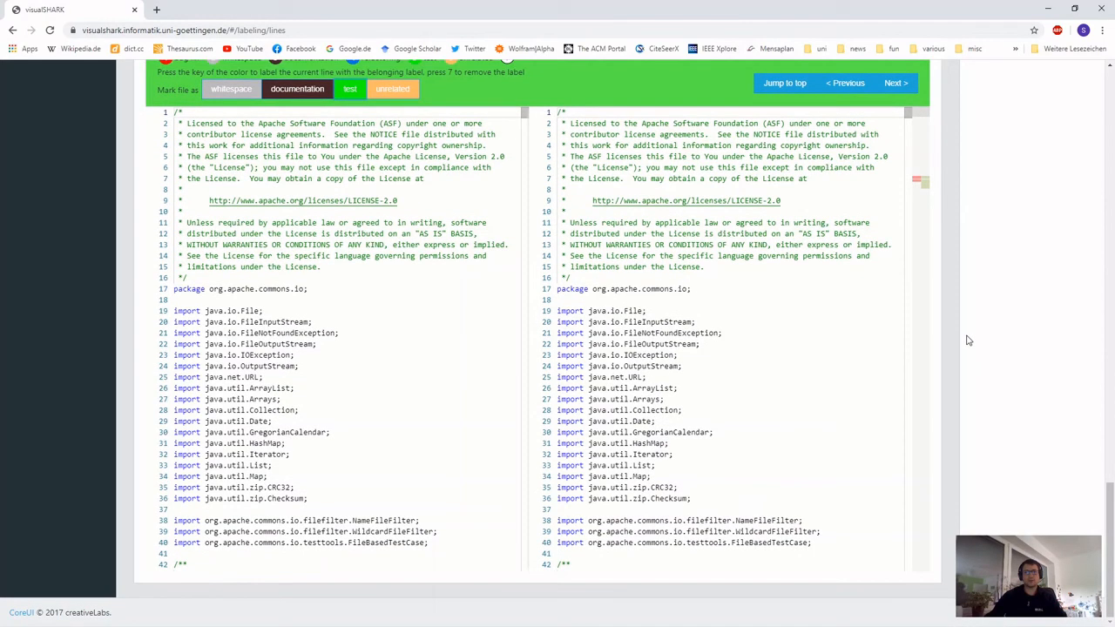
- Return to the start of the page, try to submit the labels for IO-166 and dismiss the resulting message
{"action": "scroll", "coordinate": [966, 340], "scroll_direction": "up", "scroll_amount": 1}
{"action": "left_click", "coordinate": [799, 150]}
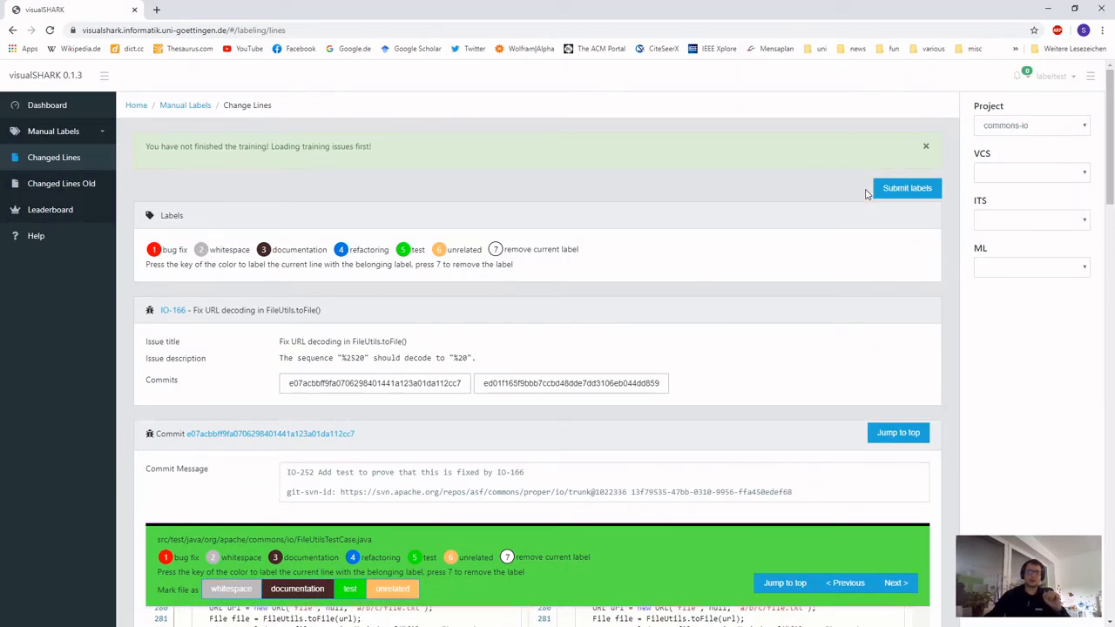
{"action": "left_click", "coordinate": [896, 198]}
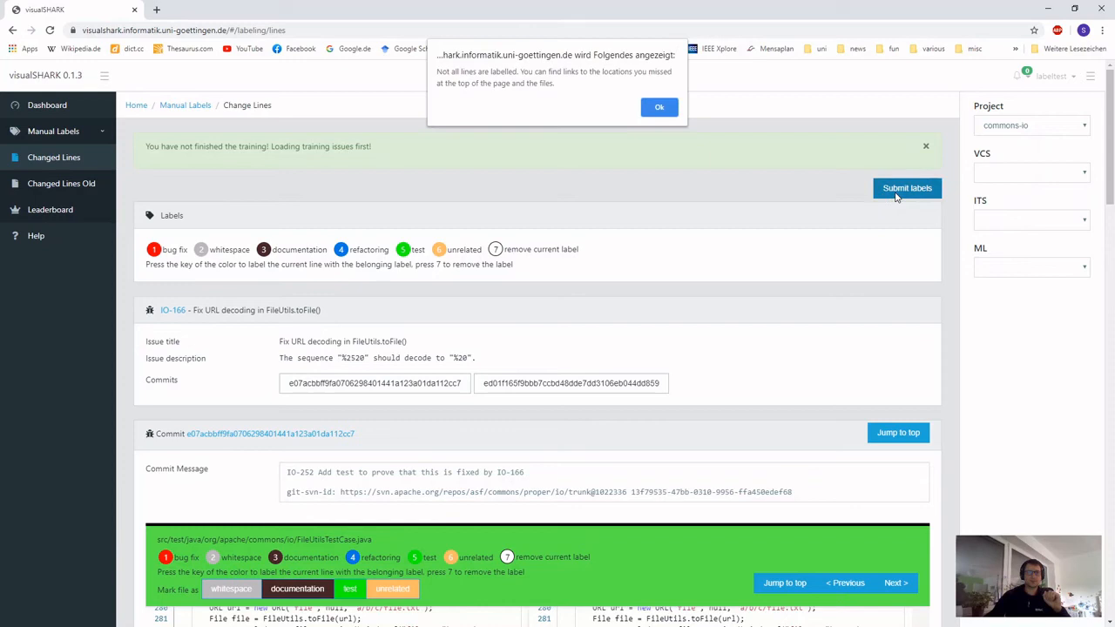
{"action": "left_click", "coordinate": [659, 108]}
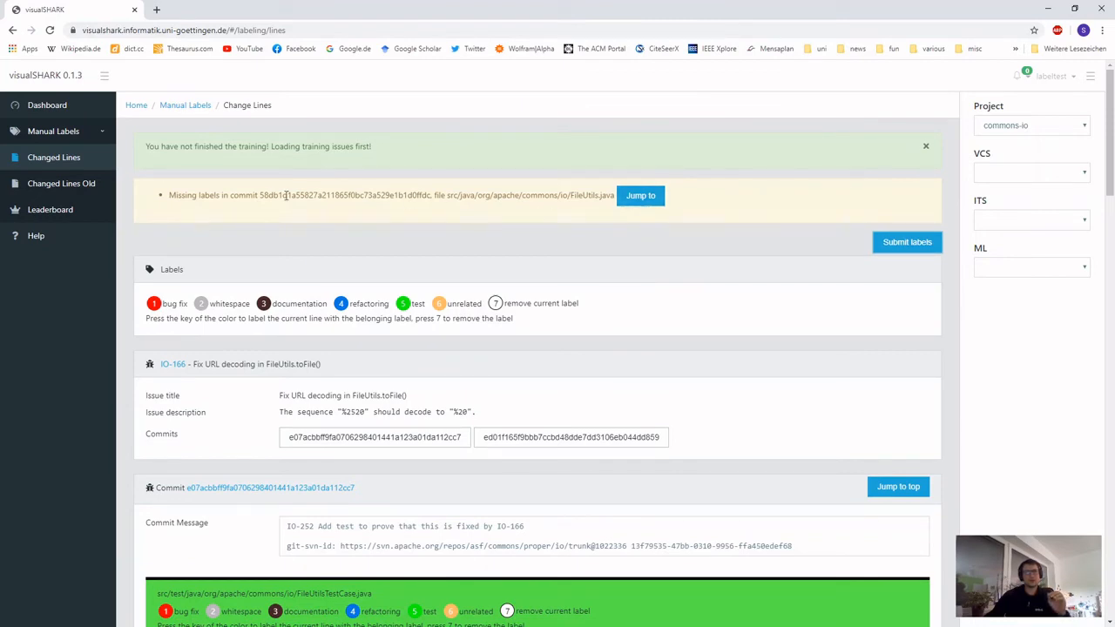
- Go to the FileUtils.java diff listed with missing labels and find its unlabelled imports at modified line 29
{"action": "left_click_drag", "start_coordinate": [170, 195], "coordinate": [571, 194]}
{"action": "left_click", "coordinate": [572, 193]}
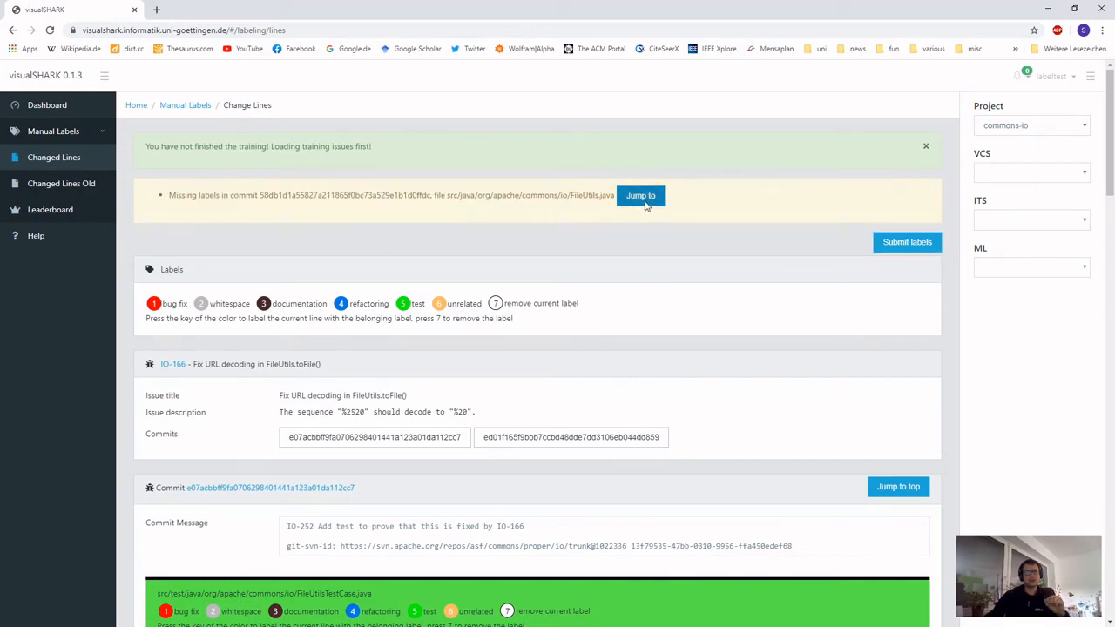
{"action": "left_click", "coordinate": [641, 196]}
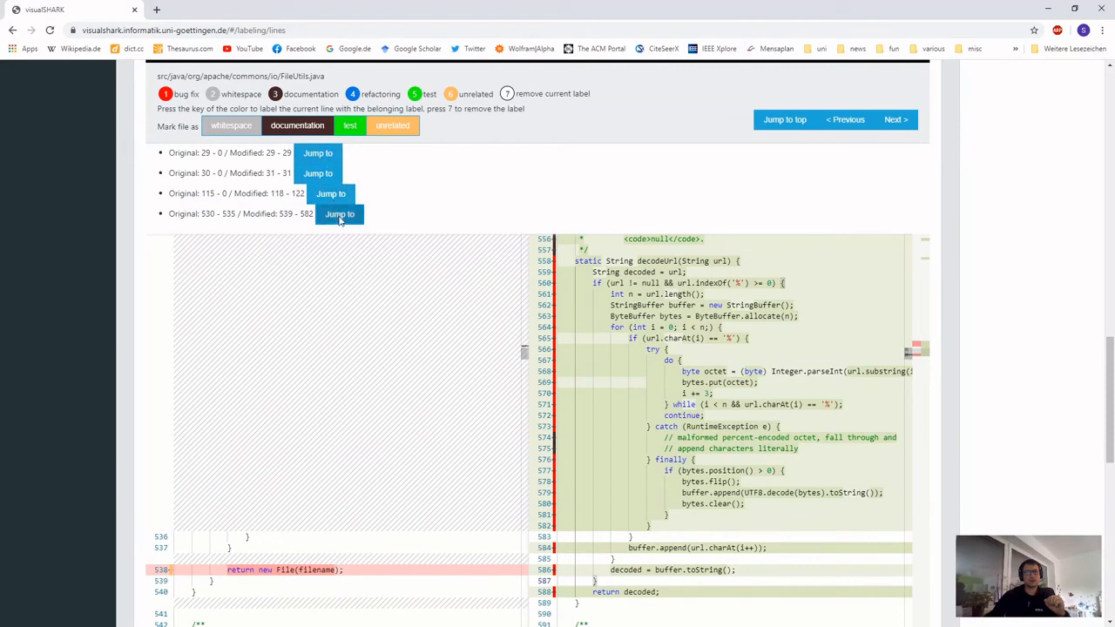
{"action": "left_click", "coordinate": [327, 155]}
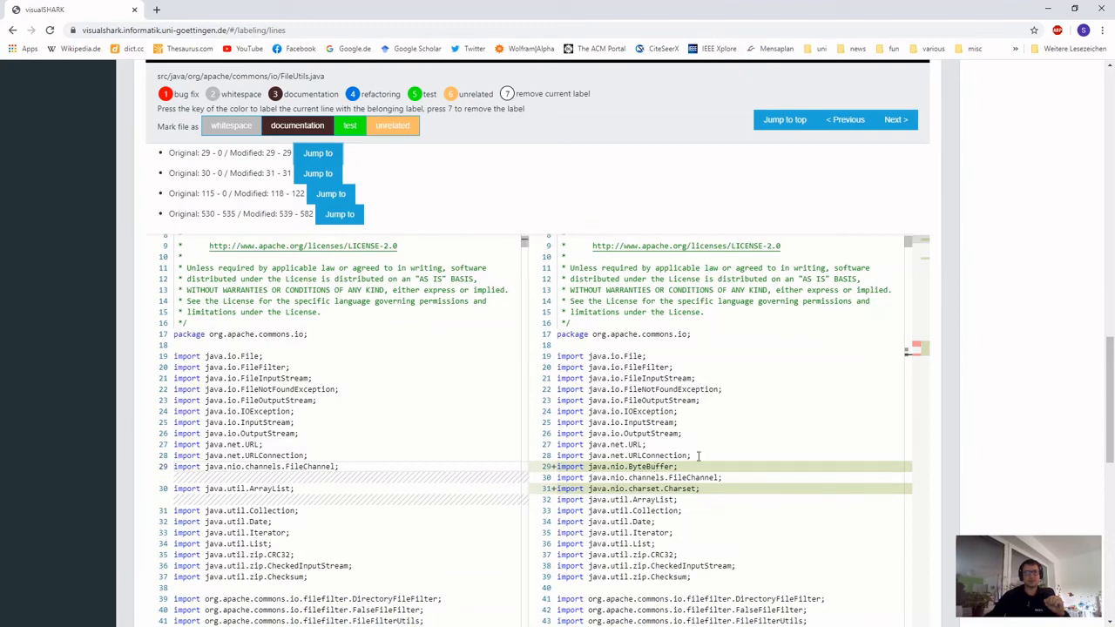
{"action": "left_click", "coordinate": [916, 350]}
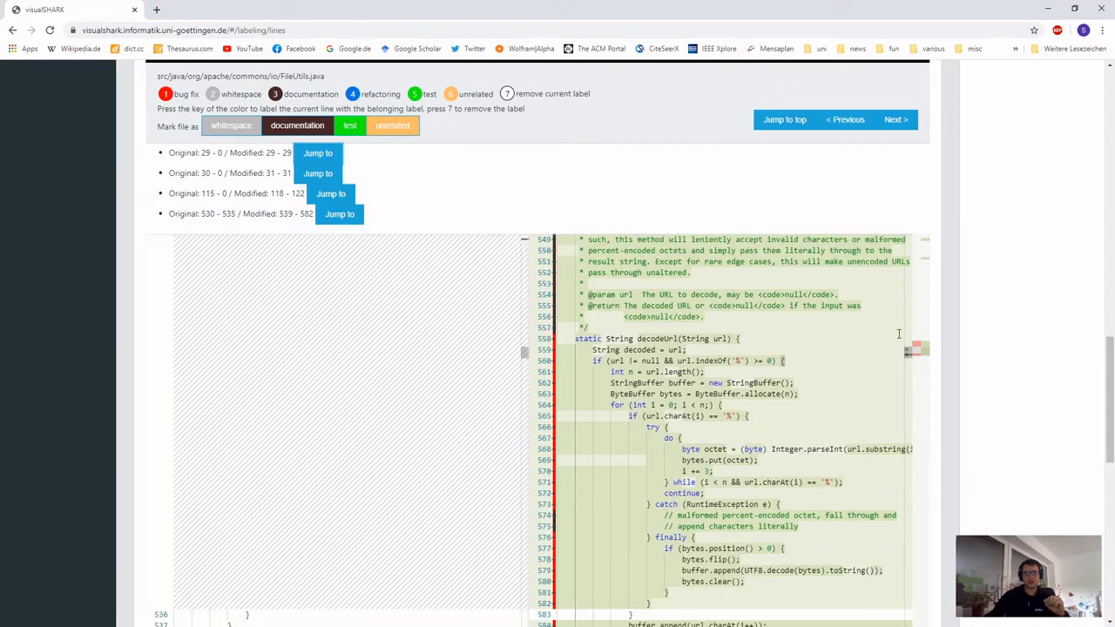
{"action": "left_click", "coordinate": [927, 246]}
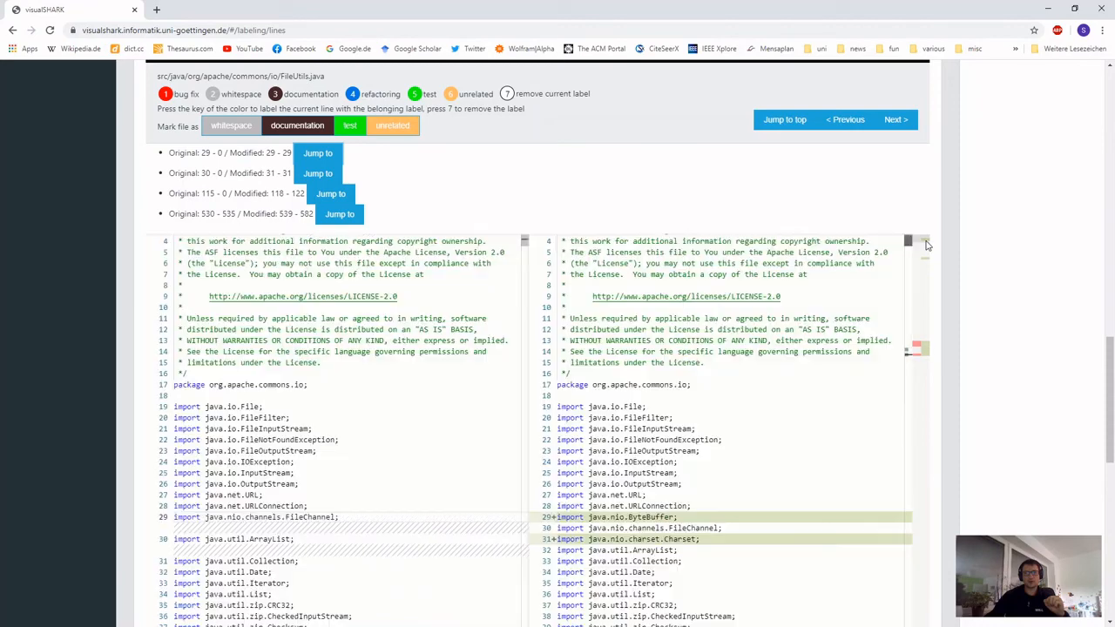
- Label the added ByteBuffer and Charset imports, new lines 29 and 31, as bug fix
{"action": "scroll", "coordinate": [653, 427], "scroll_direction": "down", "scroll_amount": 1}
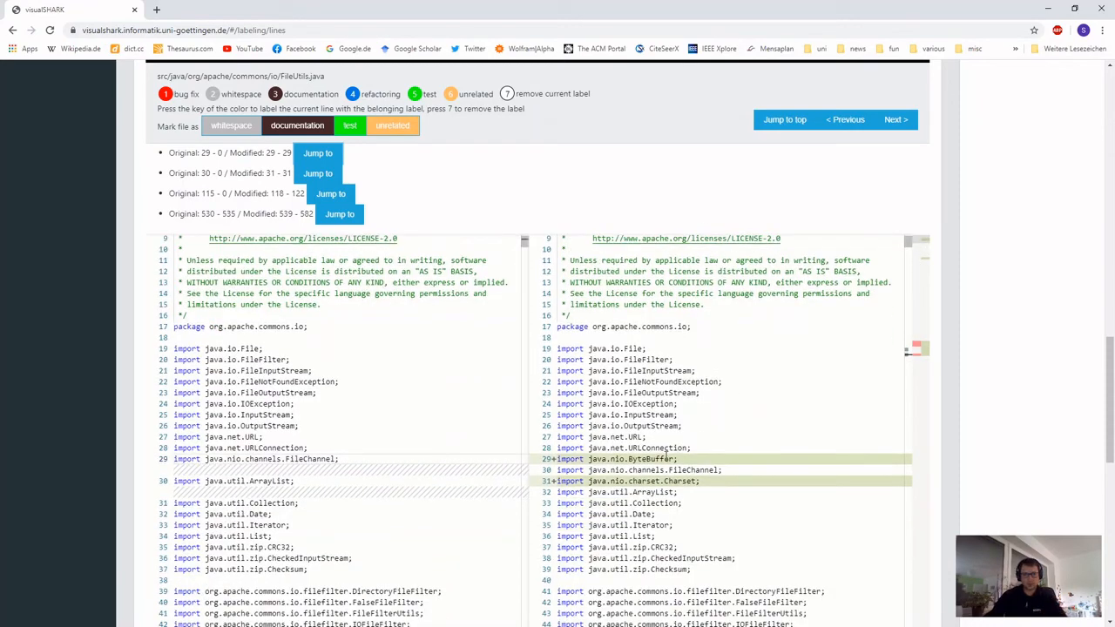
{"action": "left_click", "coordinate": [665, 459]}
{"action": "key", "text": "1"}
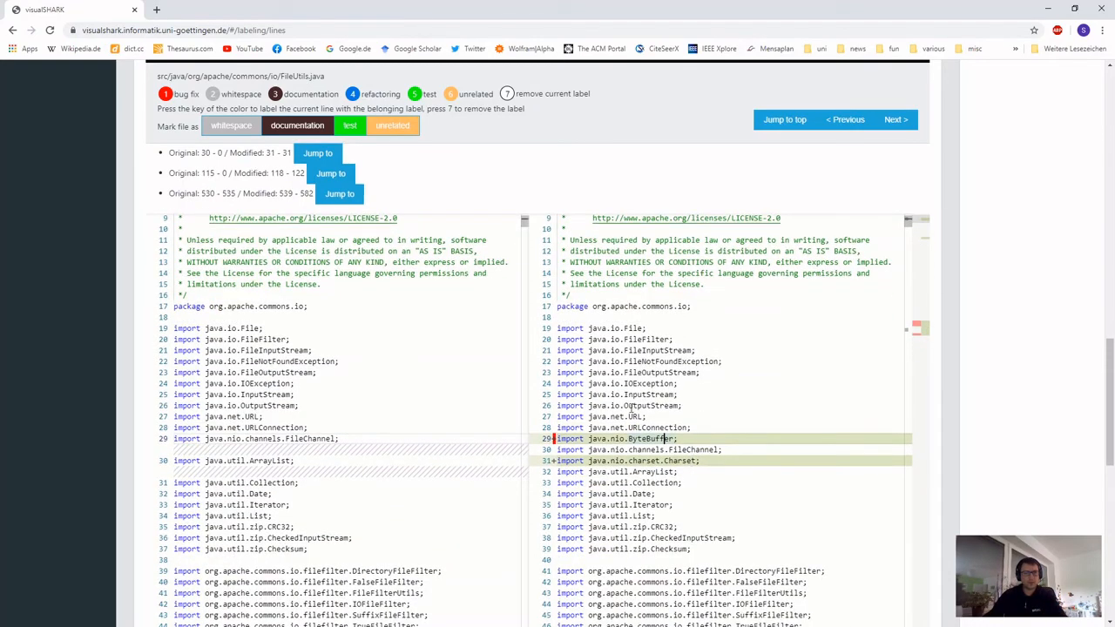
{"action": "left_click", "coordinate": [677, 462]}
{"action": "key", "text": "1"}
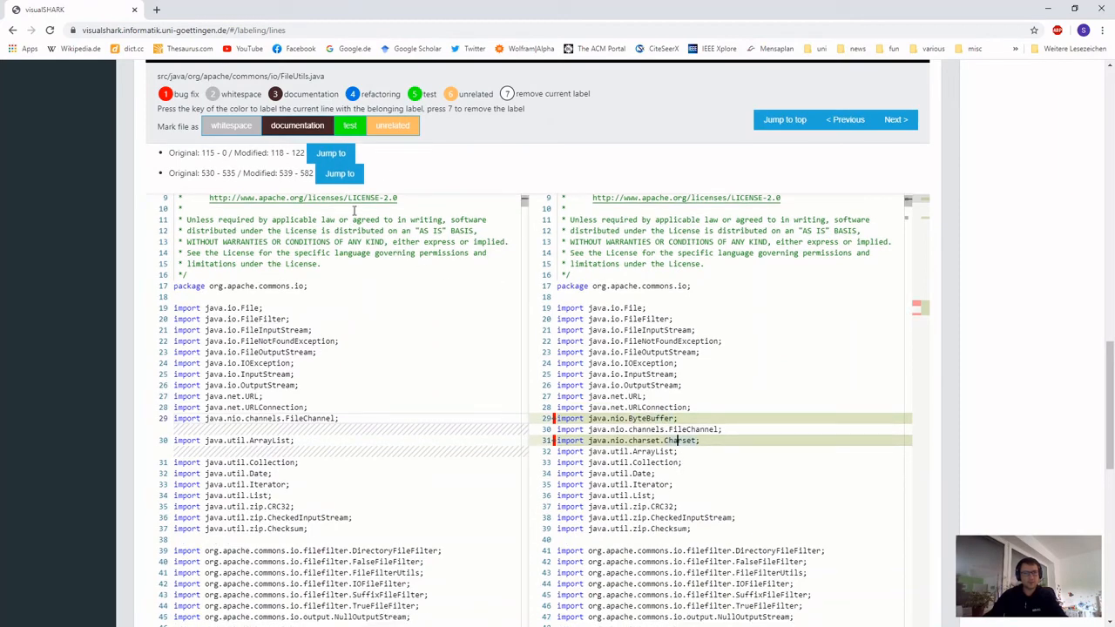
- Go to the unlabelled lines 118-122 of FileUtils.java and search the modified file for where UTF8 is used
{"action": "left_click", "coordinate": [329, 154]}
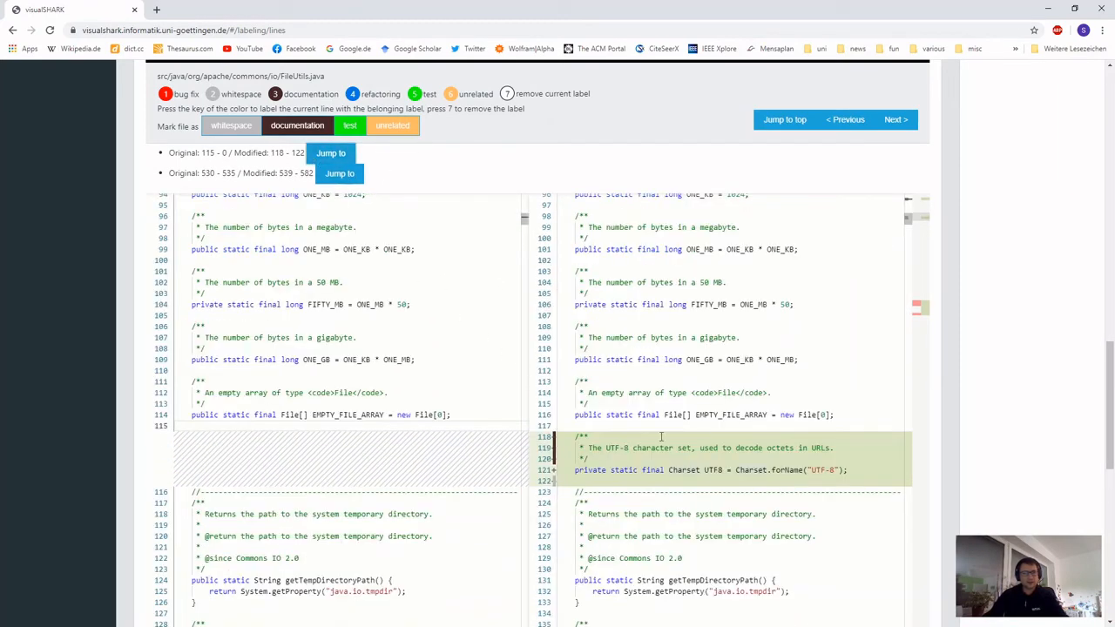
{"action": "left_click", "coordinate": [699, 421]}
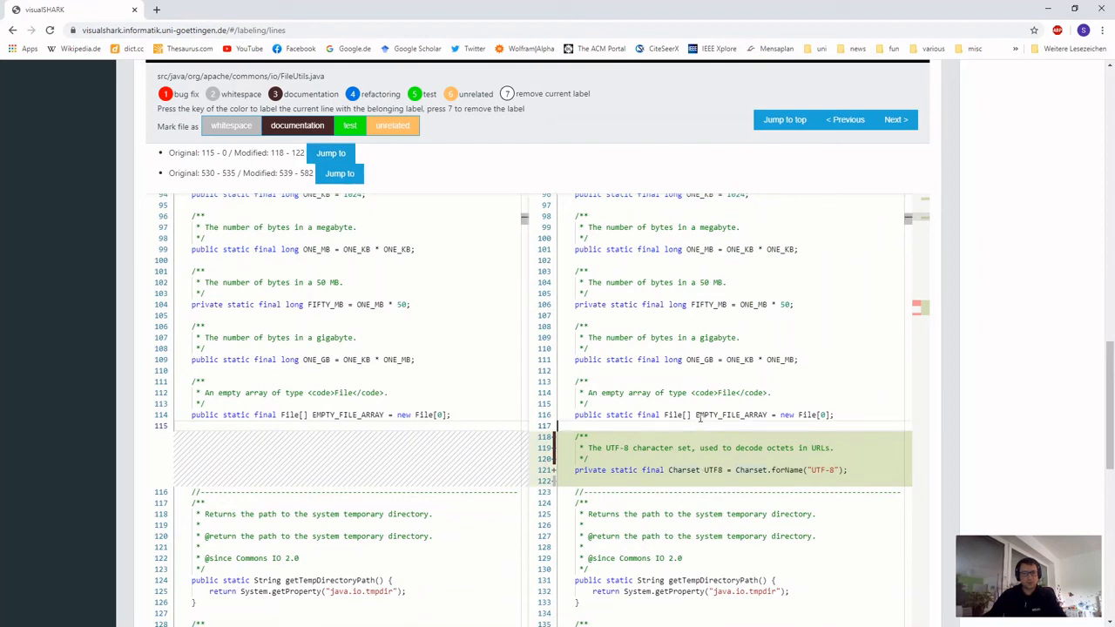
{"action": "key", "text": "ctrl+f"}
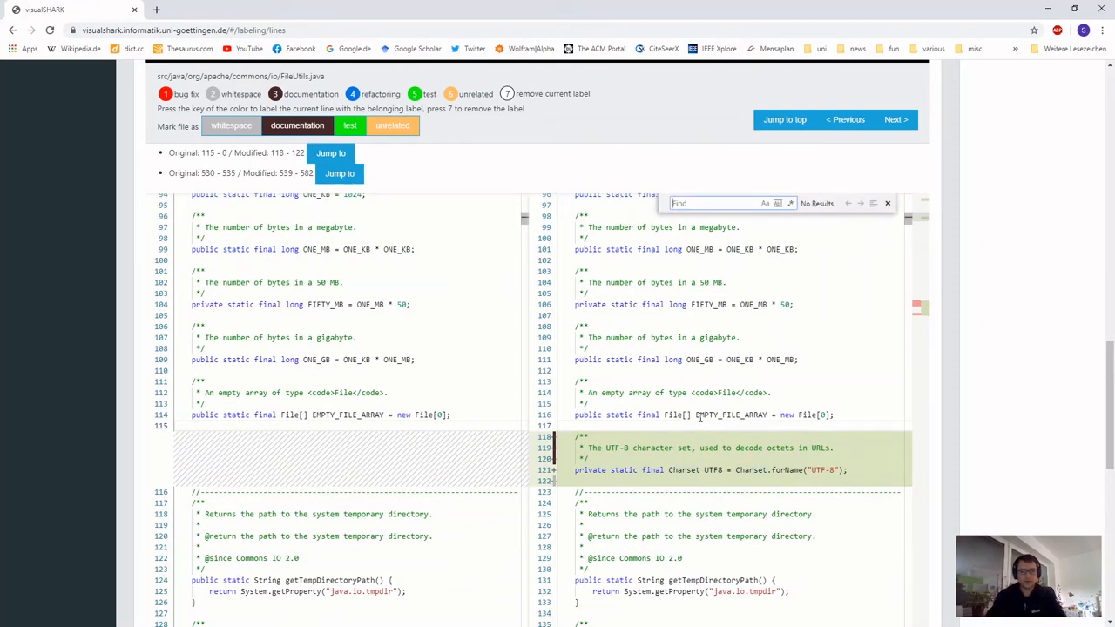
{"action": "type", "text": "UTF8"}
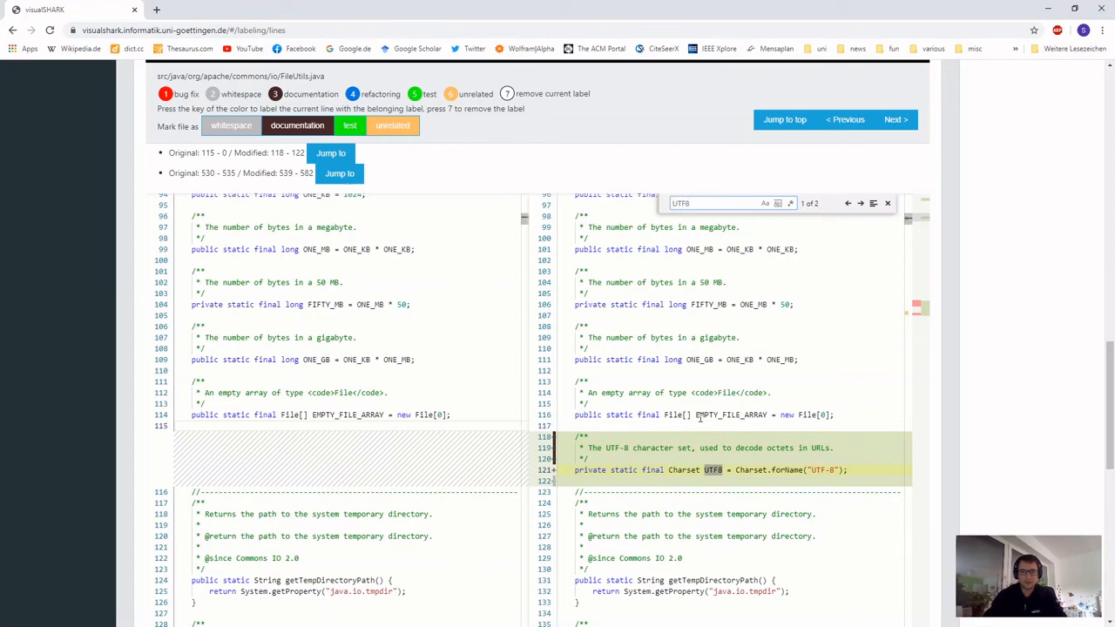
{"action": "key", "text": "Return"}
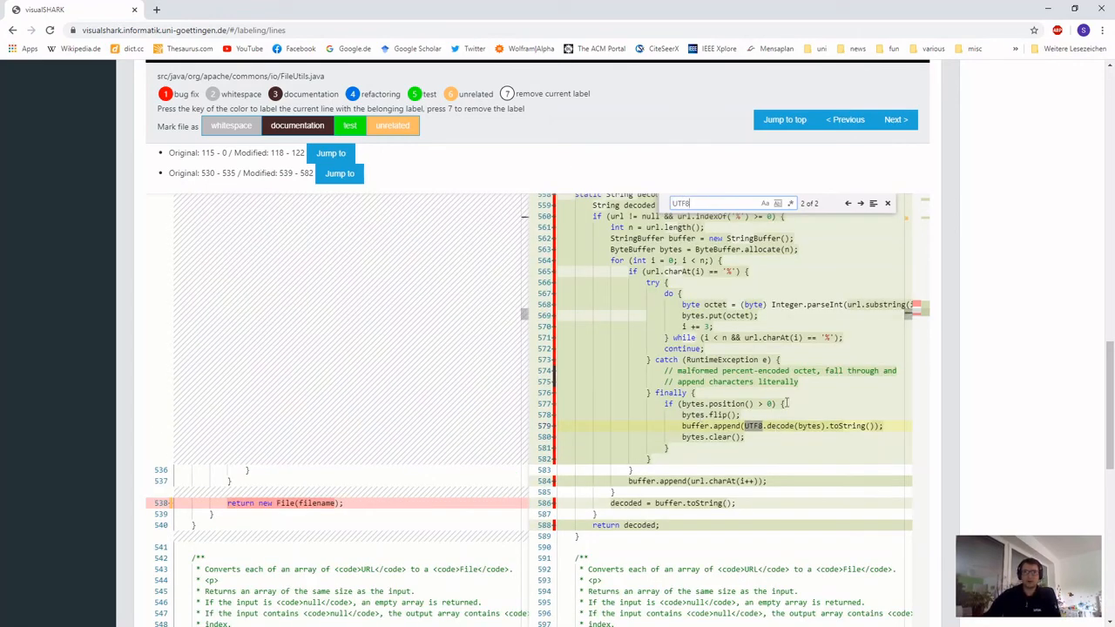
{"action": "left_click", "coordinate": [888, 203]}
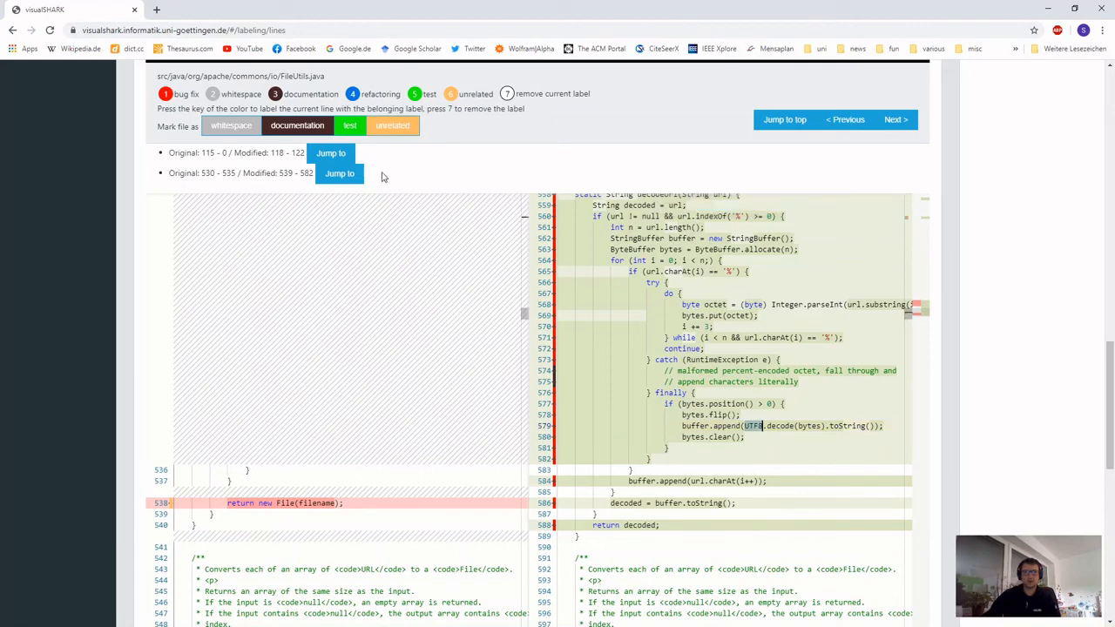
- Label the added UTF8 Charset constant at modified line 121 as bug fix
{"action": "left_click", "coordinate": [347, 155]}
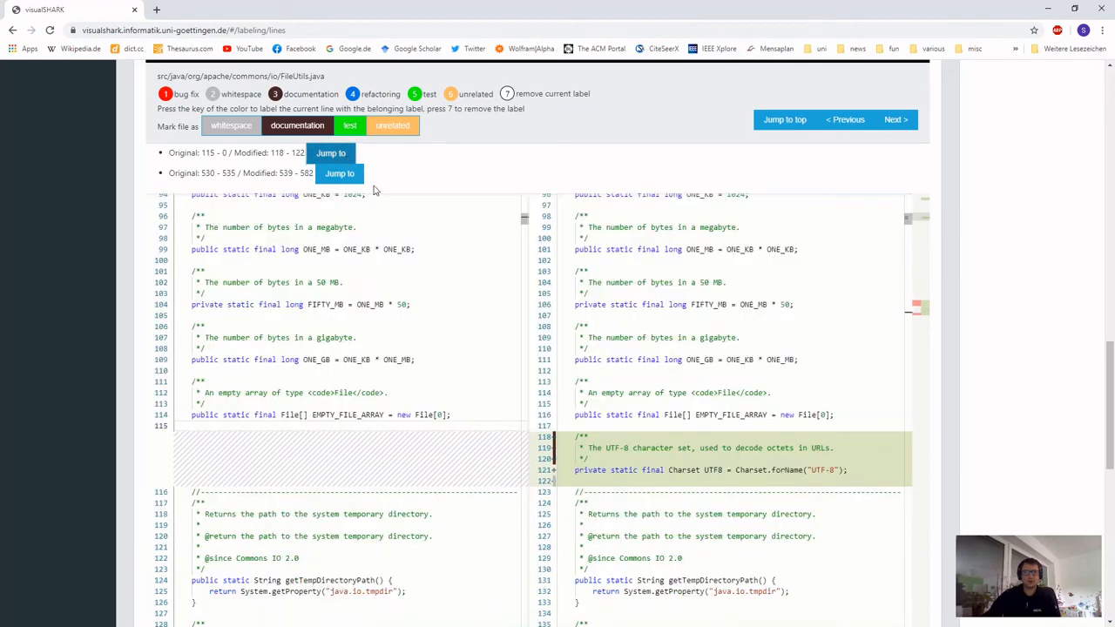
{"action": "left_click", "coordinate": [605, 469]}
{"action": "key", "text": "1"}
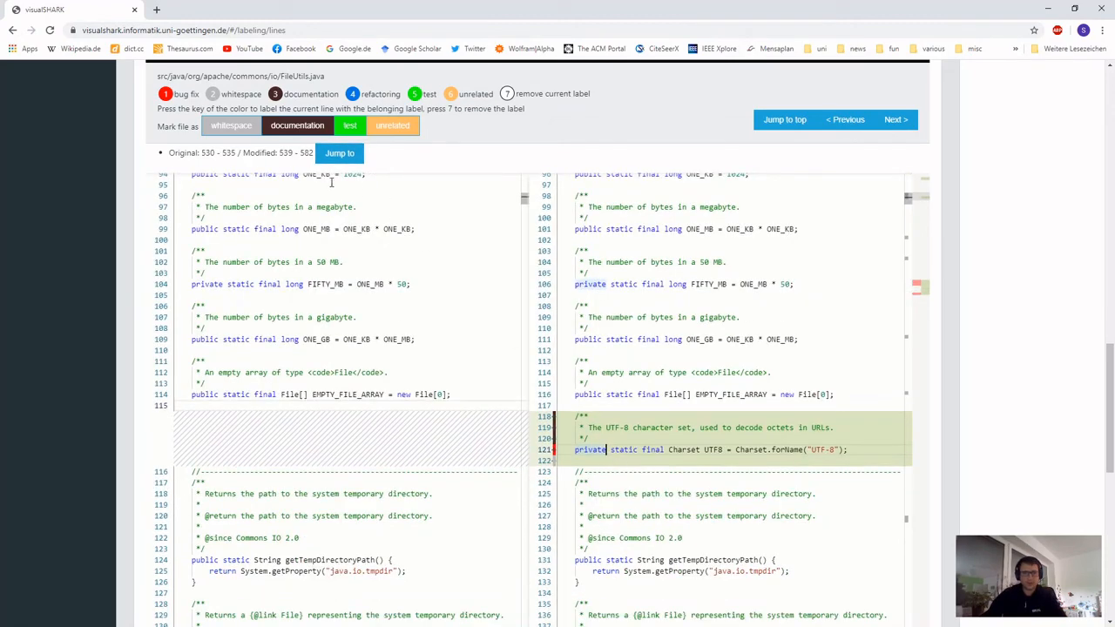
- Label the unlabelled closing braces of toFile, modified lines 541 and 542, as unrelated
{"action": "left_click", "coordinate": [340, 153]}
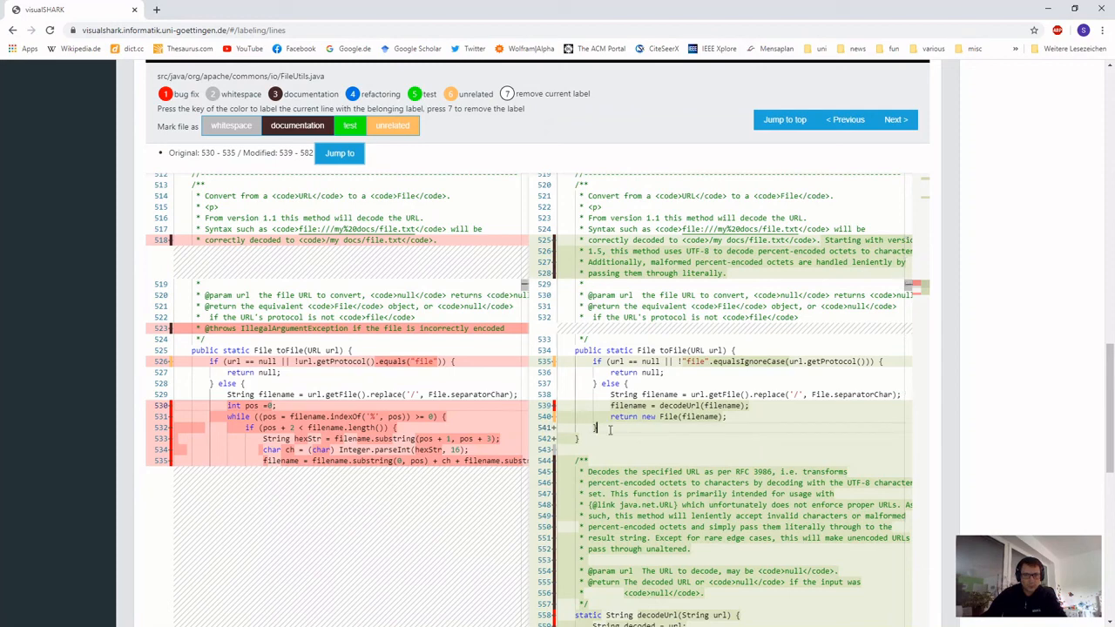
{"action": "mouse_move", "coordinate": [599, 428]}
{"action": "left_mouse_down"}
{"action": "mouse_move", "coordinate": [555, 431]}
{"action": "mouse_move", "coordinate": [601, 431]}
{"action": "left_mouse_up"}
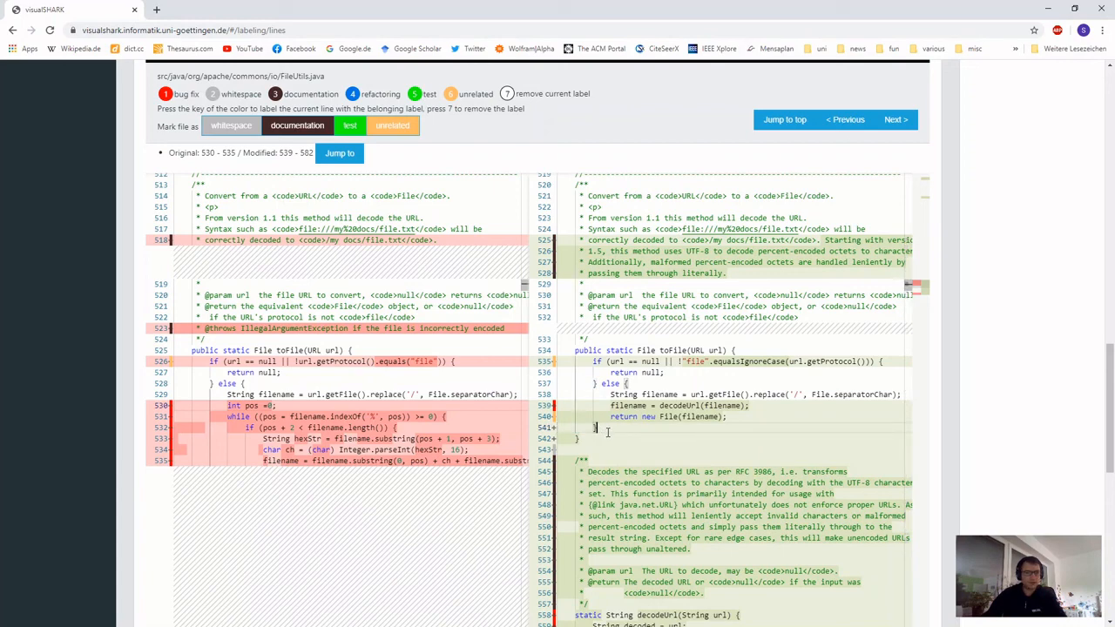
{"action": "scroll", "coordinate": [413, 475], "scroll_direction": "down", "scroll_amount": 5}
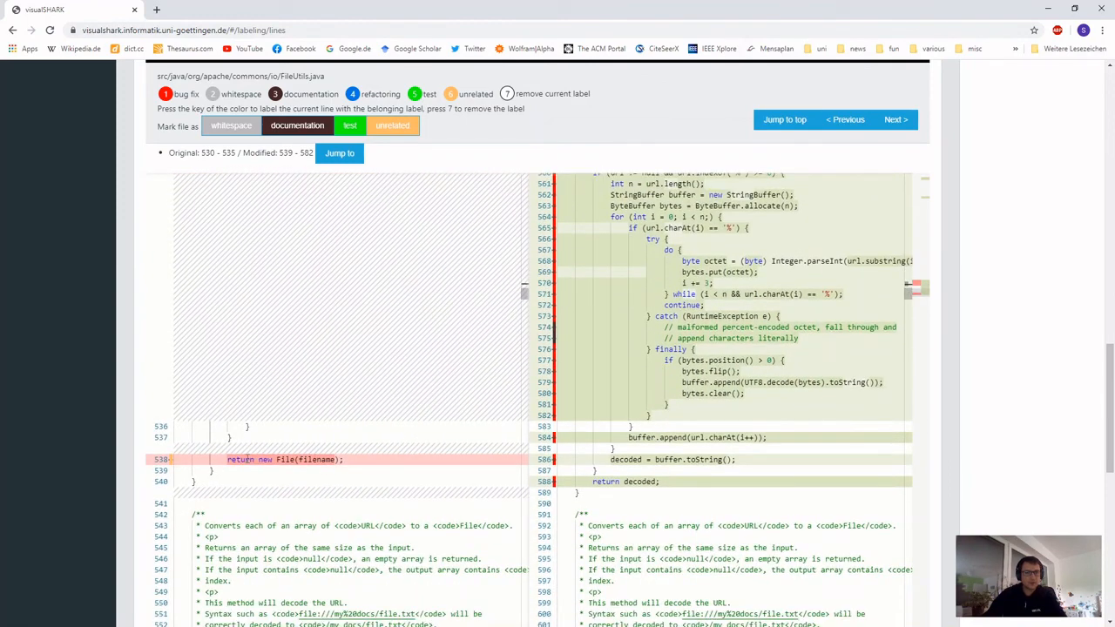
{"action": "scroll", "coordinate": [304, 447], "scroll_direction": "up", "scroll_amount": 4}
{"action": "scroll", "coordinate": [359, 442], "scroll_direction": "up", "scroll_amount": 1}
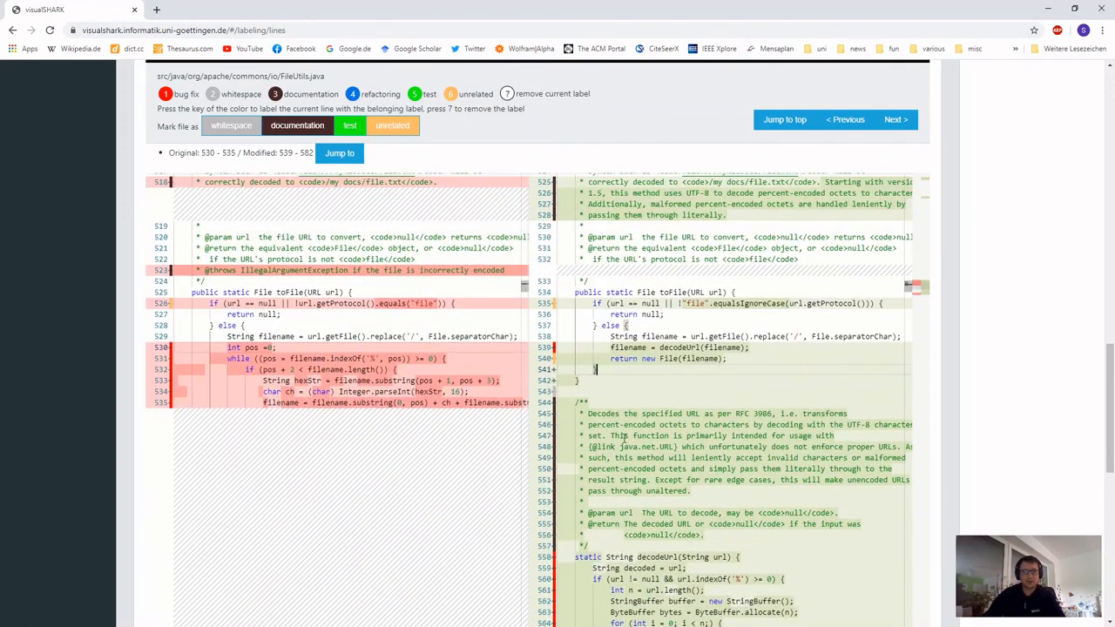
{"action": "left_click", "coordinate": [609, 381]}
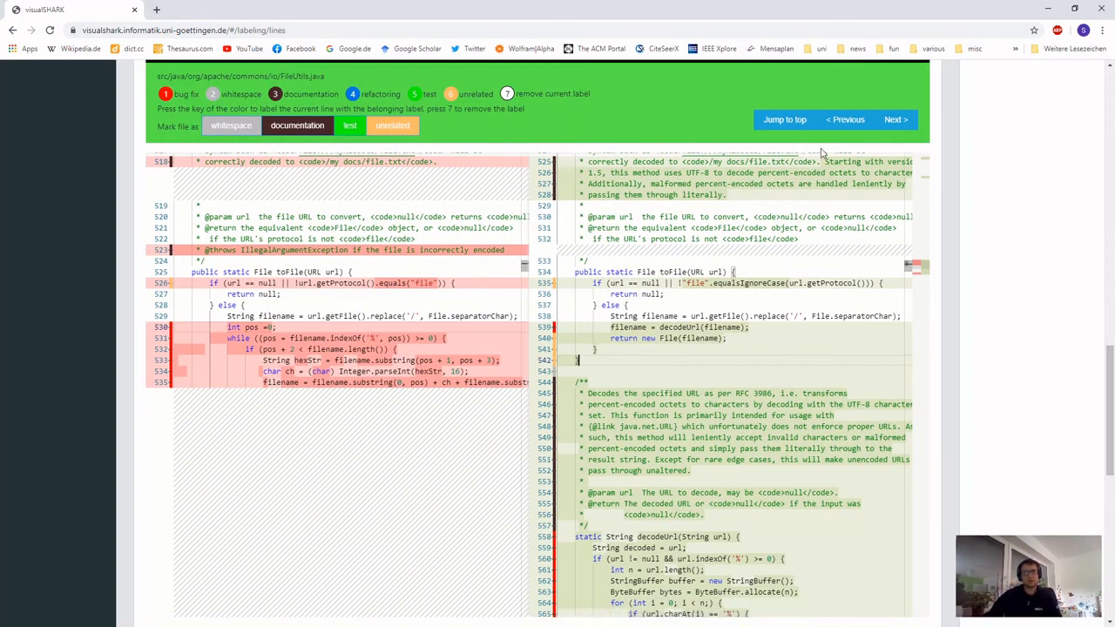
- Return to the start of the page and submit the completed labels for IO-166
{"action": "left_click", "coordinate": [786, 120]}
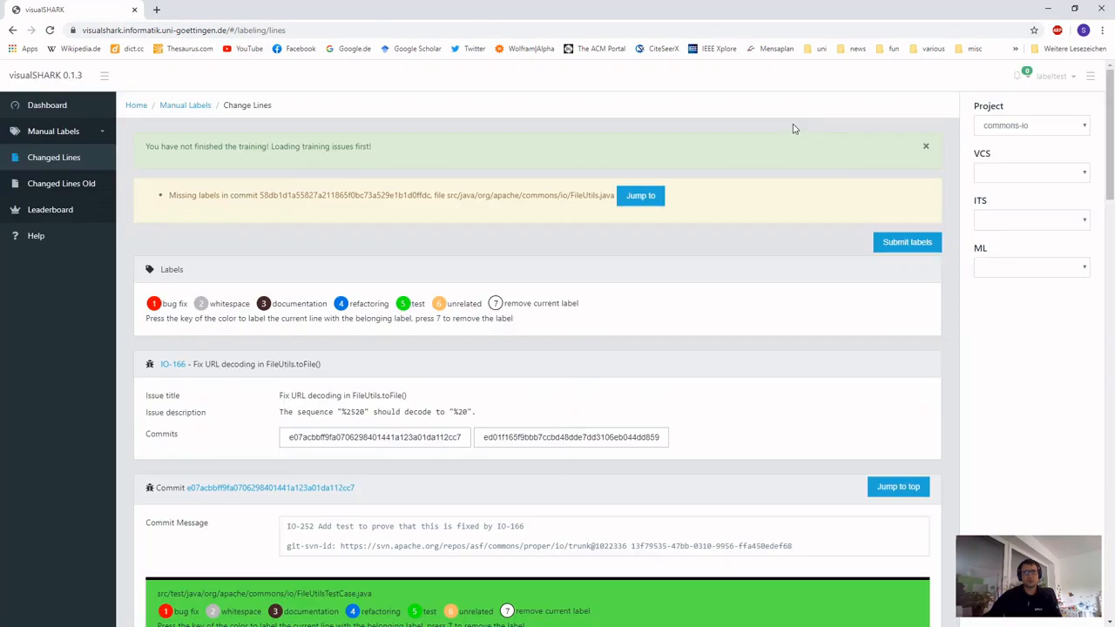
{"action": "left_click", "coordinate": [901, 243]}
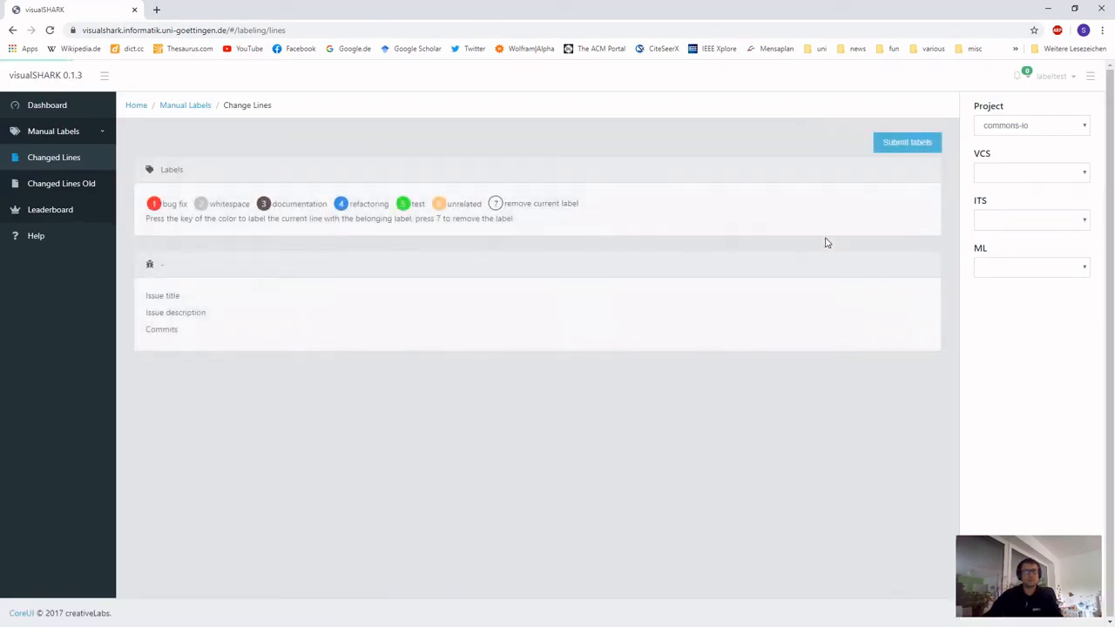